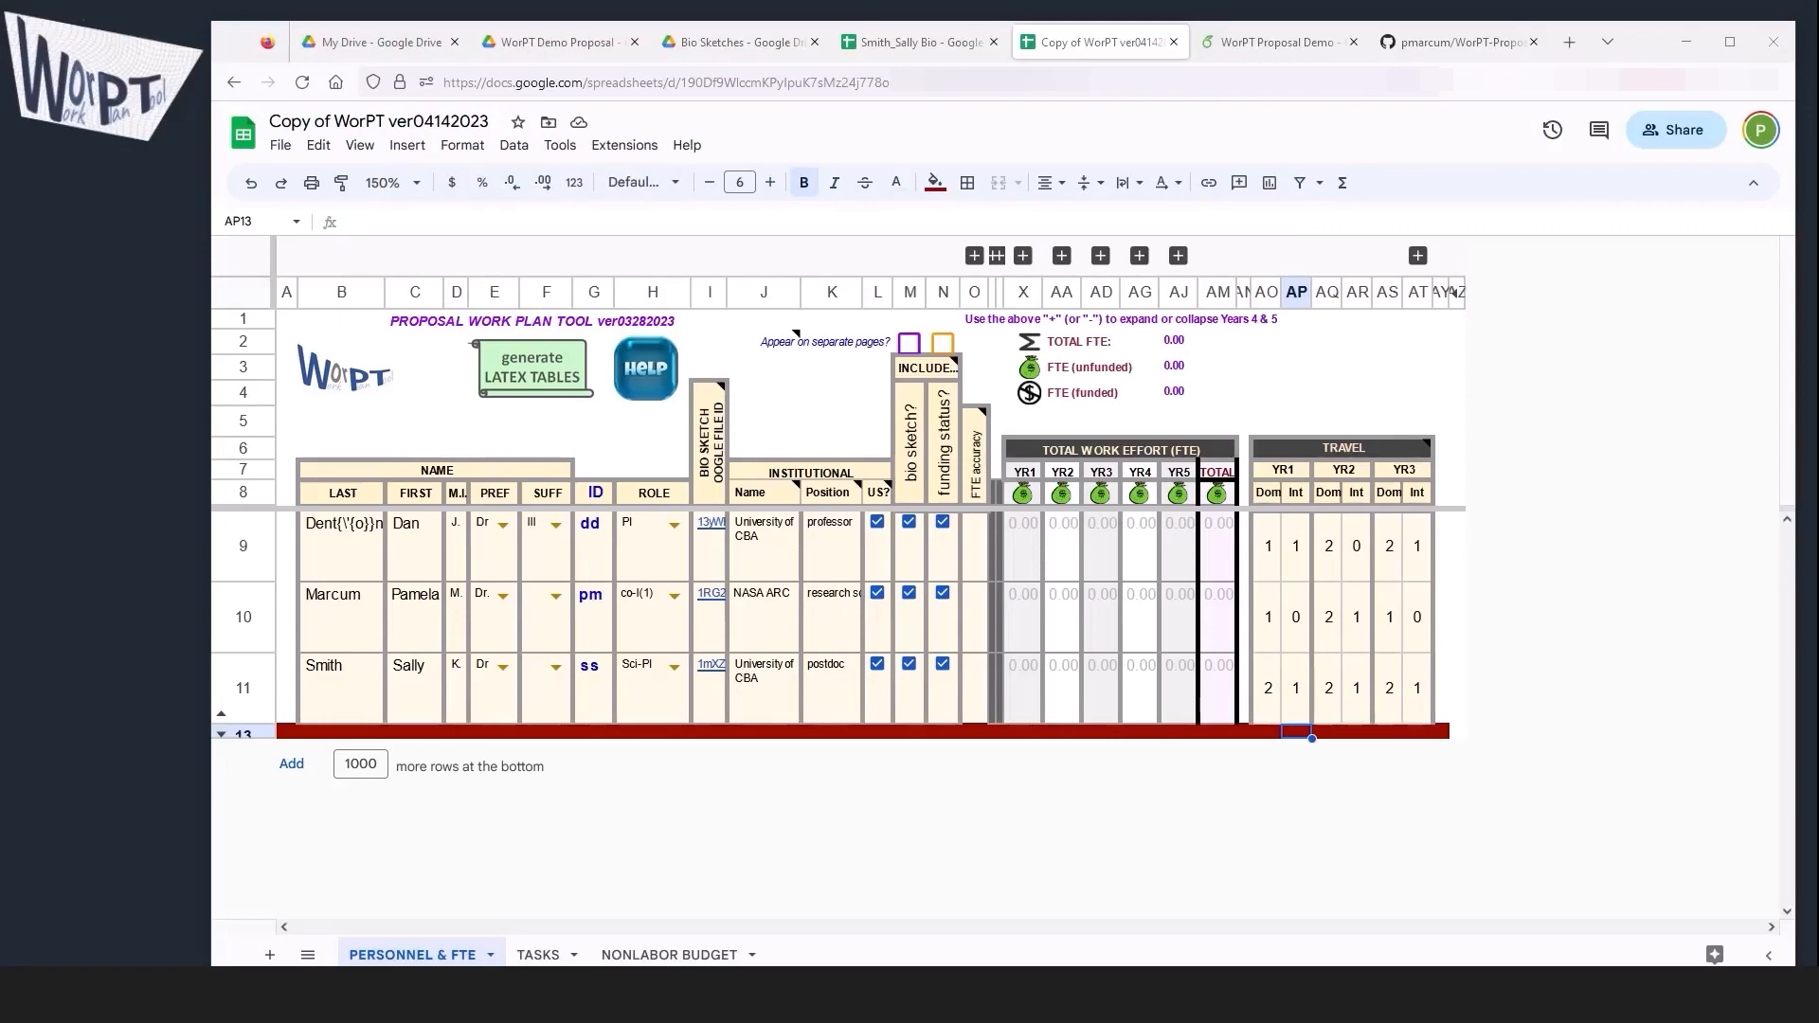
# Step: Switch to the TASKS sheet and expand, then collapse, the Years 4 and 5 timeline columns
pyautogui.click(537, 954)
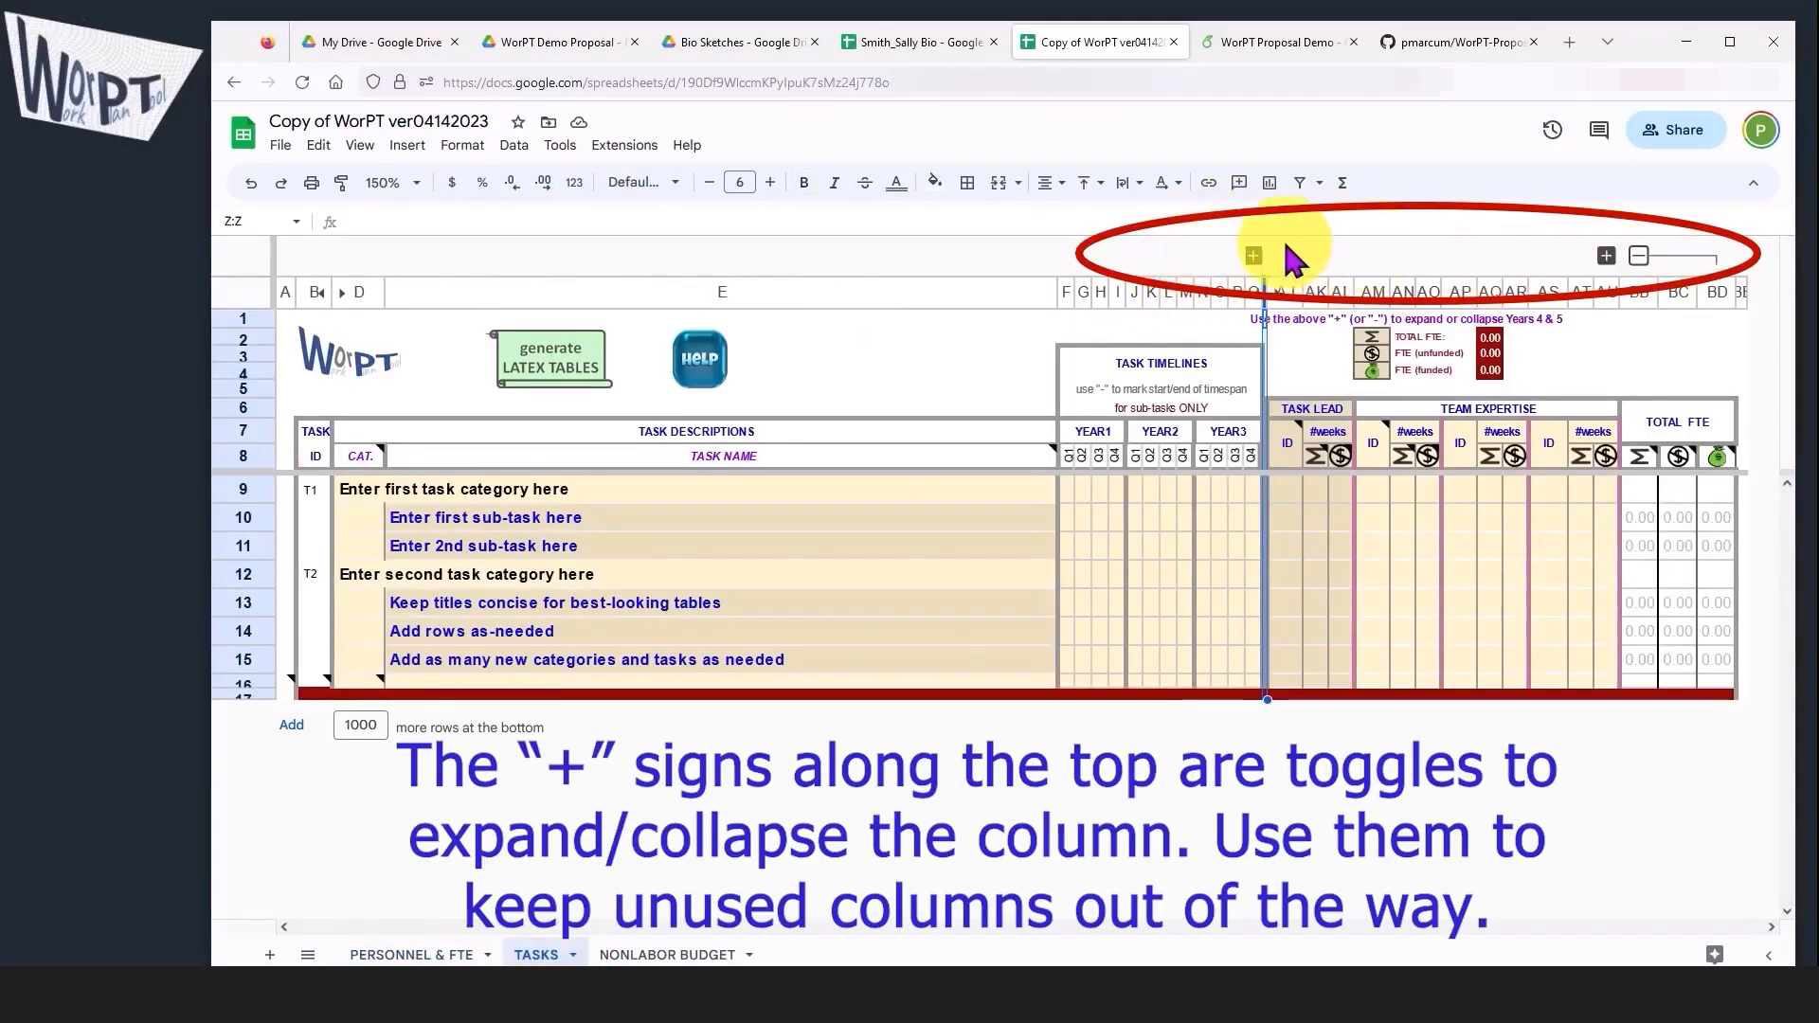
pyautogui.click(1253, 256)
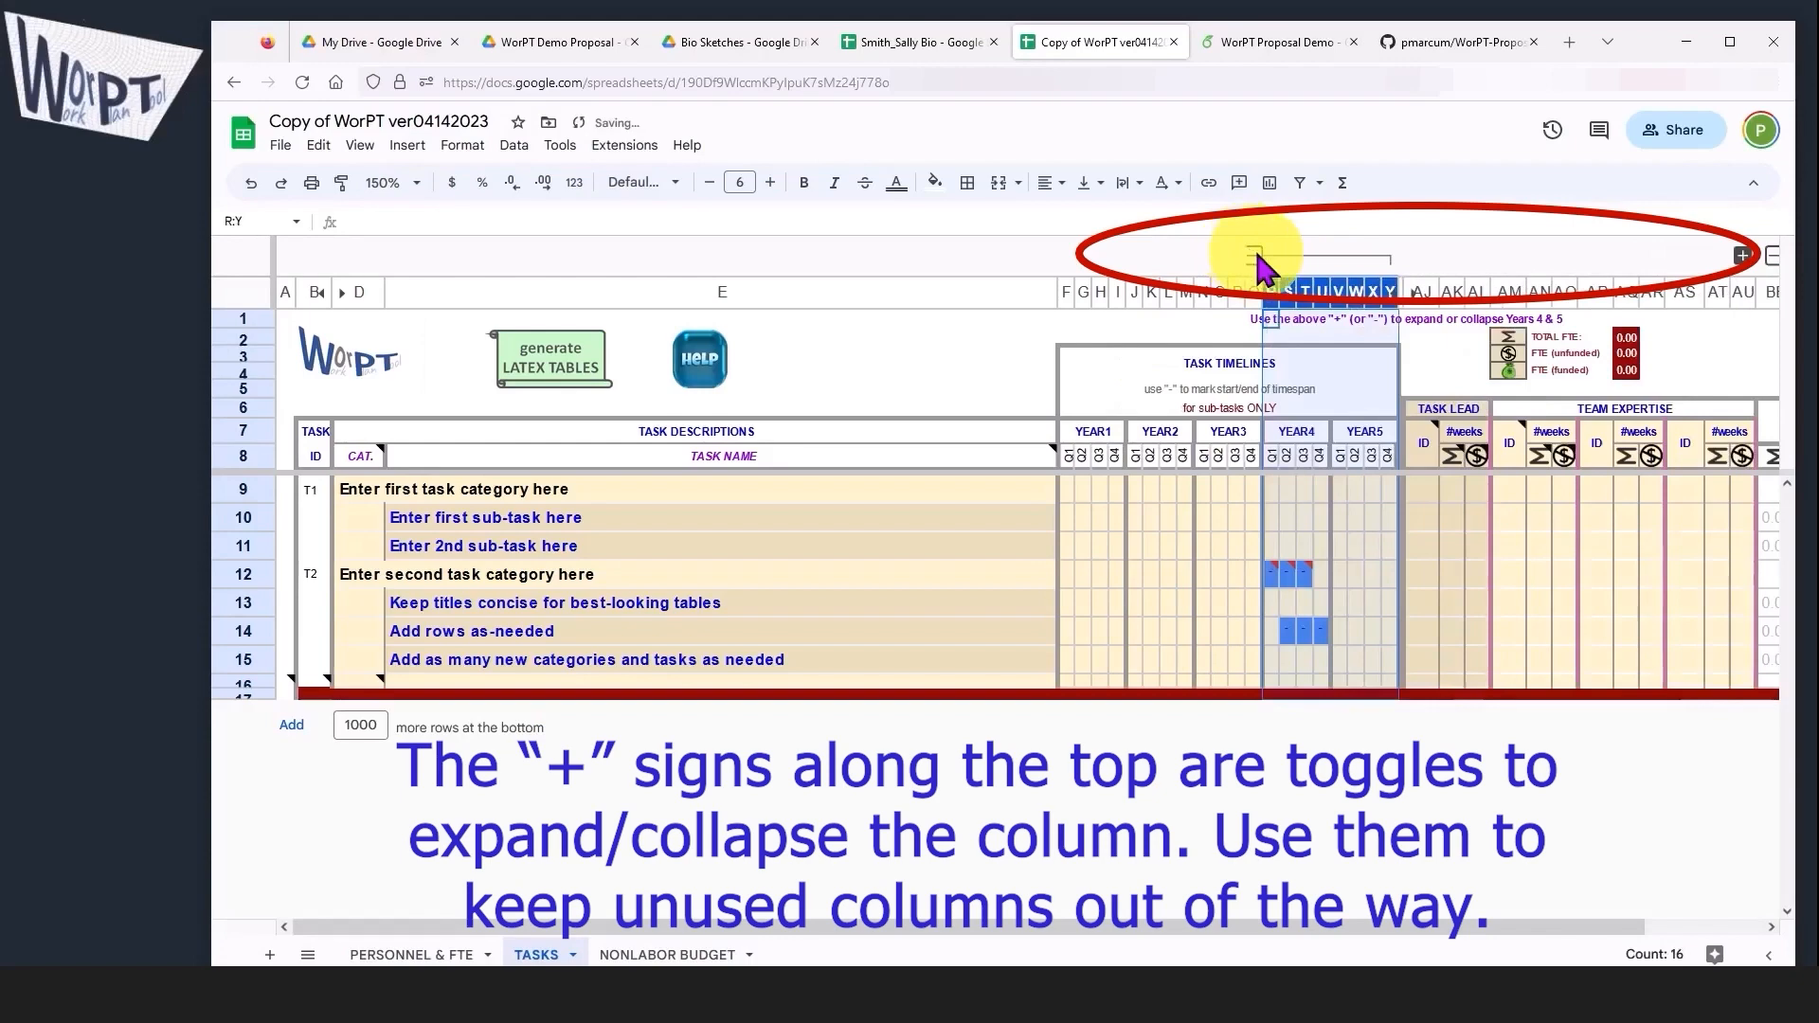
pyautogui.click(1254, 255)
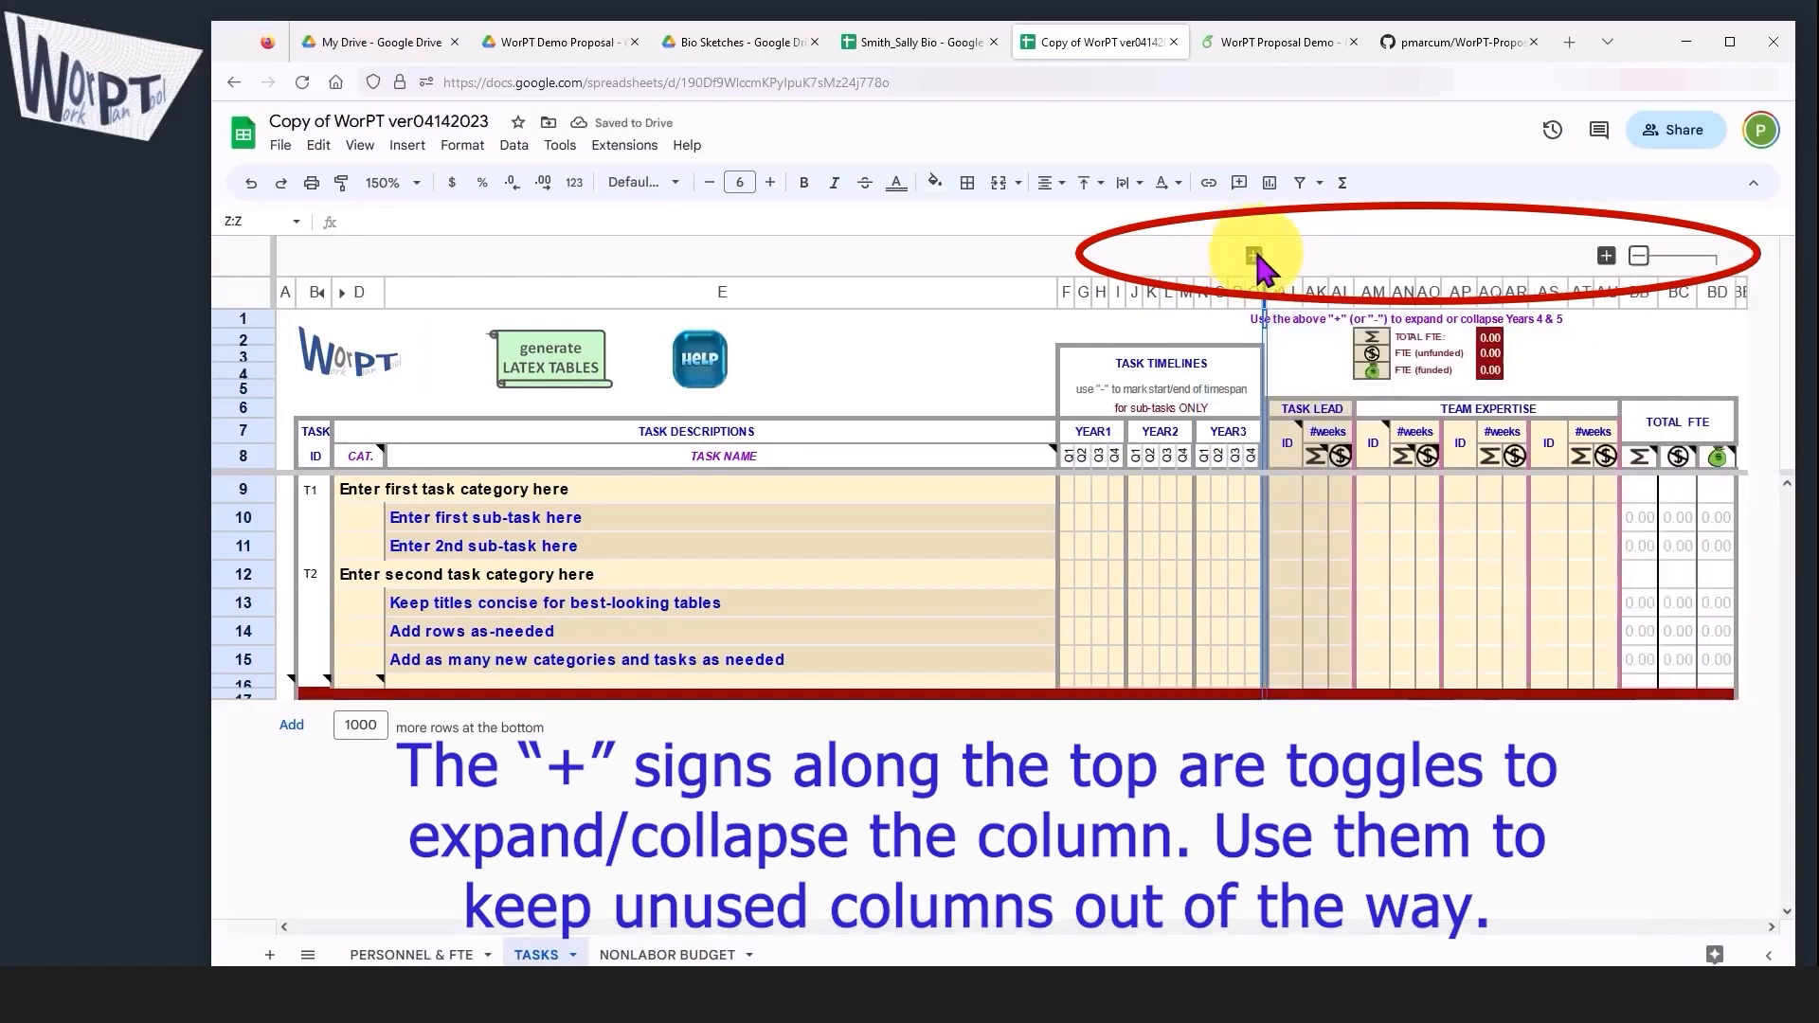
pyautogui.click(1255, 256)
pyautogui.click(1251, 255)
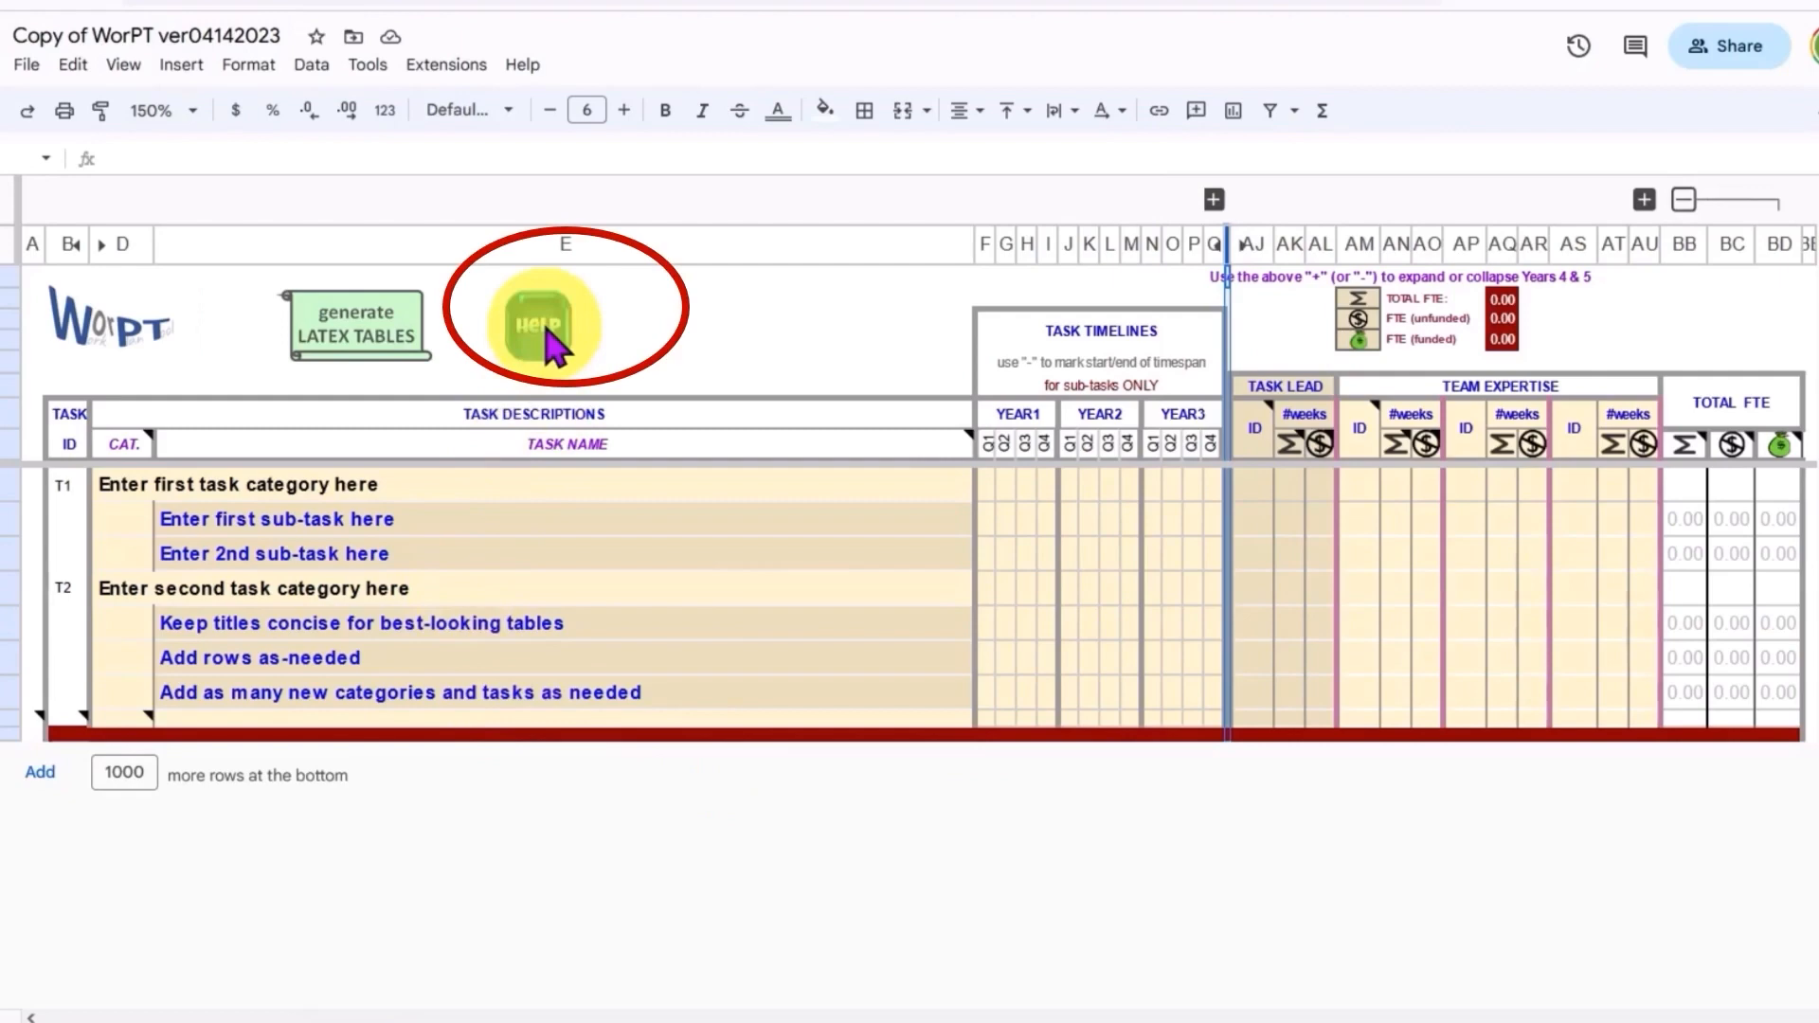
# Step: Open the Help overlay and examine the task category and sub-task cells
pyautogui.click(547, 332)
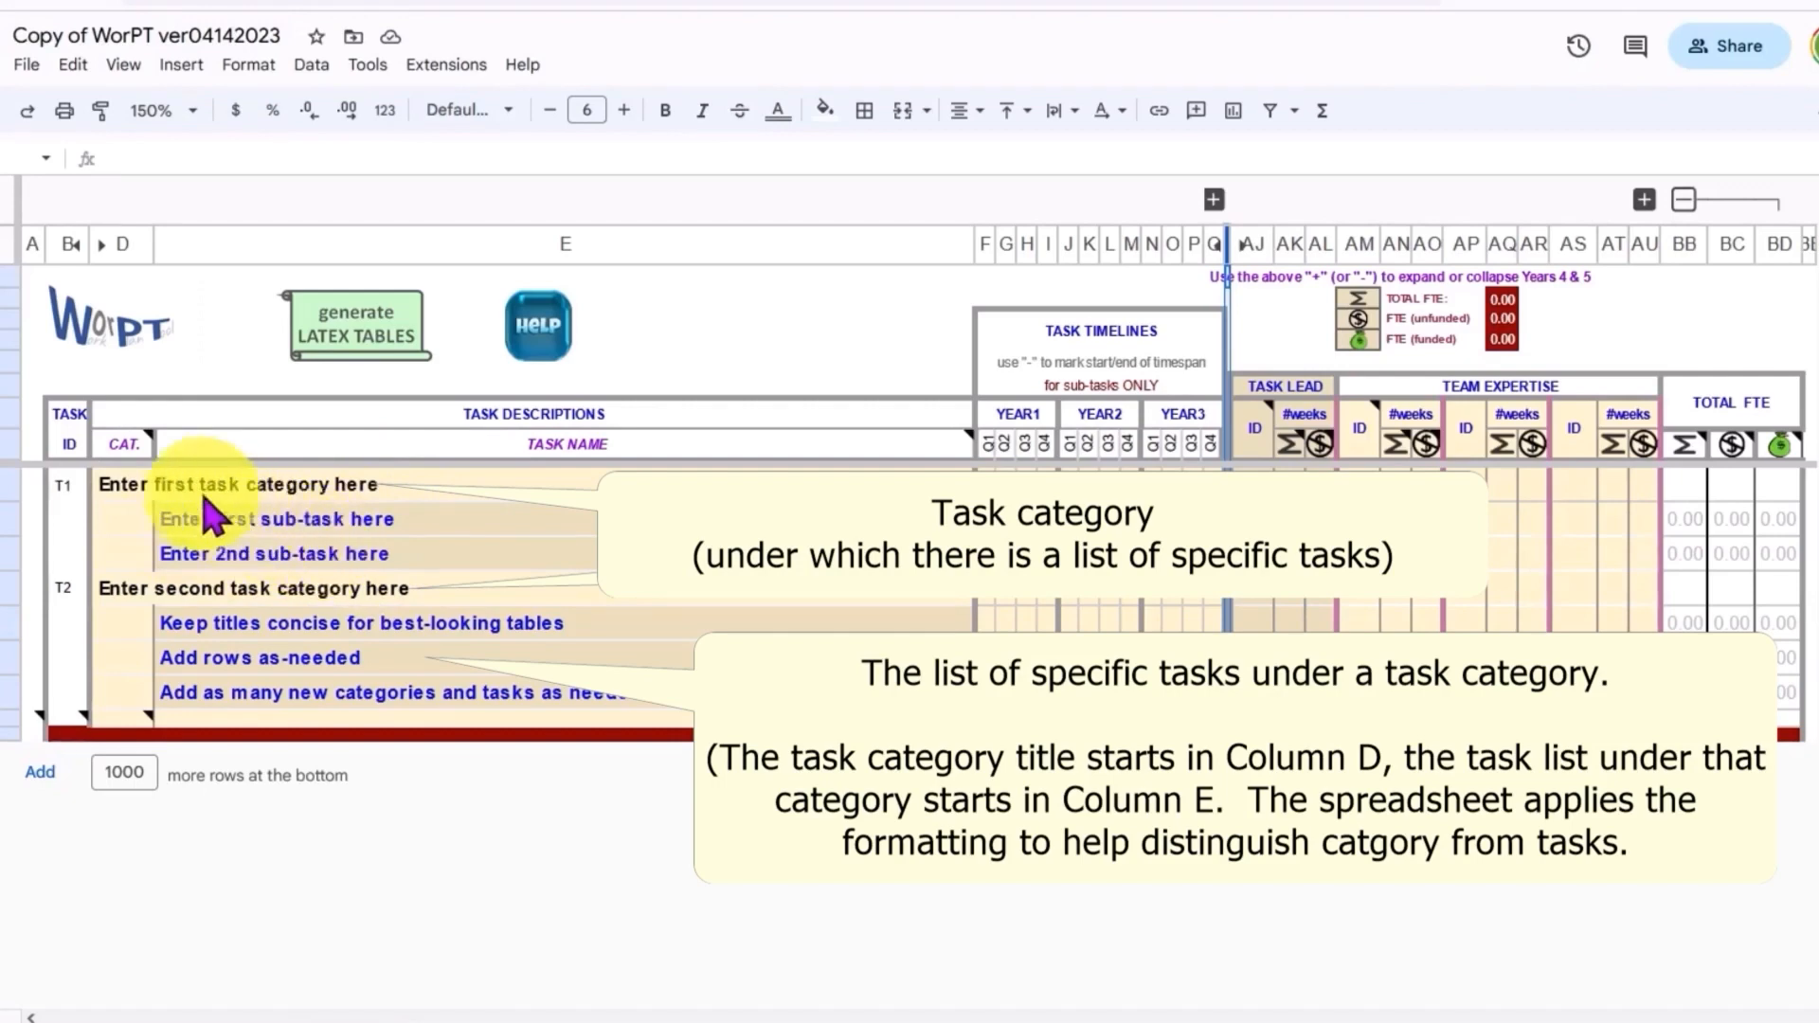
pyautogui.click(121, 494)
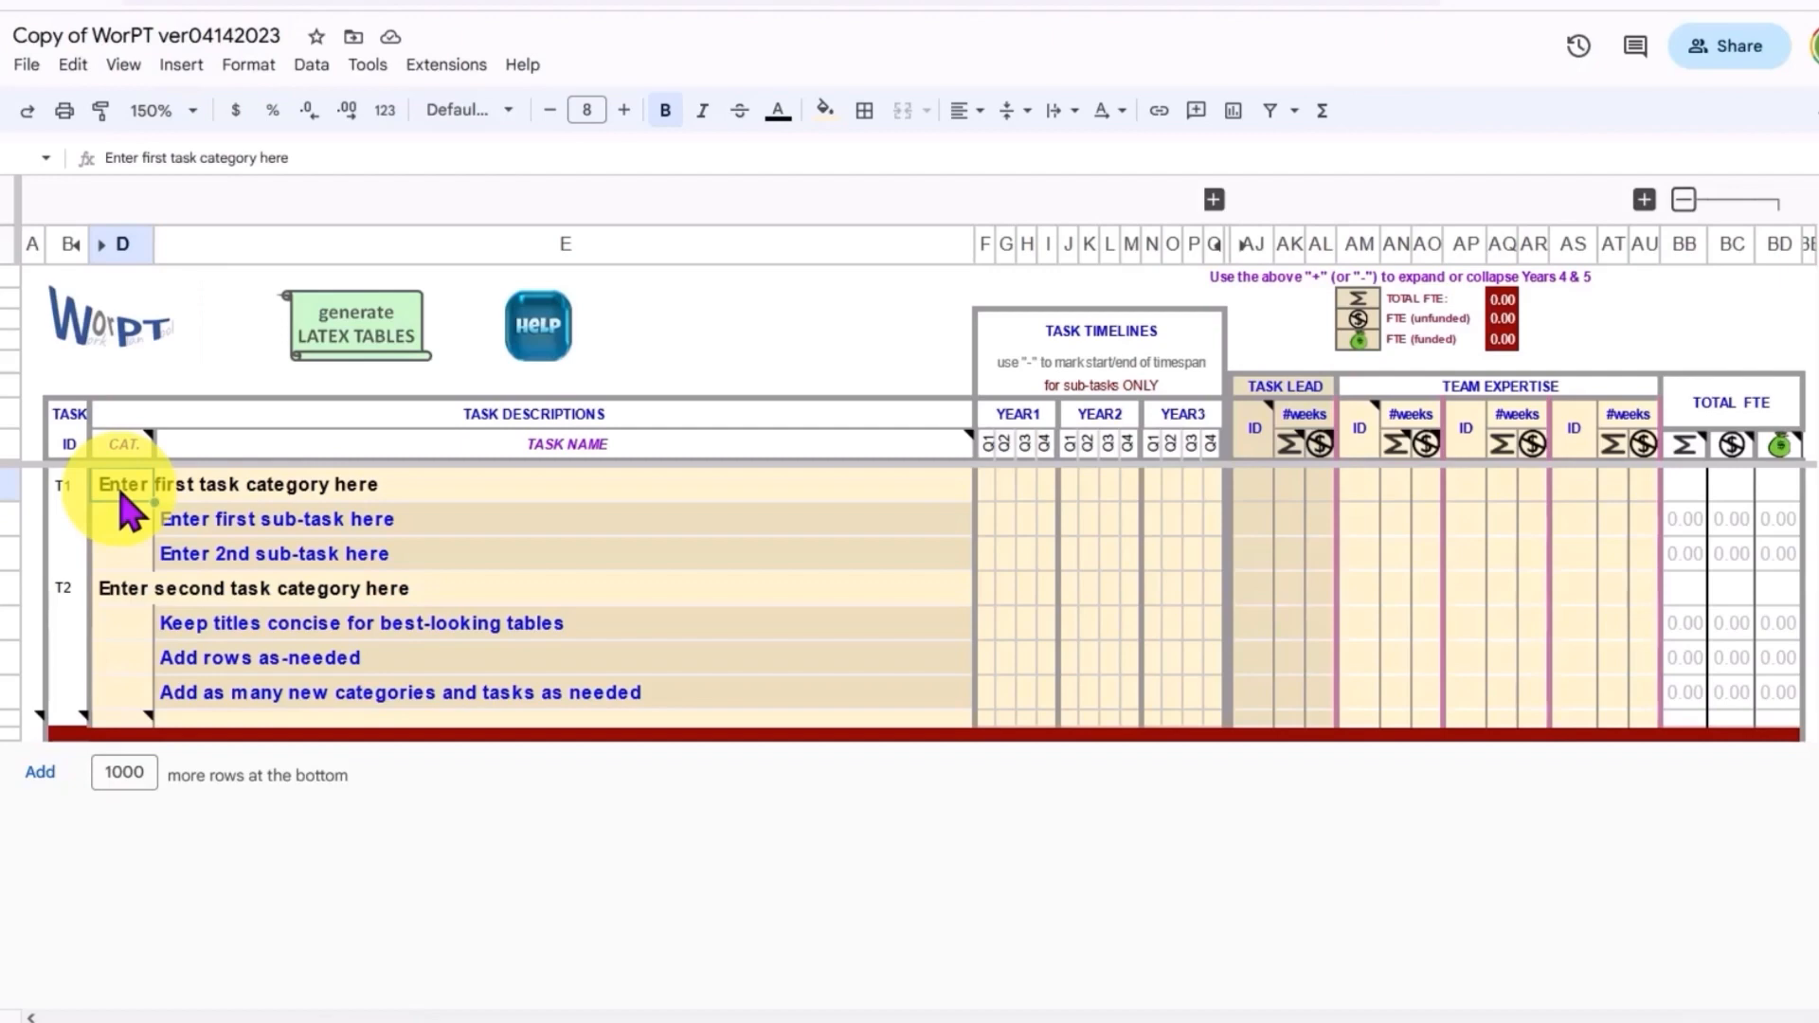
pyautogui.click(228, 521)
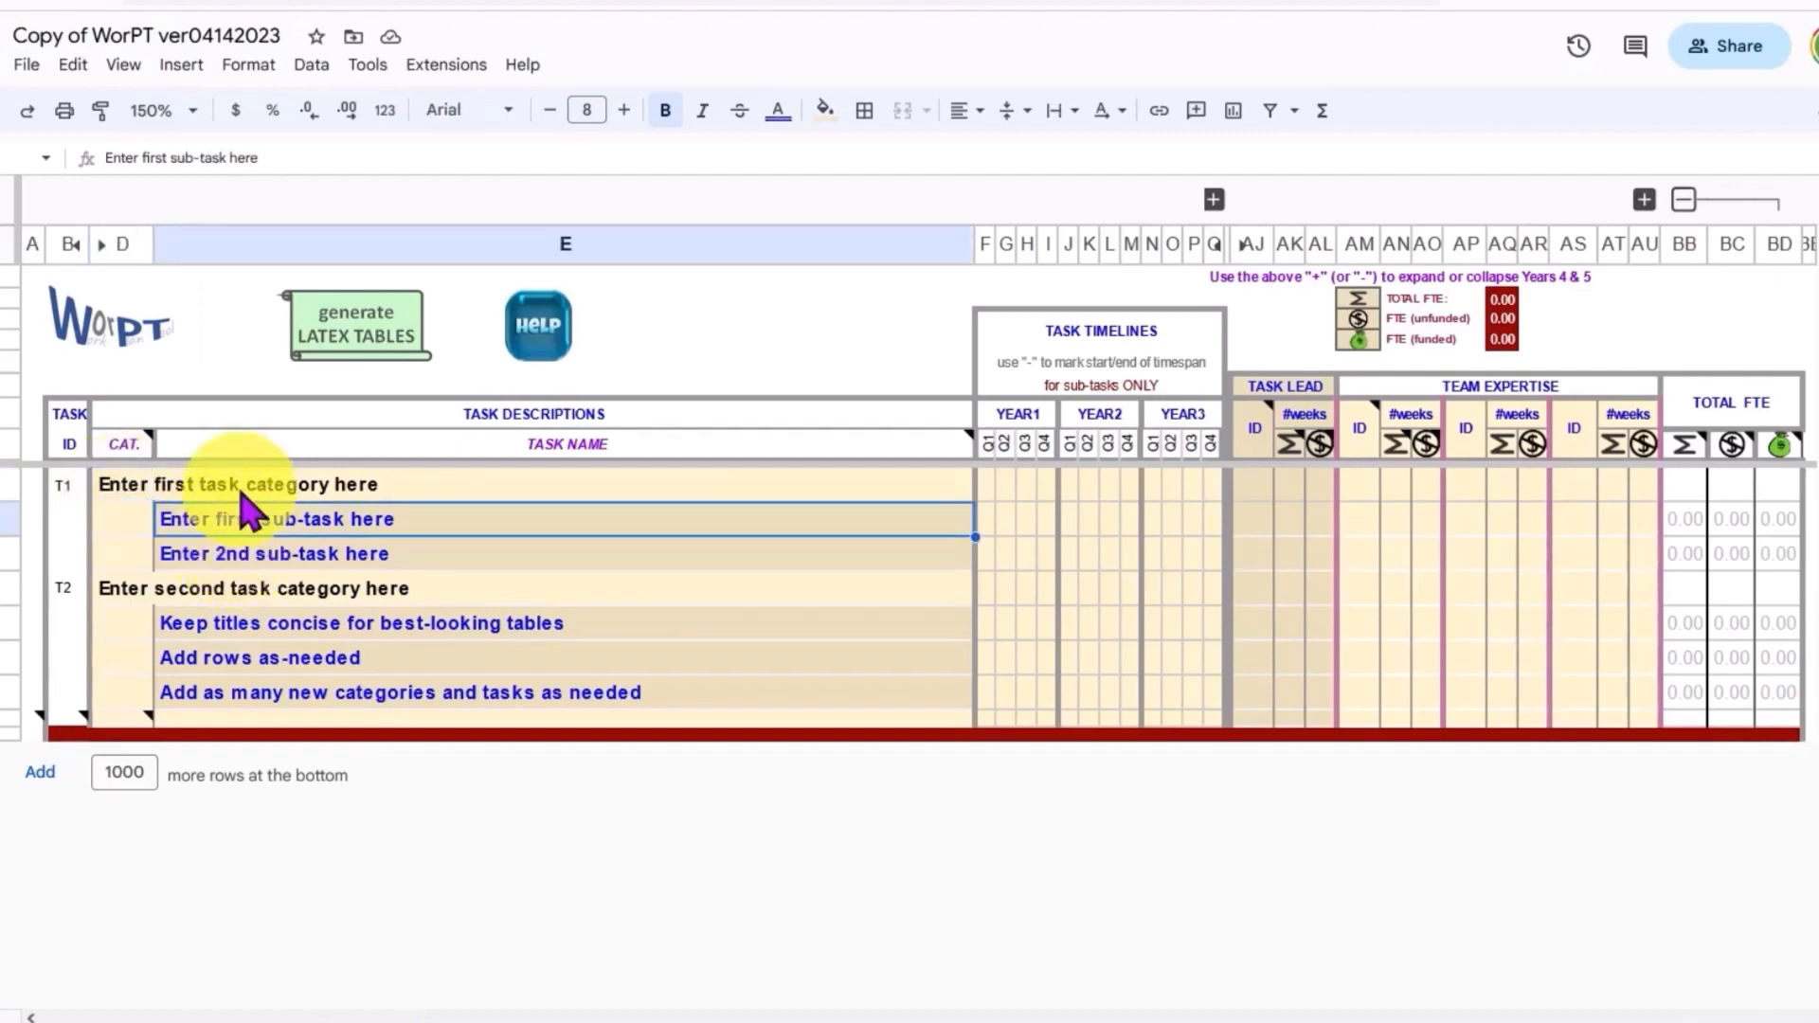
# Step: Insert a row above the second sub-task and delete the 'Add rows as-needed' row
pyautogui.rightClick(7, 554)
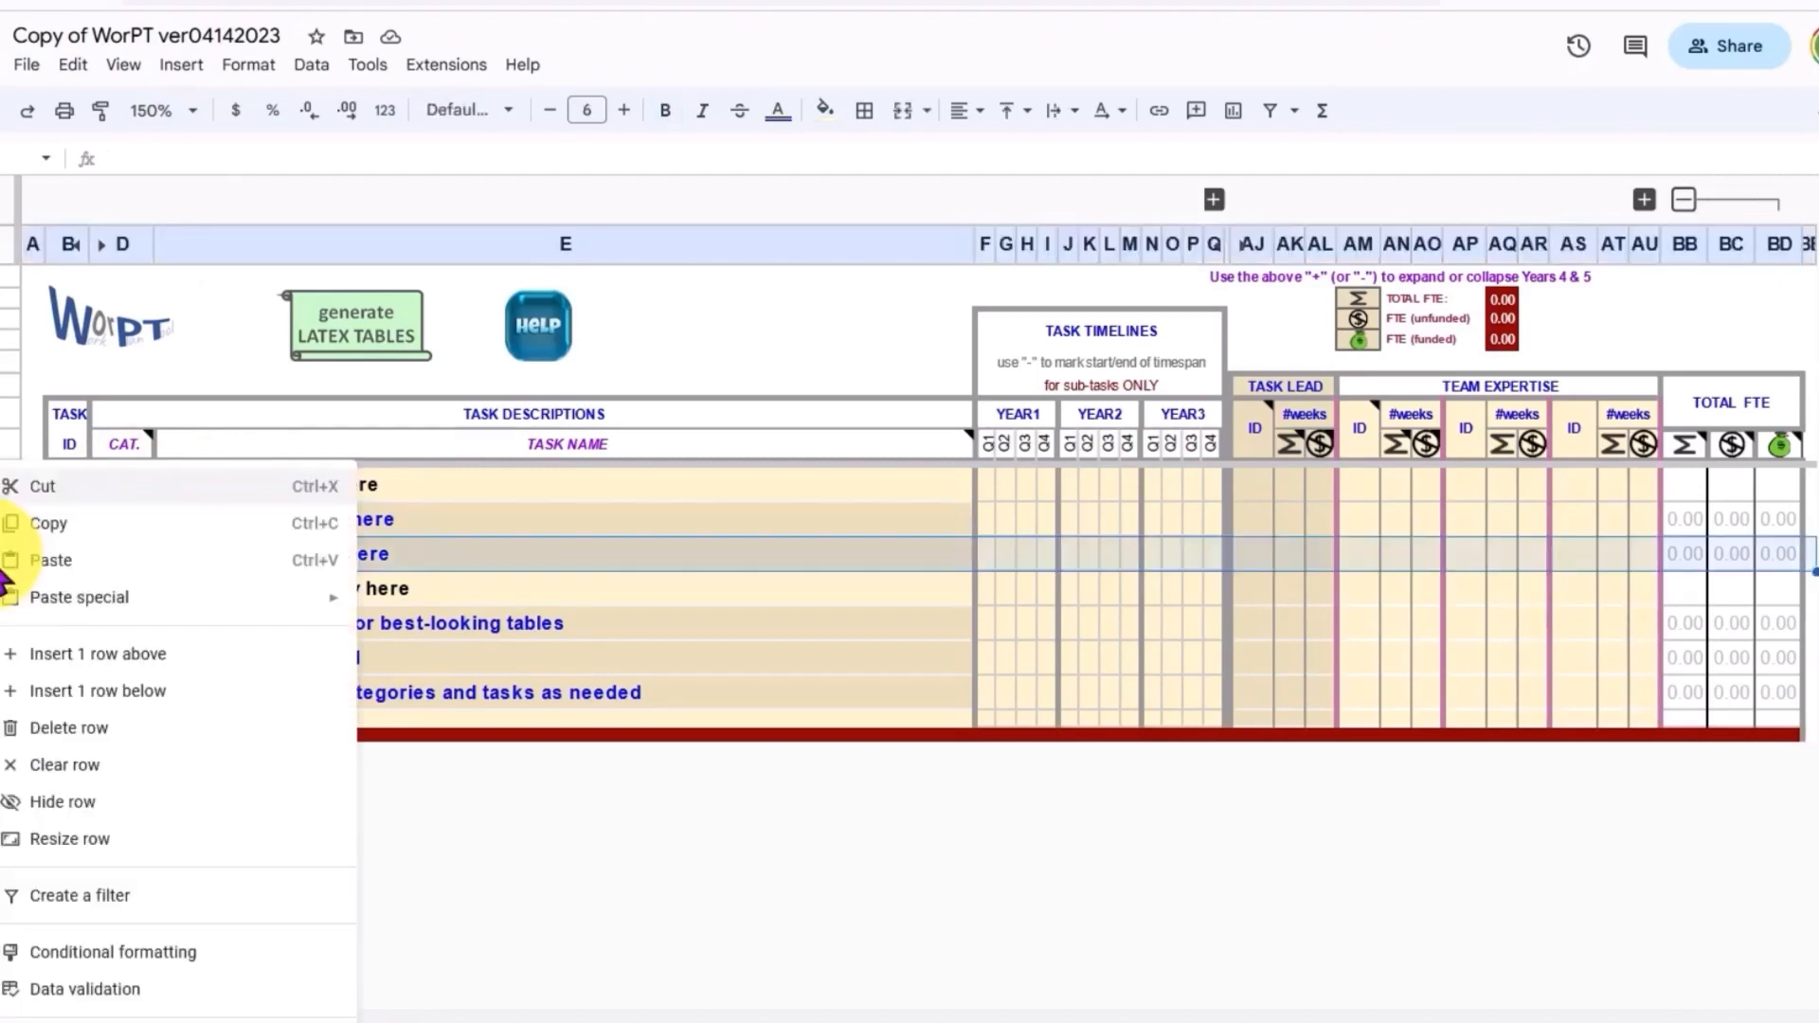
pyautogui.click(147, 655)
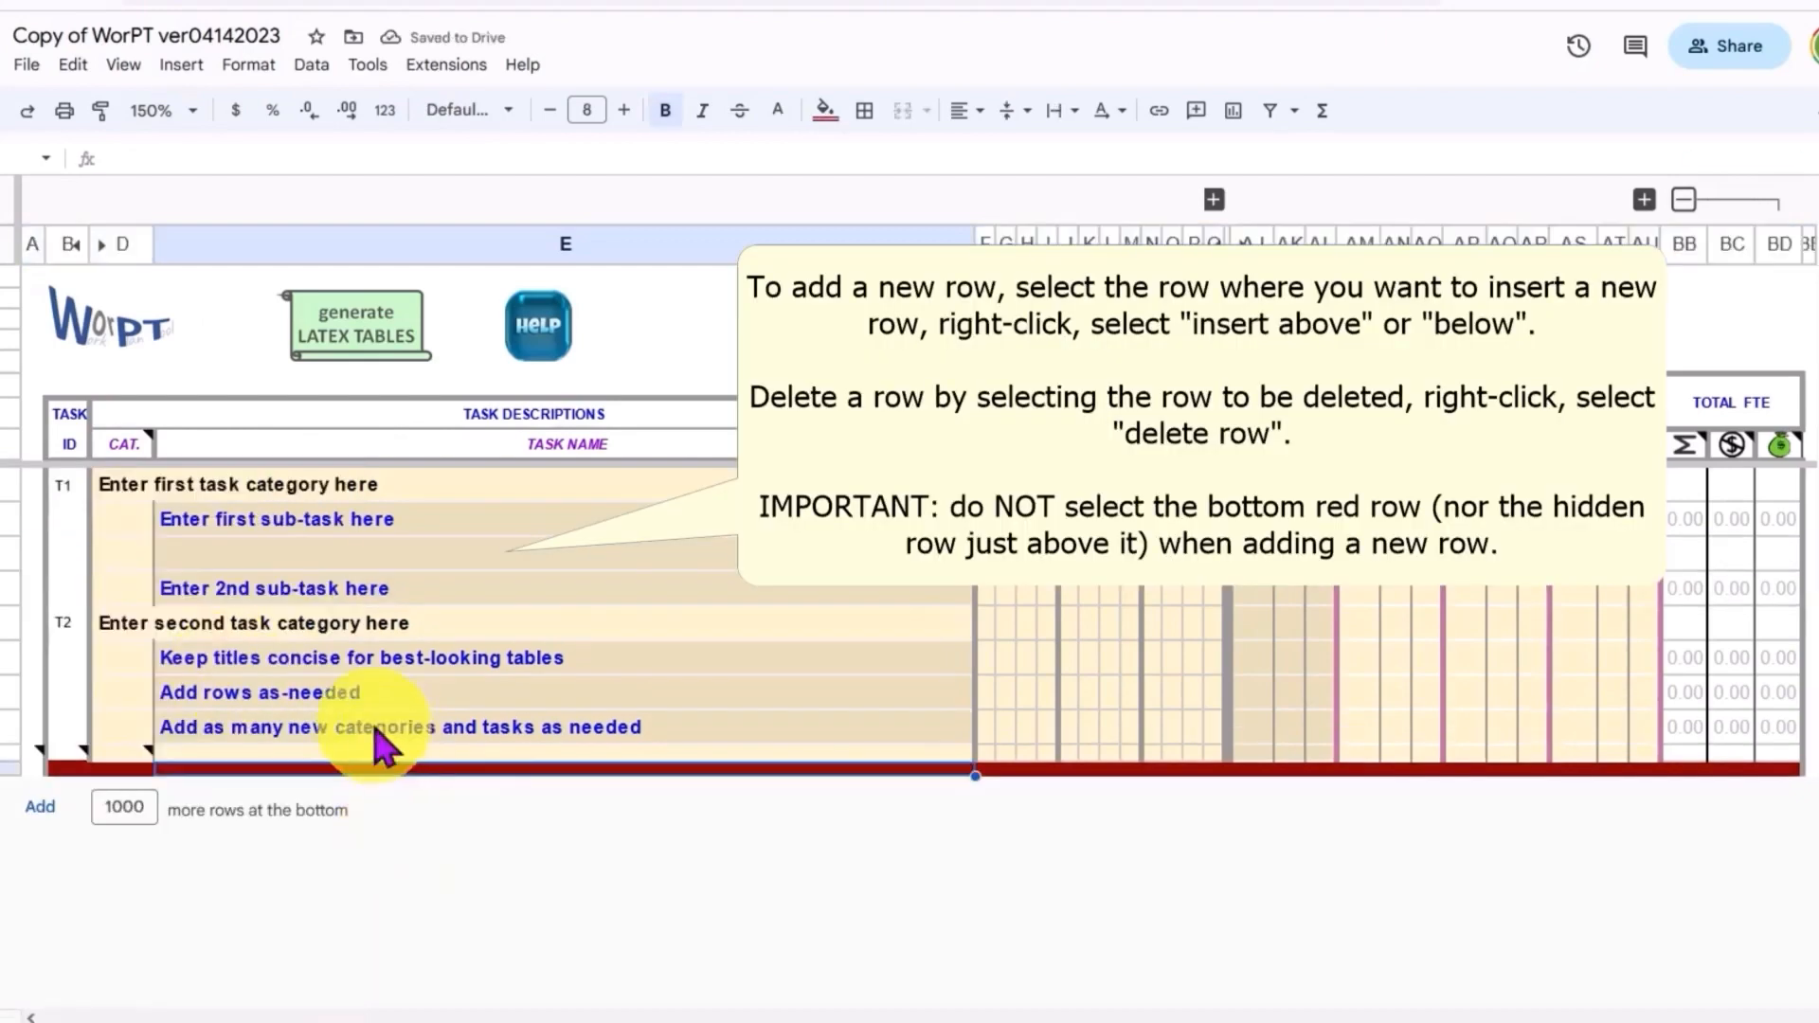
pyautogui.rightClick(14, 692)
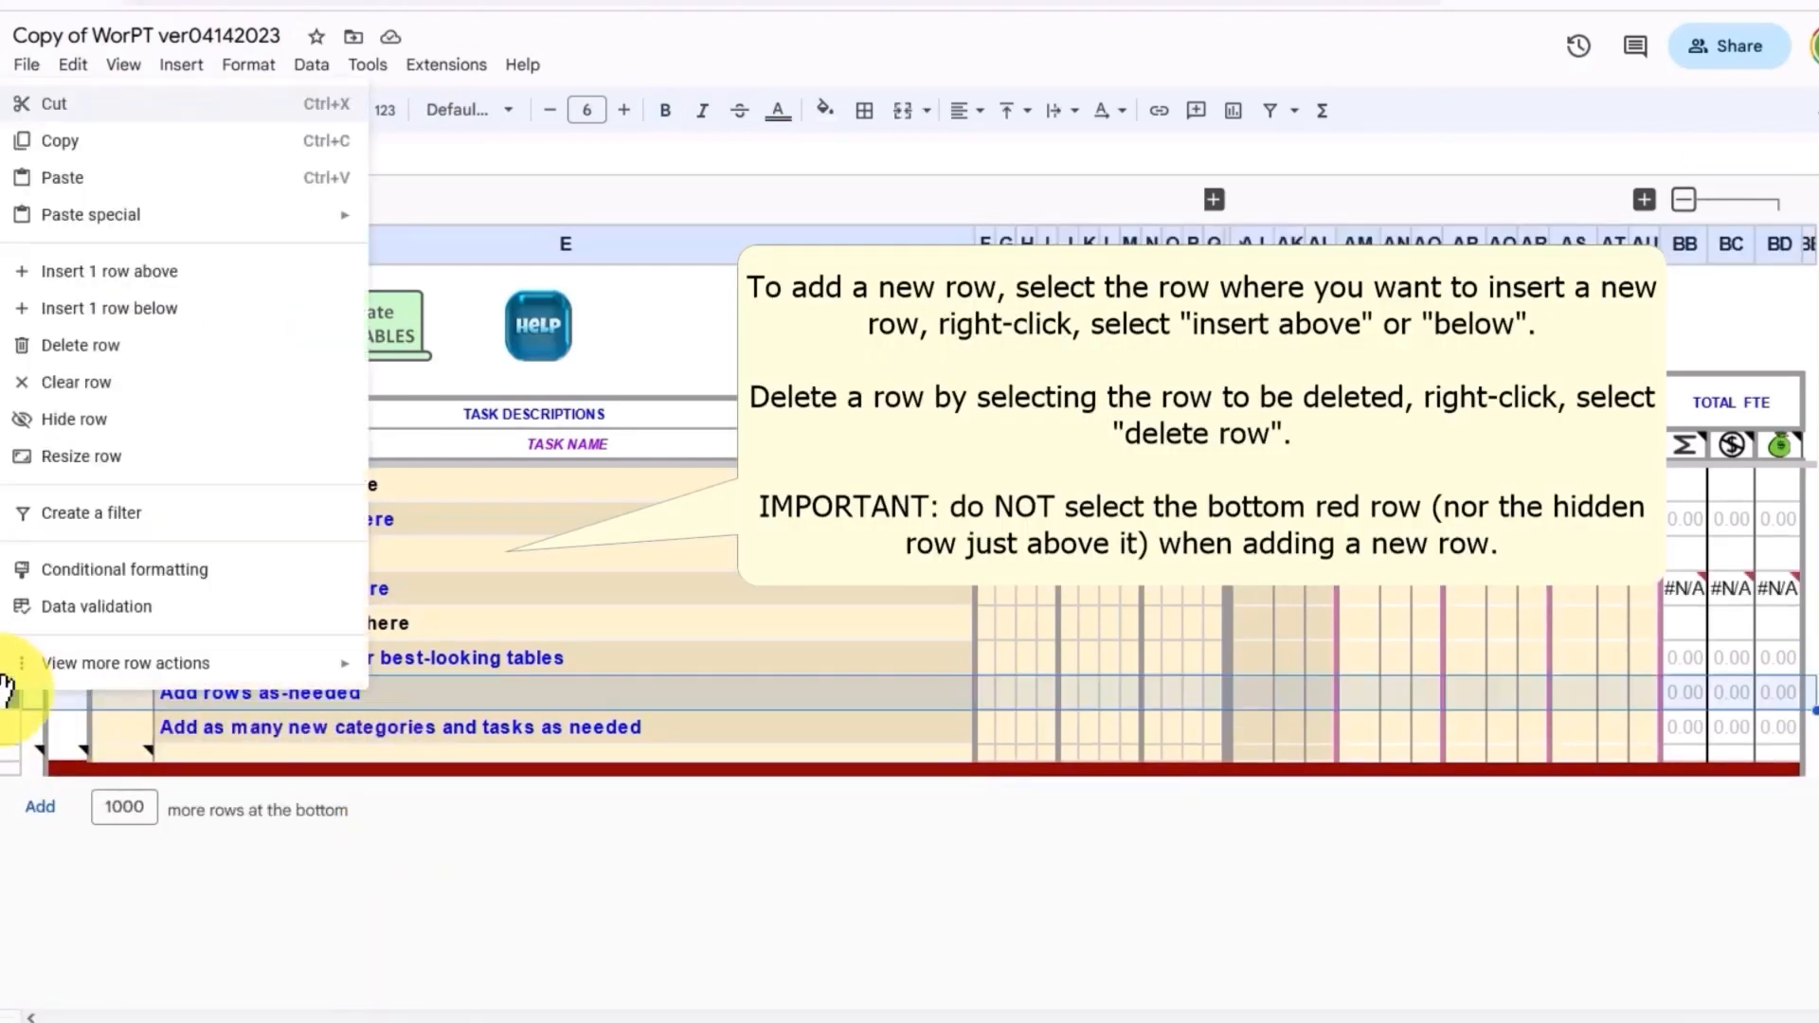
pyautogui.click(104, 347)
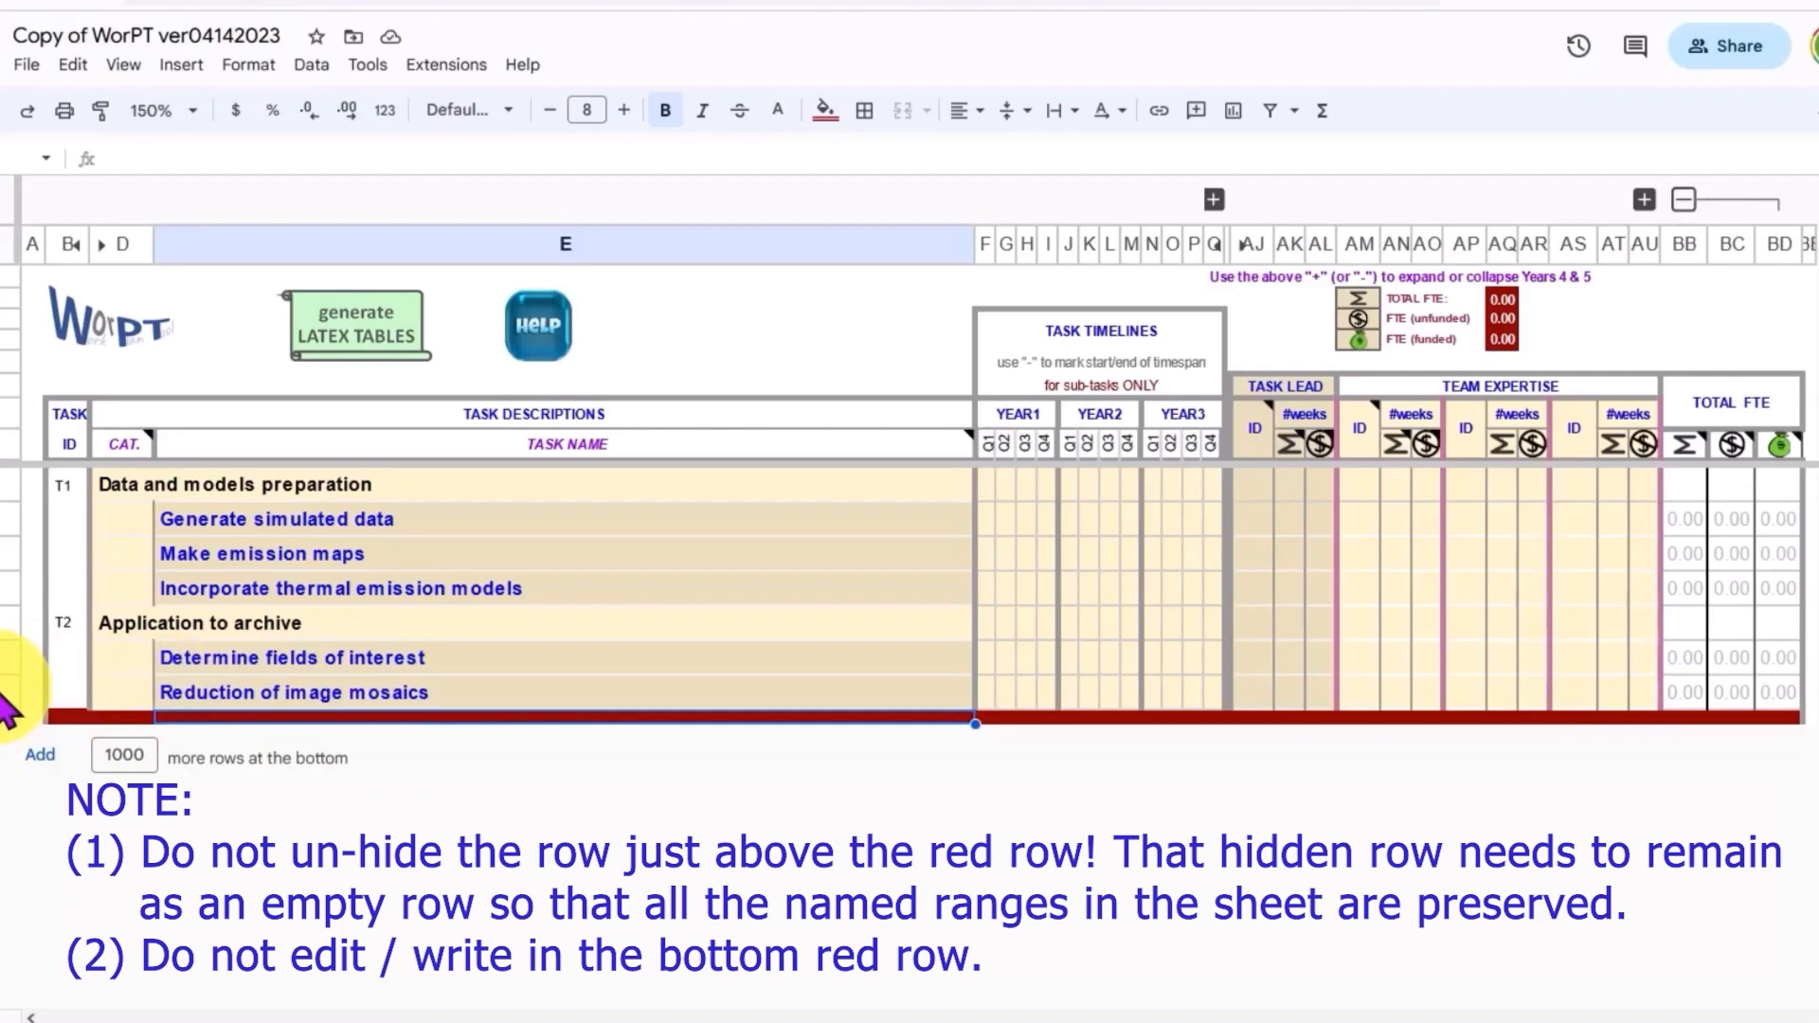
# Step: Insert a new row below the 'Reduction of image mosaics' task
pyautogui.click(7, 693)
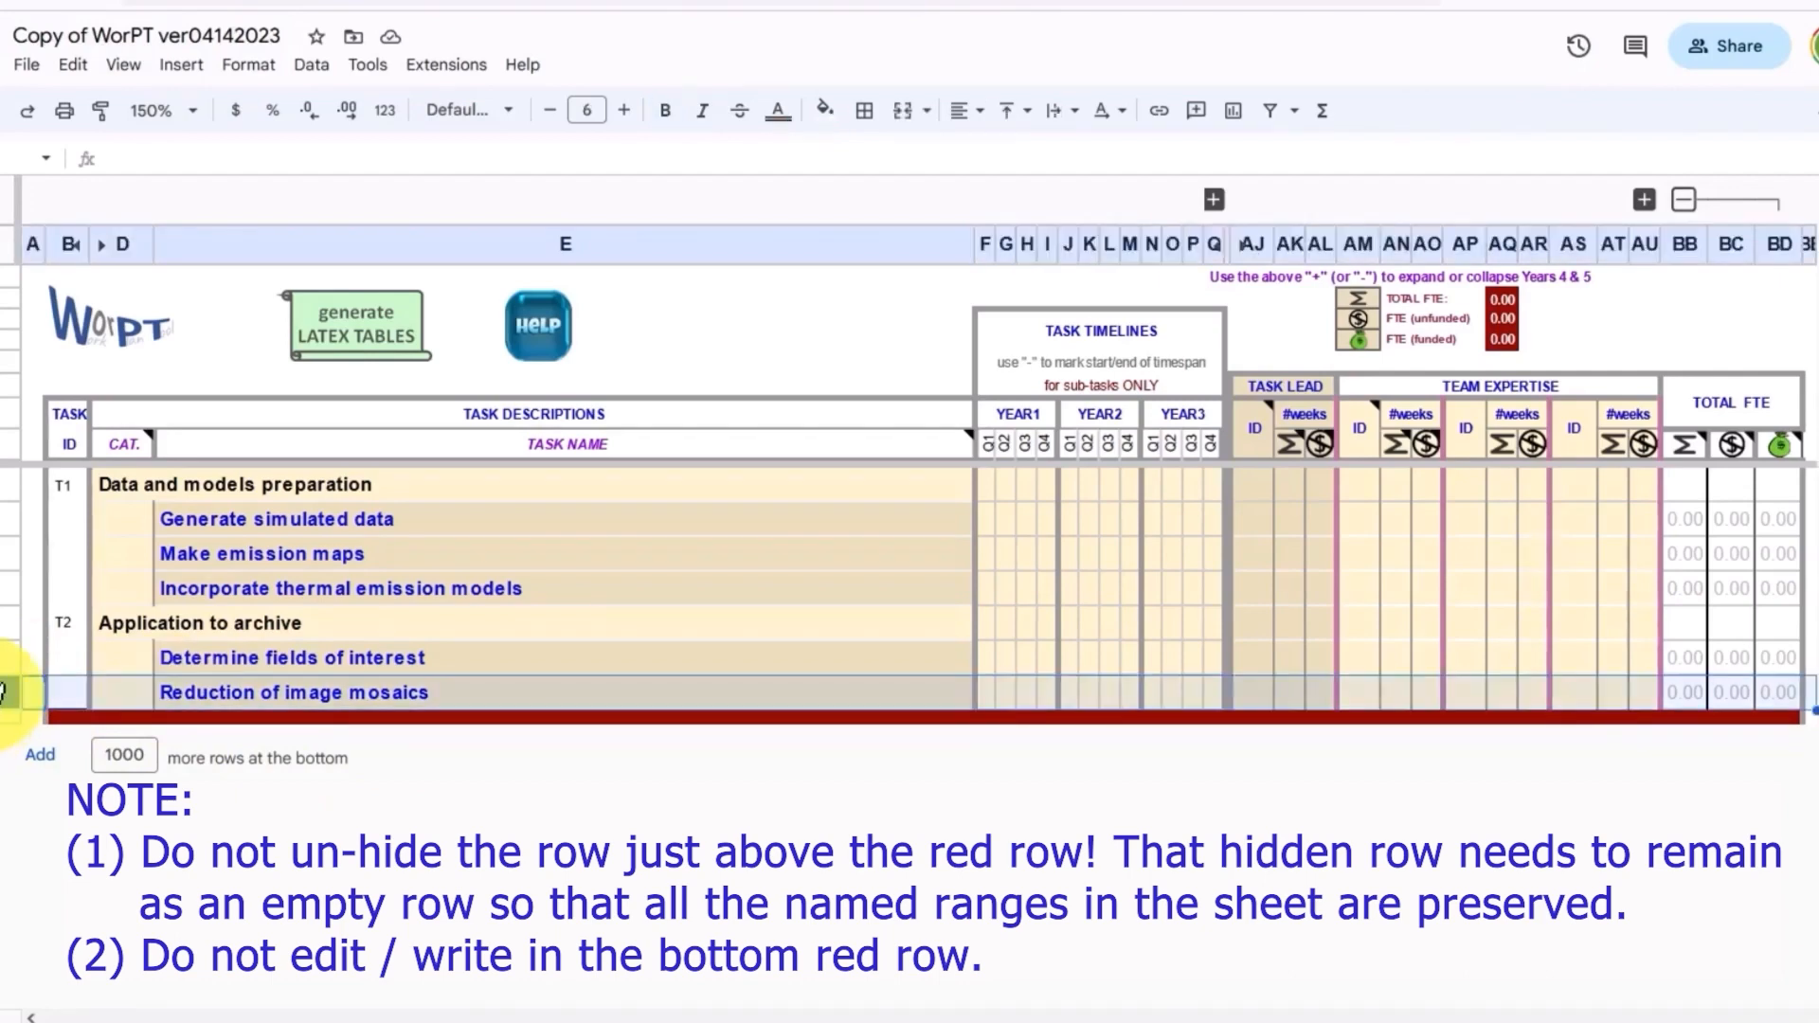
pyautogui.rightClick(5, 693)
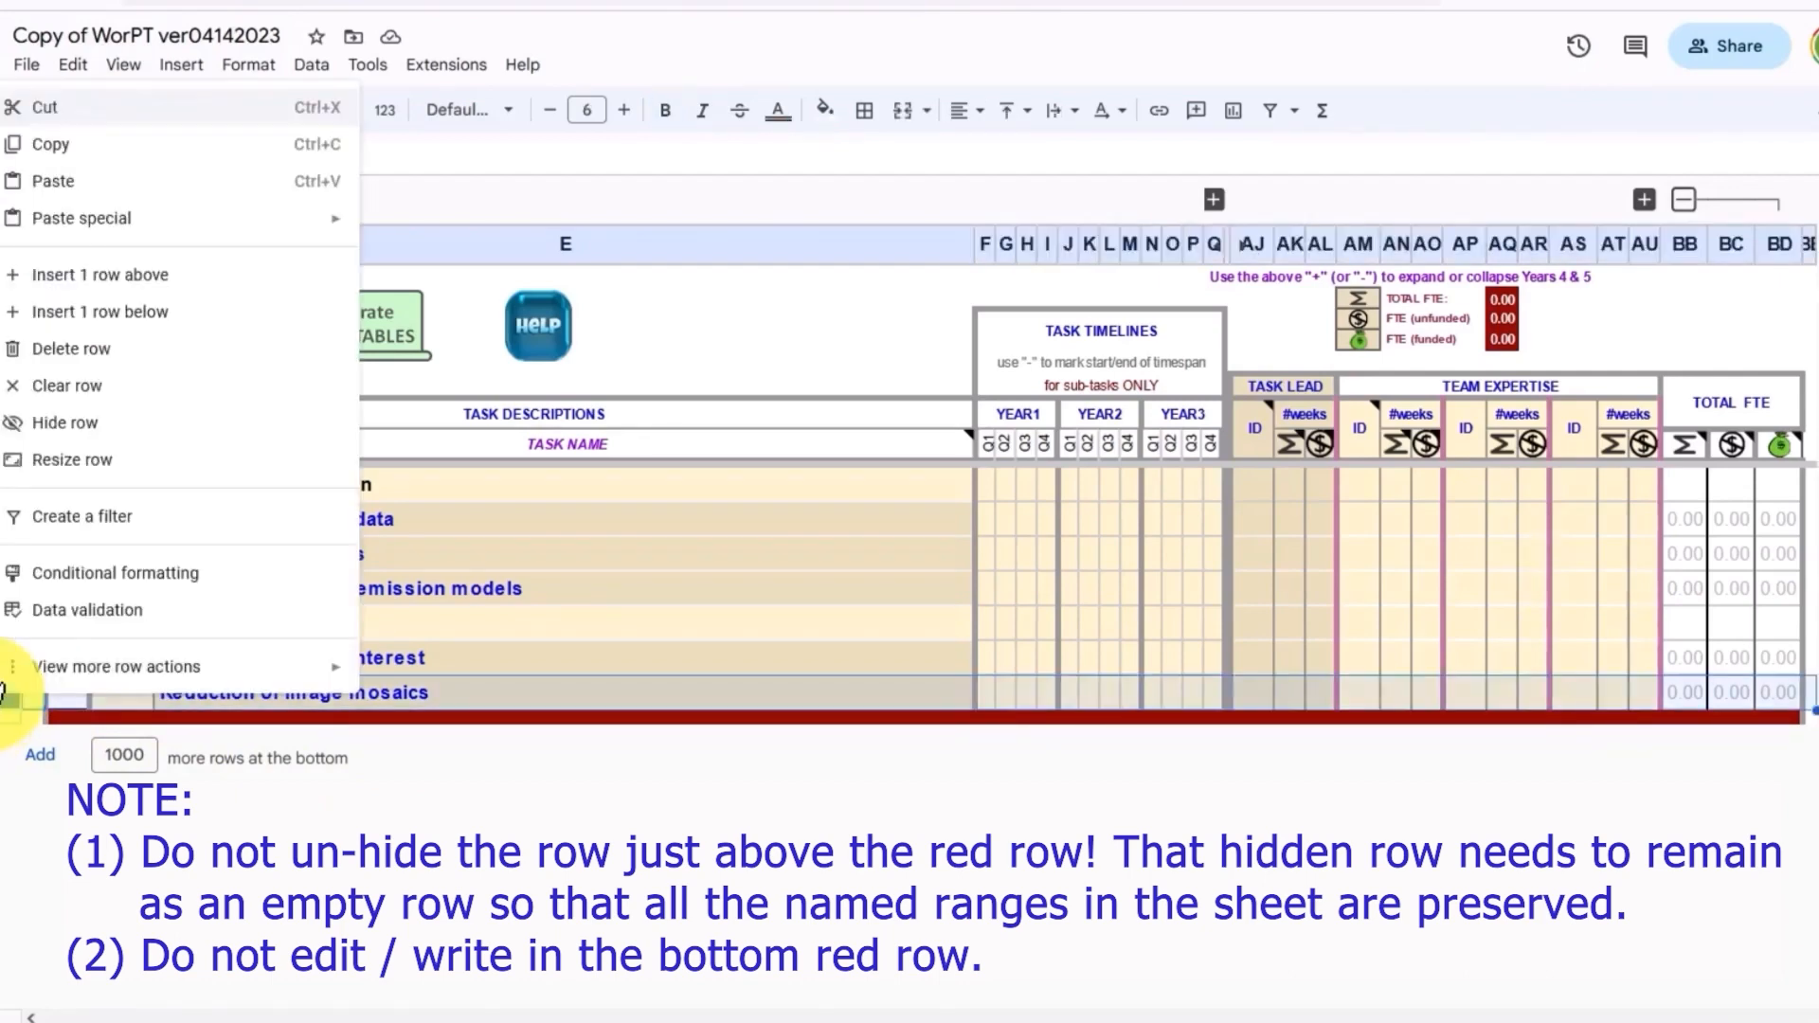
pyautogui.click(167, 314)
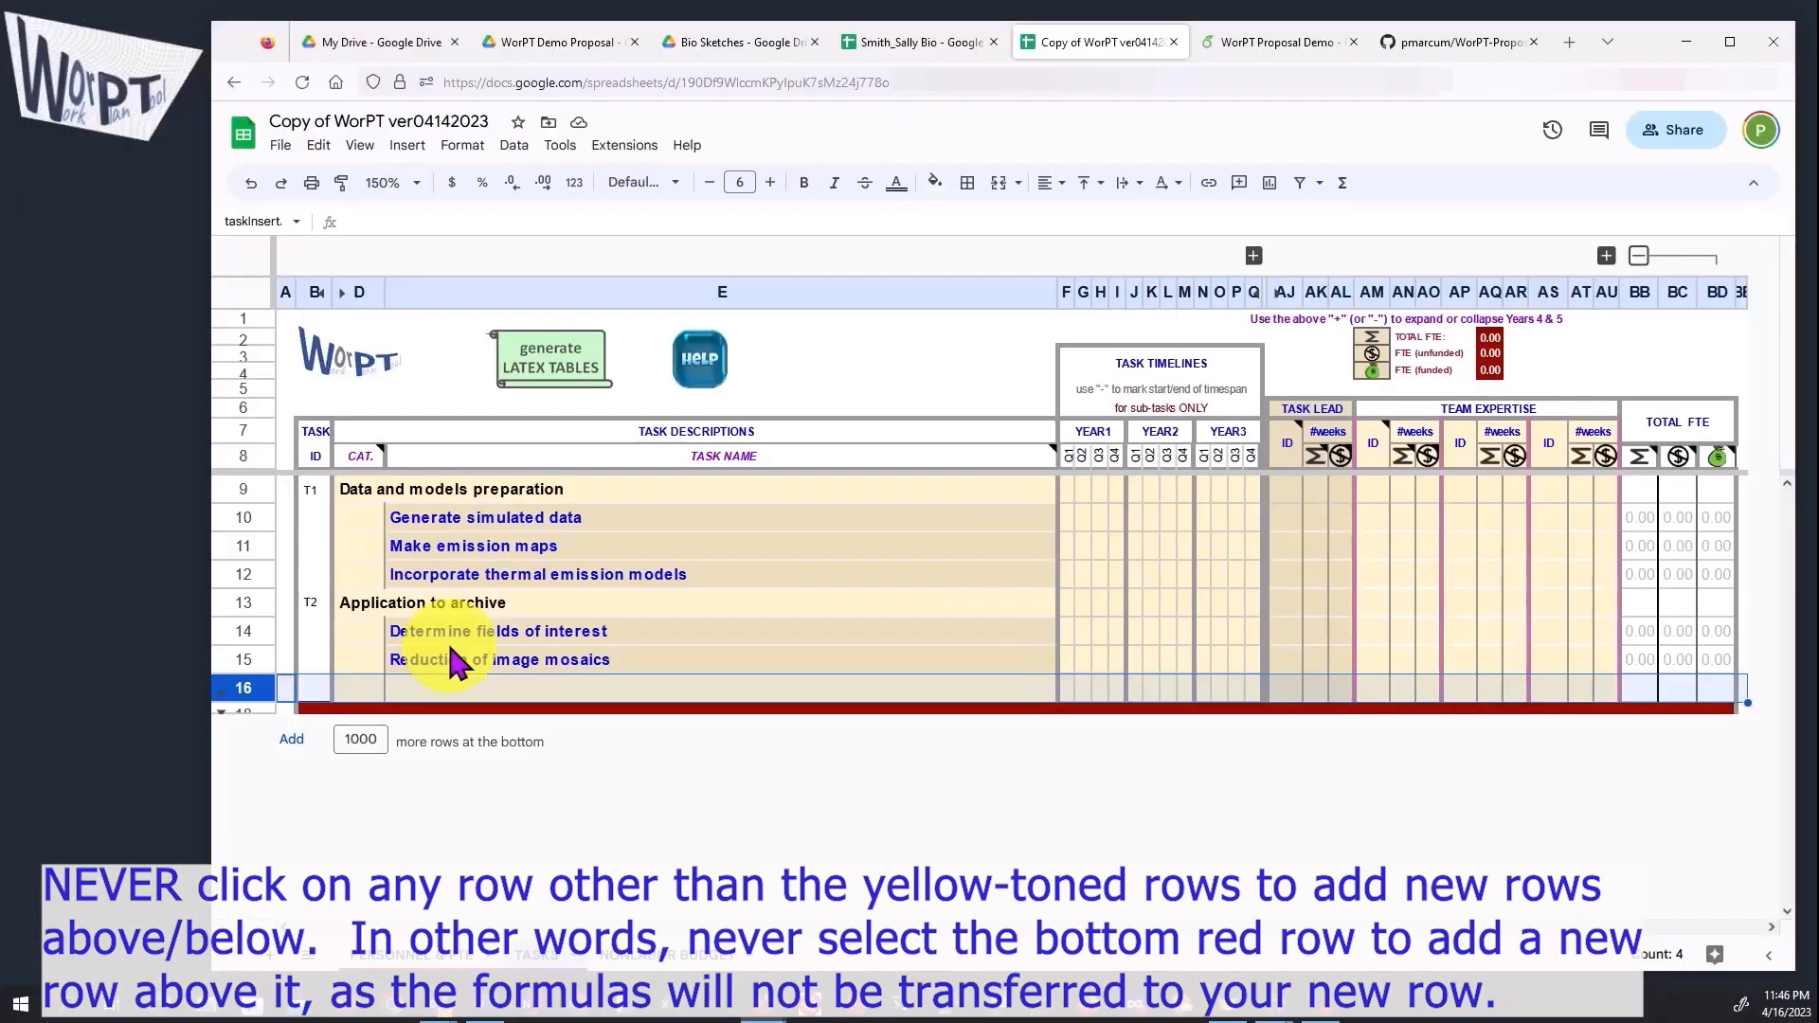
# Step: Enter the new task category 'Documentation and publications' in the category column of the new row
pyautogui.click(360, 686)
pyautogui.write('D')
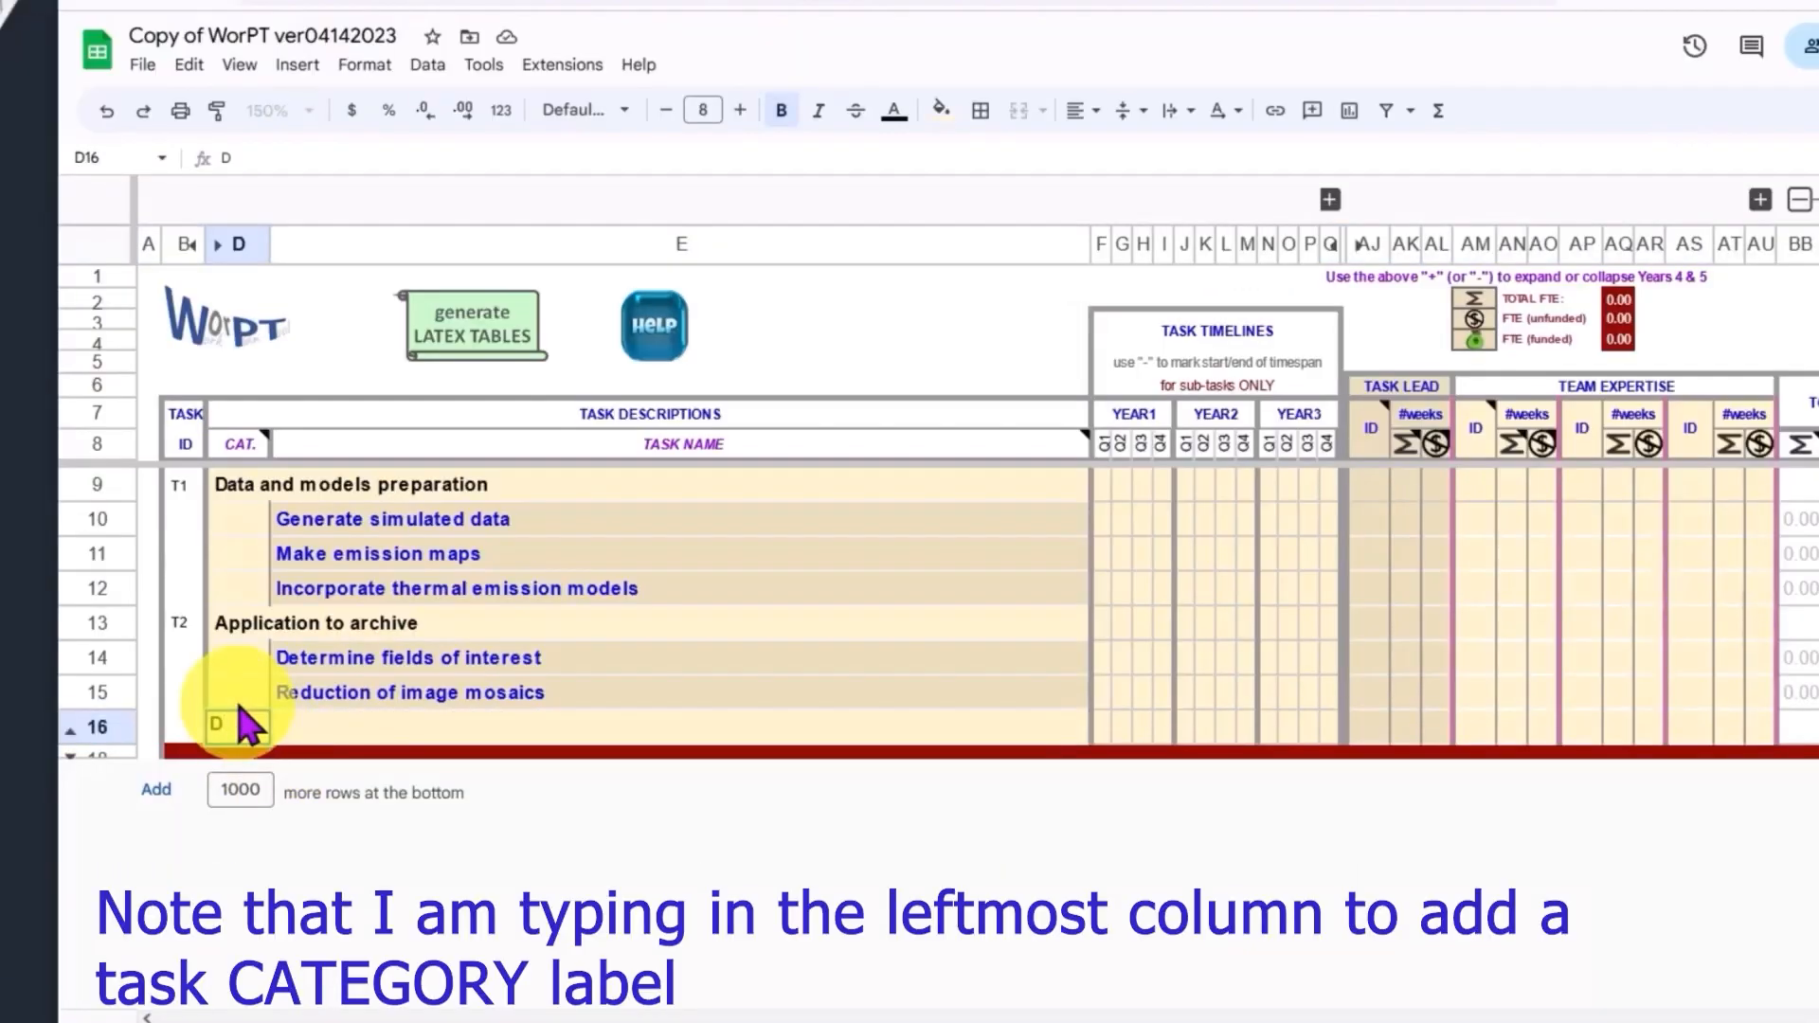
pyautogui.write('ocumenmation and publications')
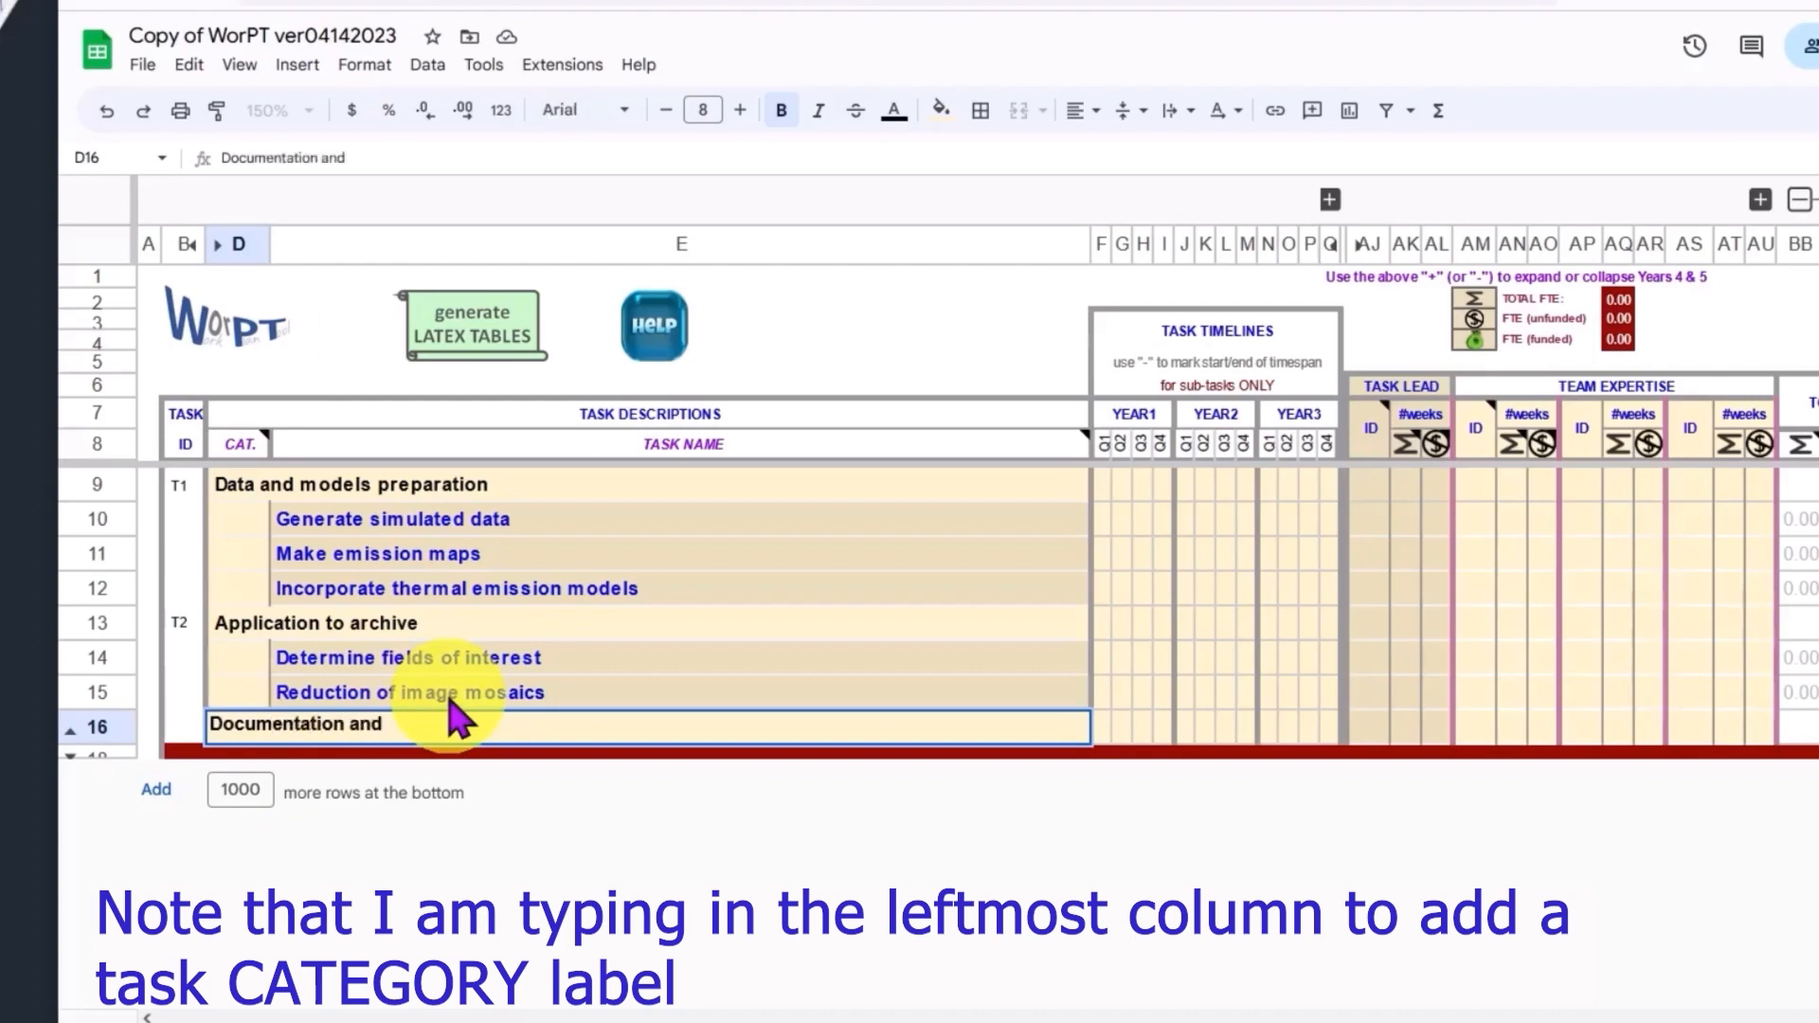
# Step: Insert two rows below the 'Documentation and publications' category
pyautogui.rightClick(109, 728)
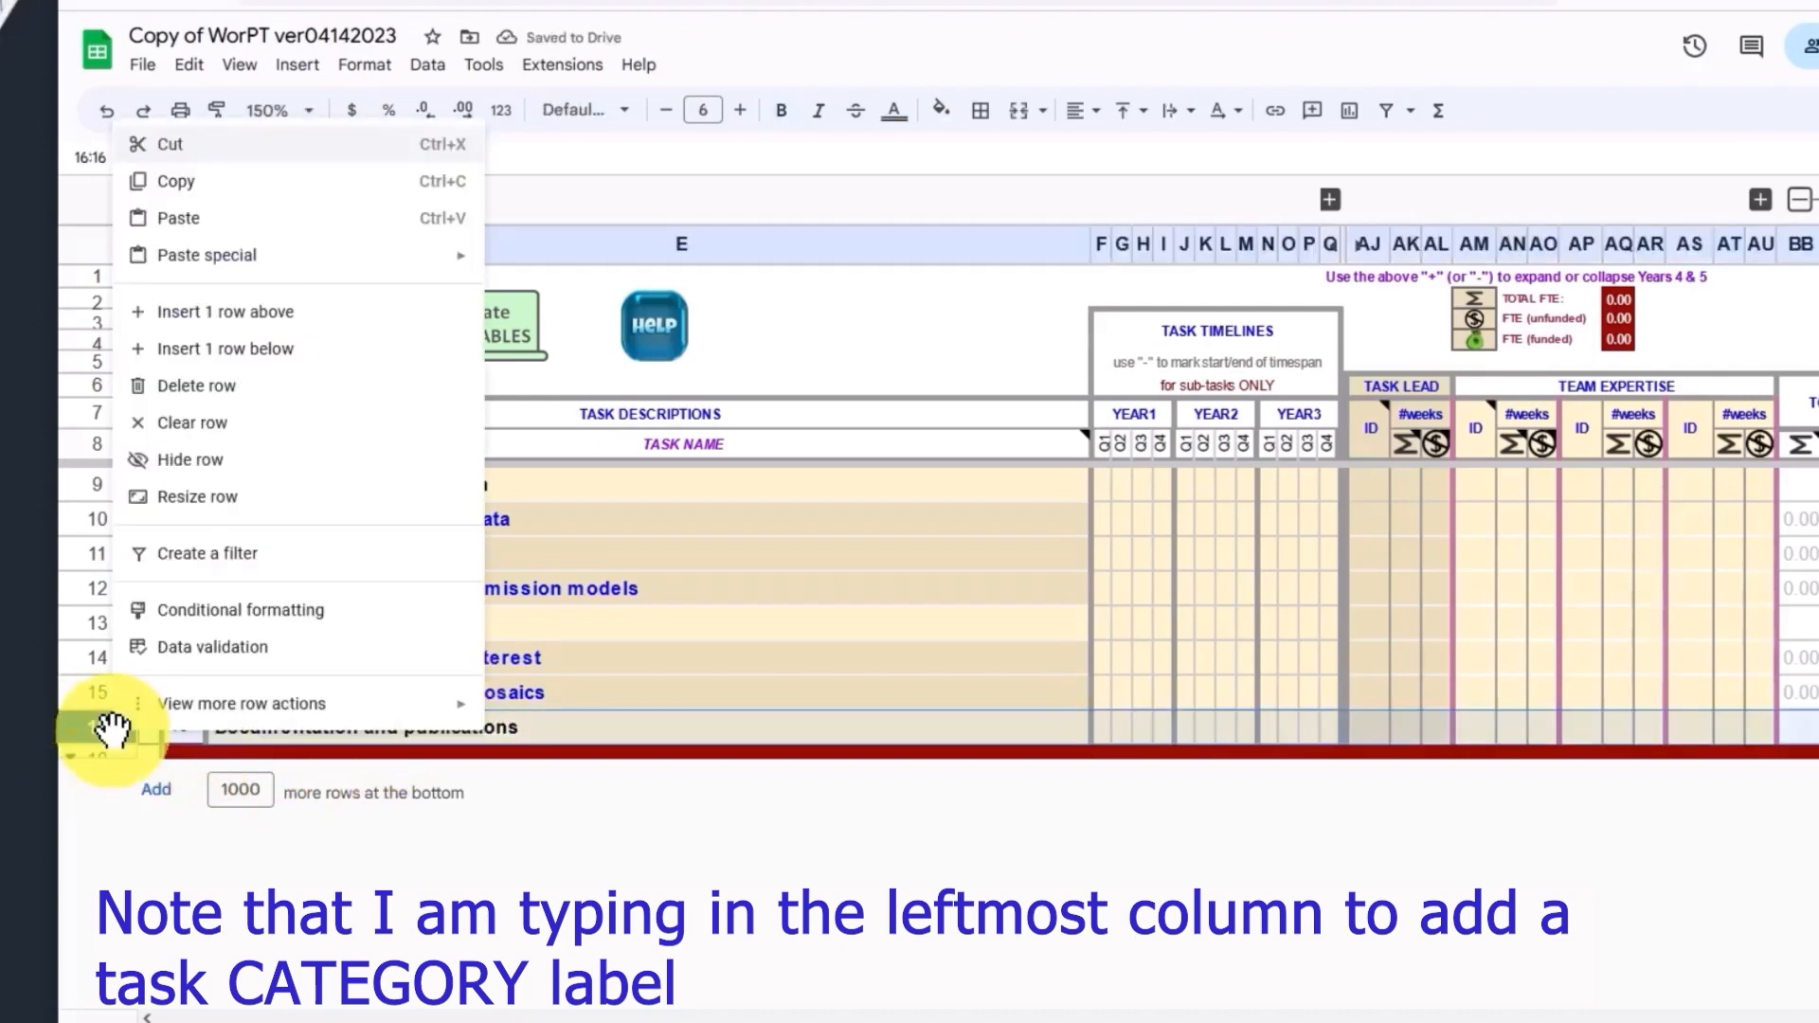
pyautogui.click(226, 349)
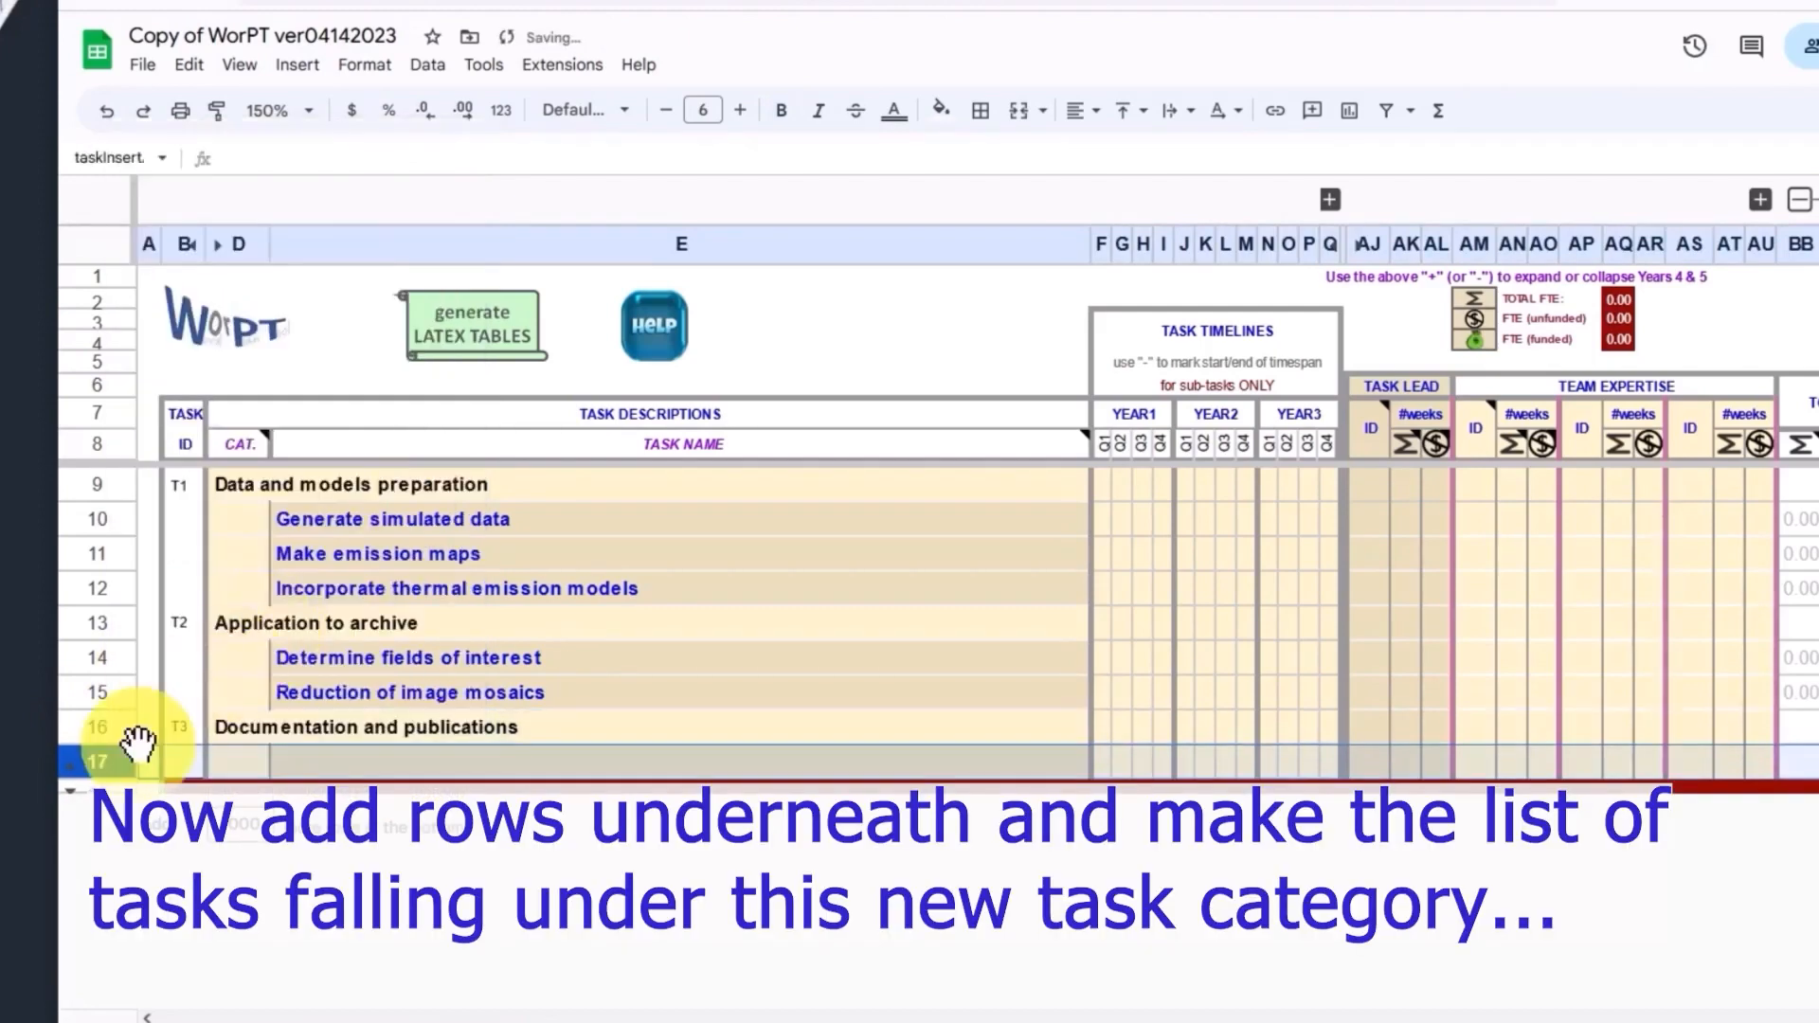
pyautogui.rightClick(93, 760)
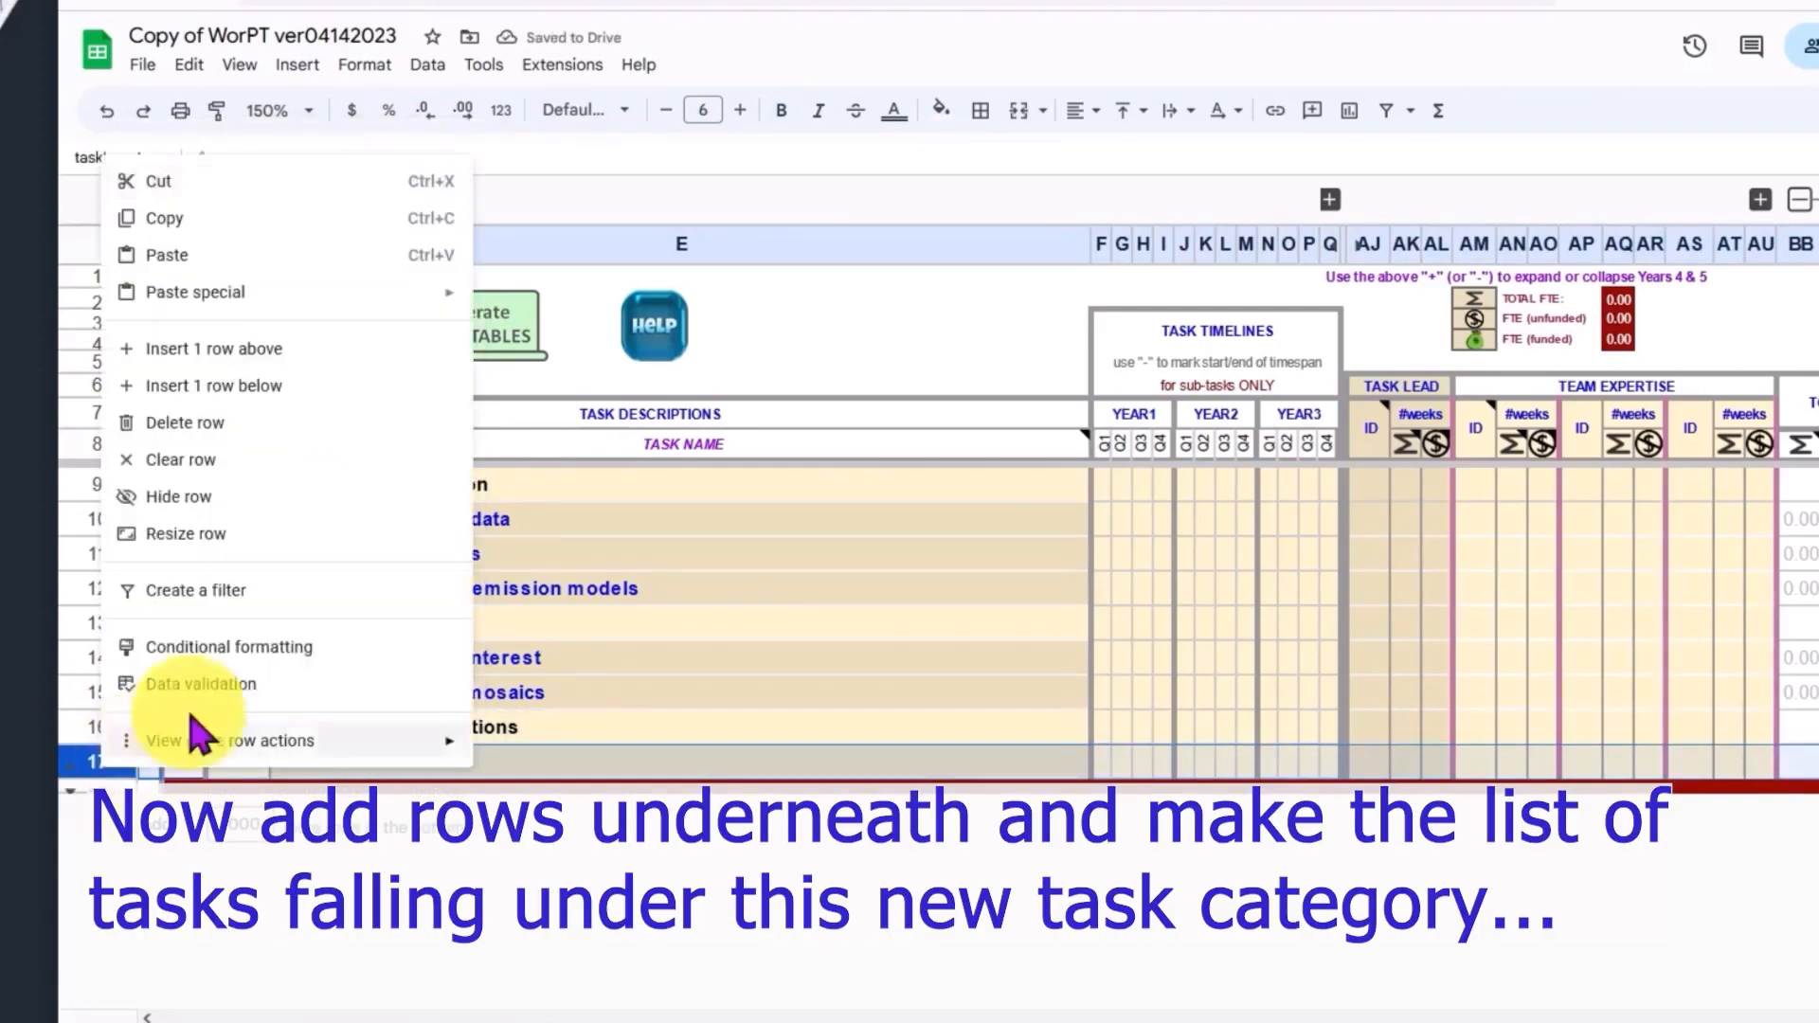
pyautogui.click(295, 388)
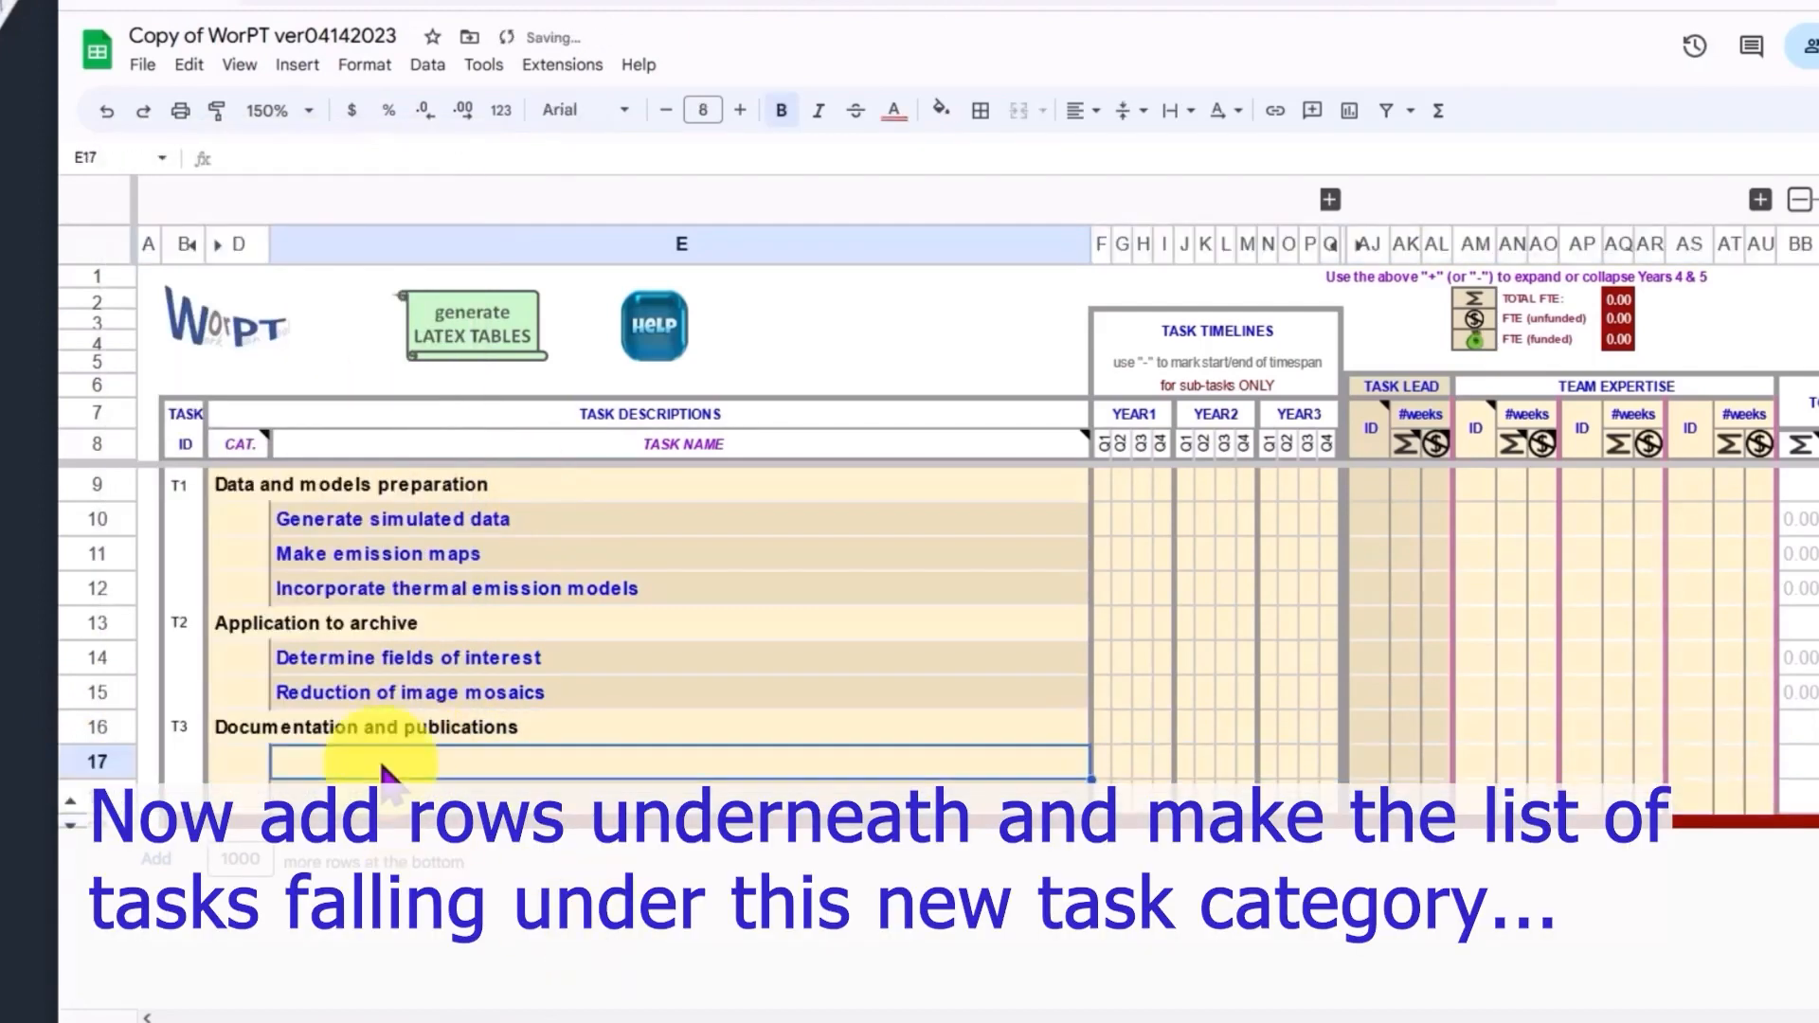
# Step: Enter the sub-task 'Code documentation and user system verification' under the new category
pyautogui.click(328, 758)
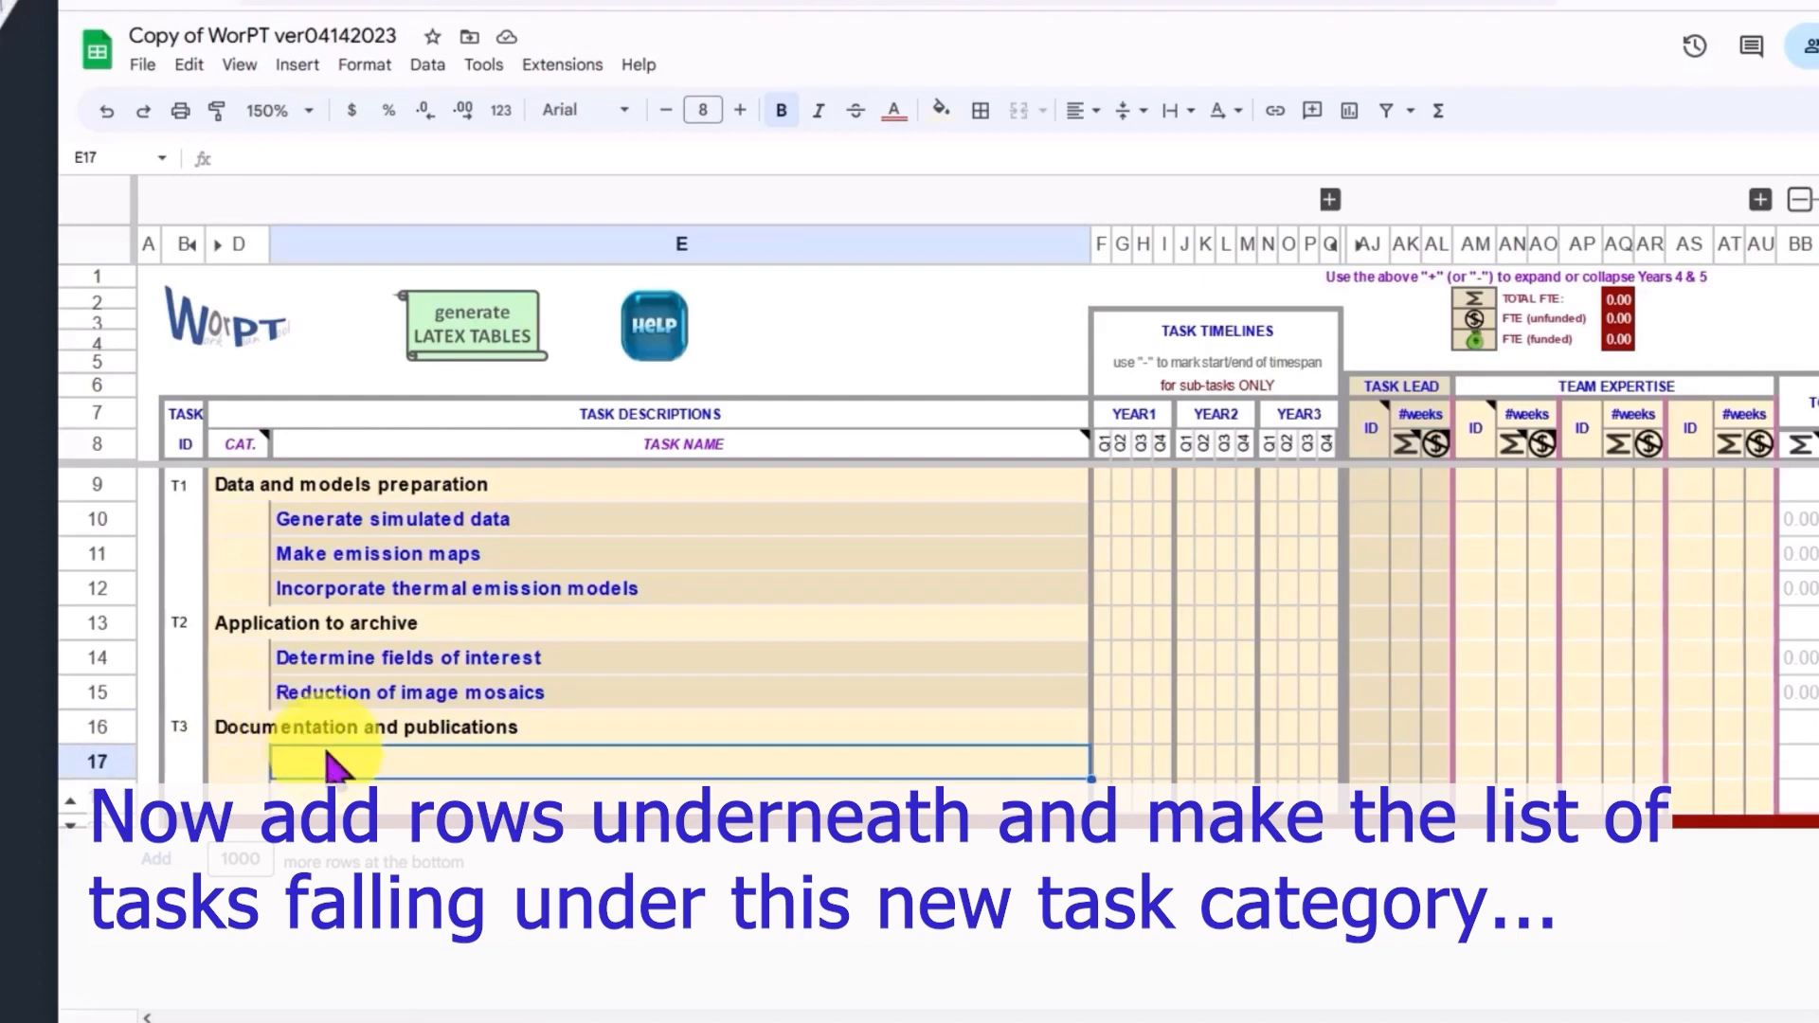
pyautogui.write('Code documentation')
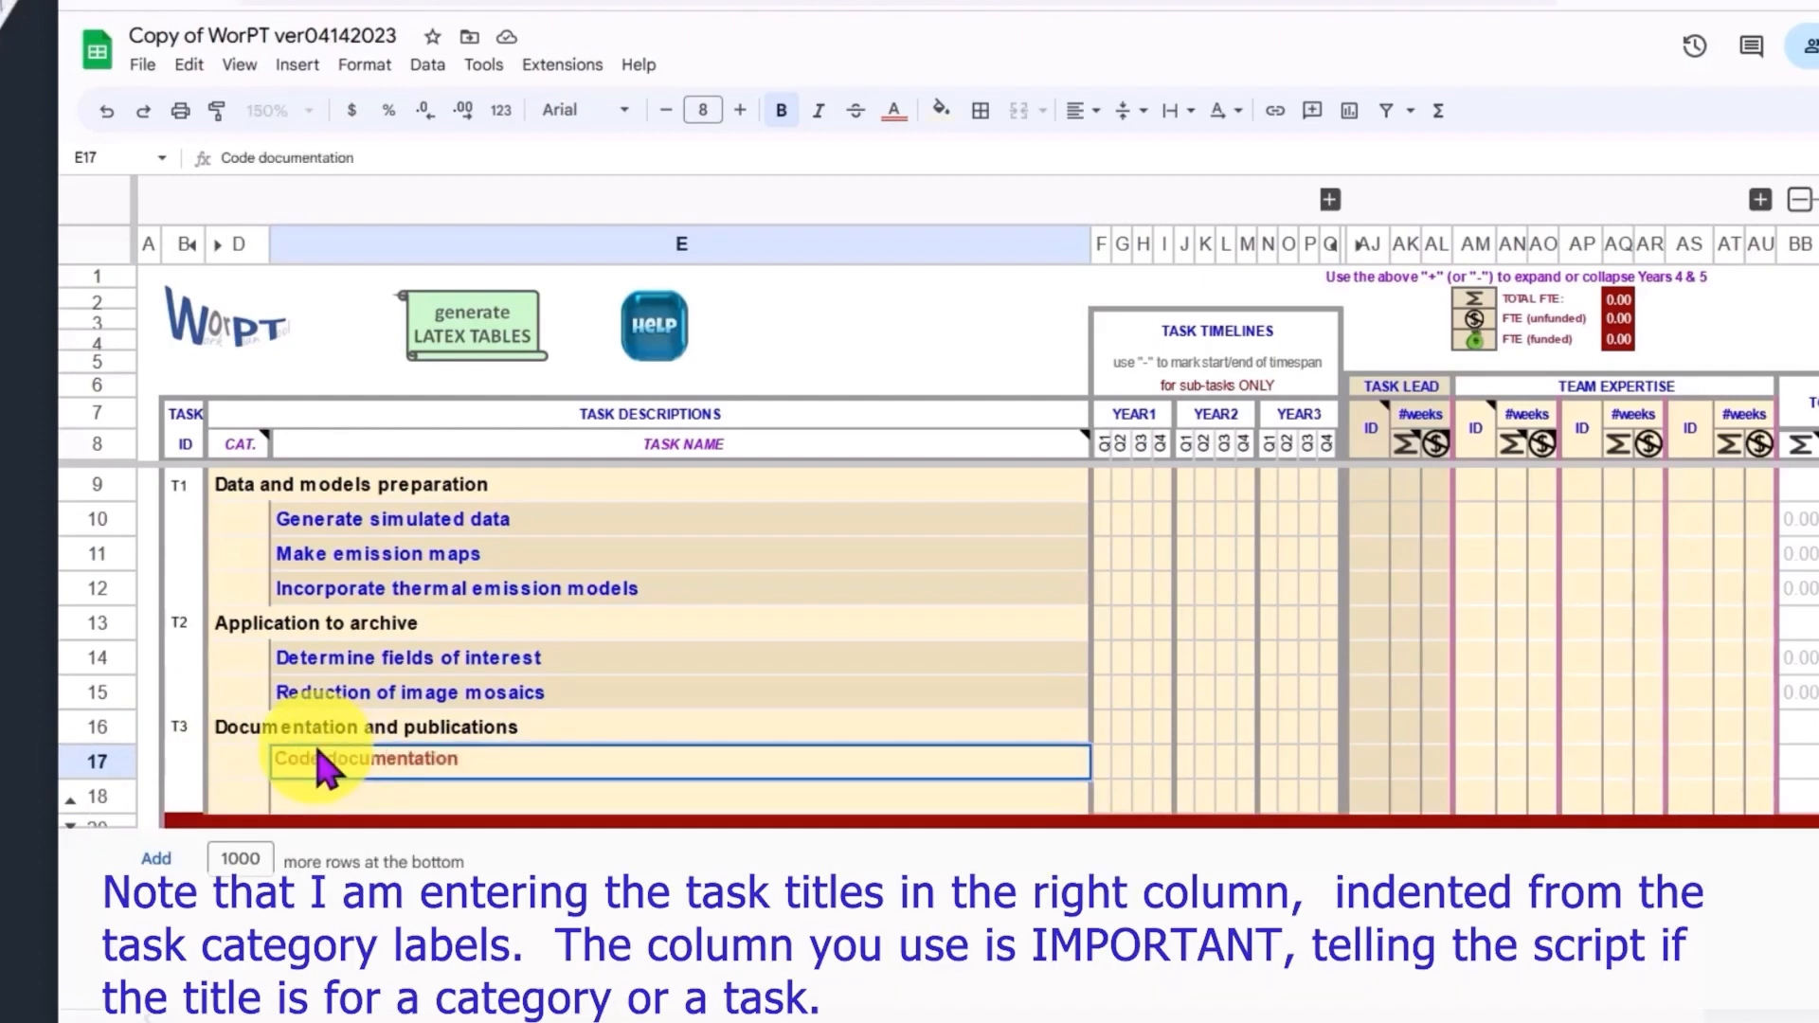
pyautogui.write(' and user system verification')
pyautogui.press('Return')
# Step: Add sub-tasks 'Pub 1: pipeline and improved images' and 'Pub 2: galaxy identification' below it
pyautogui.write('Pub 1: ')
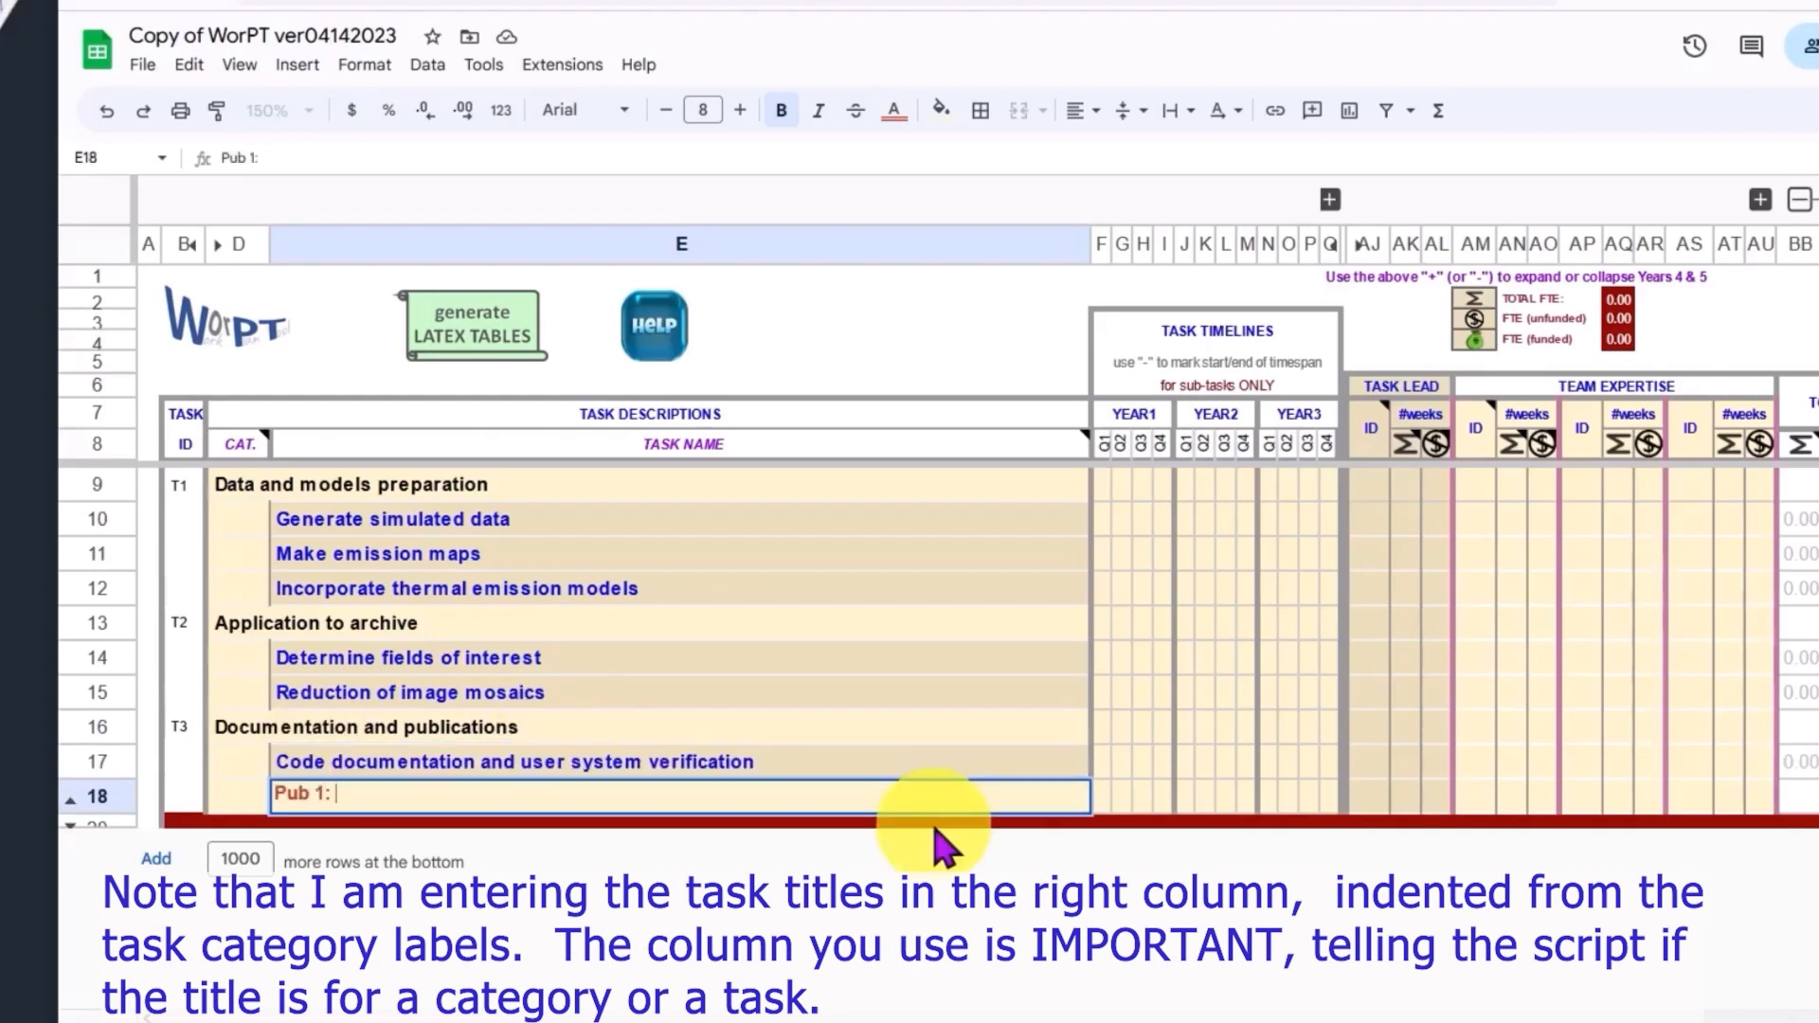
pyautogui.write('pipeline and improved images')
pyautogui.press('Return')
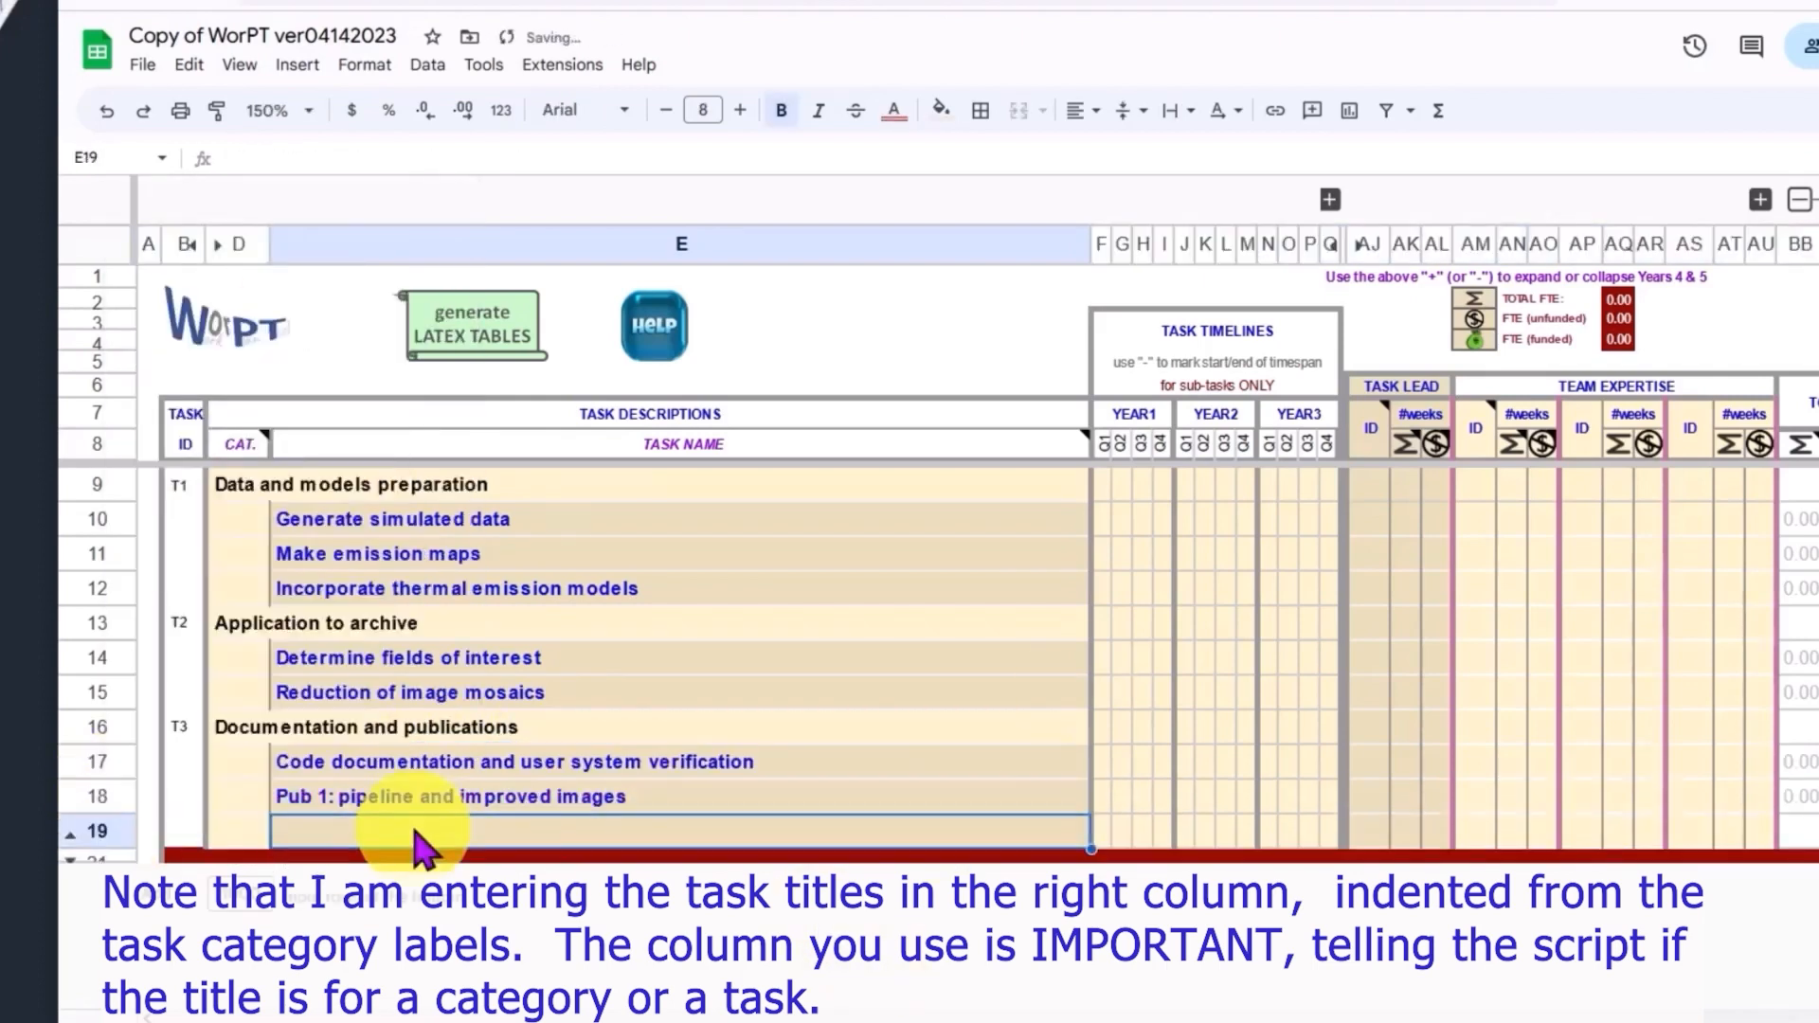
pyautogui.write('Pub 2: galaxy identification')
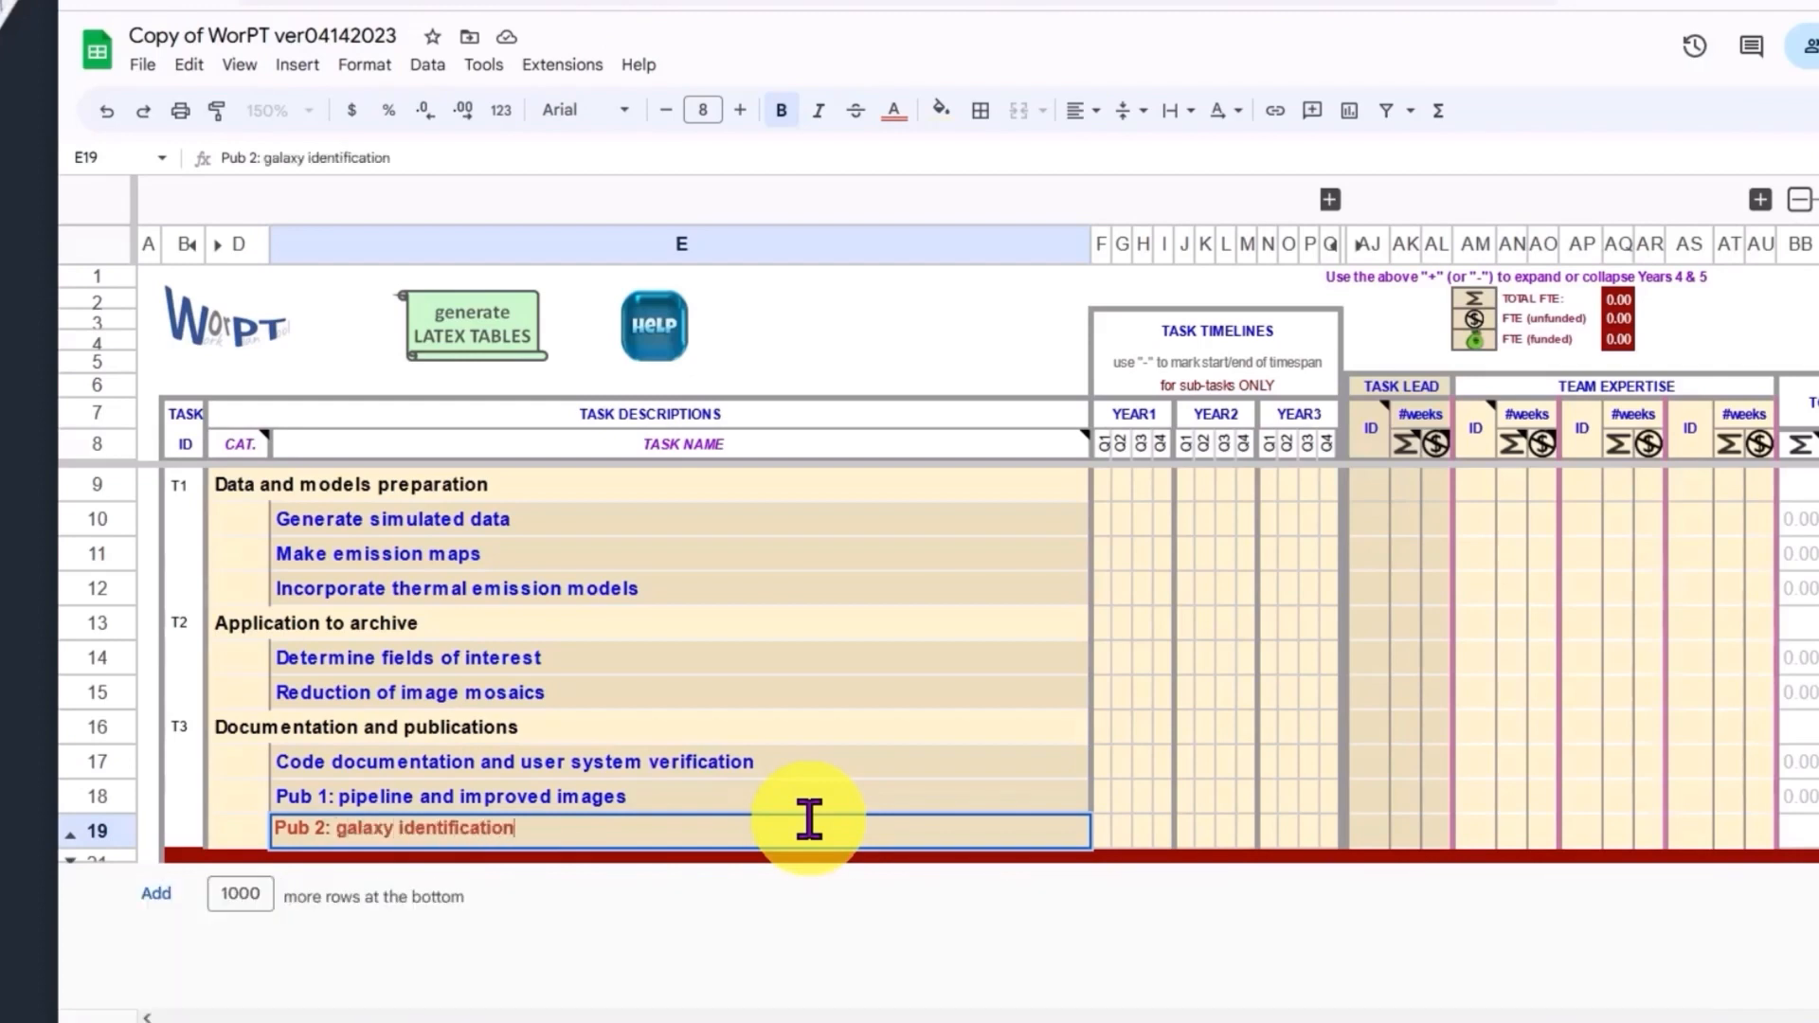
pyautogui.press('Return')
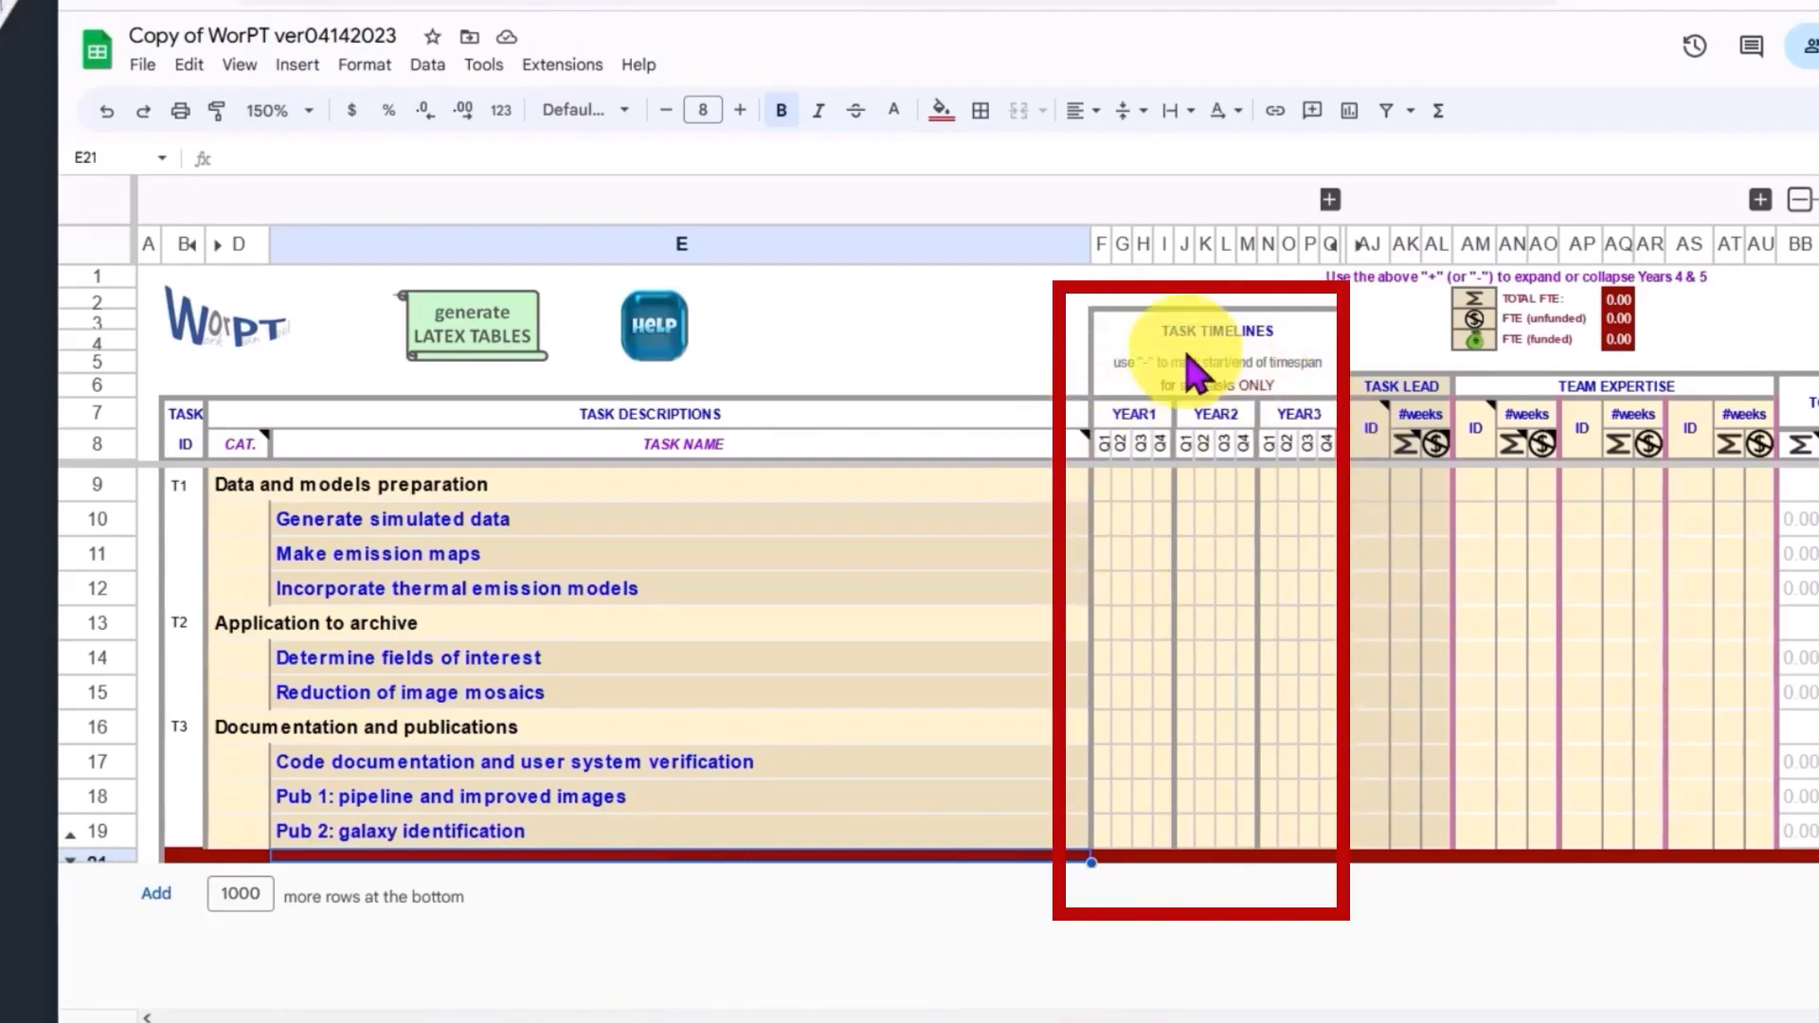
# Step: Narrow the task description column and briefly expand the Years 4 and 5 timeline columns
pyautogui.moveTo(1092, 251); pyautogui.dragTo(773, 244)
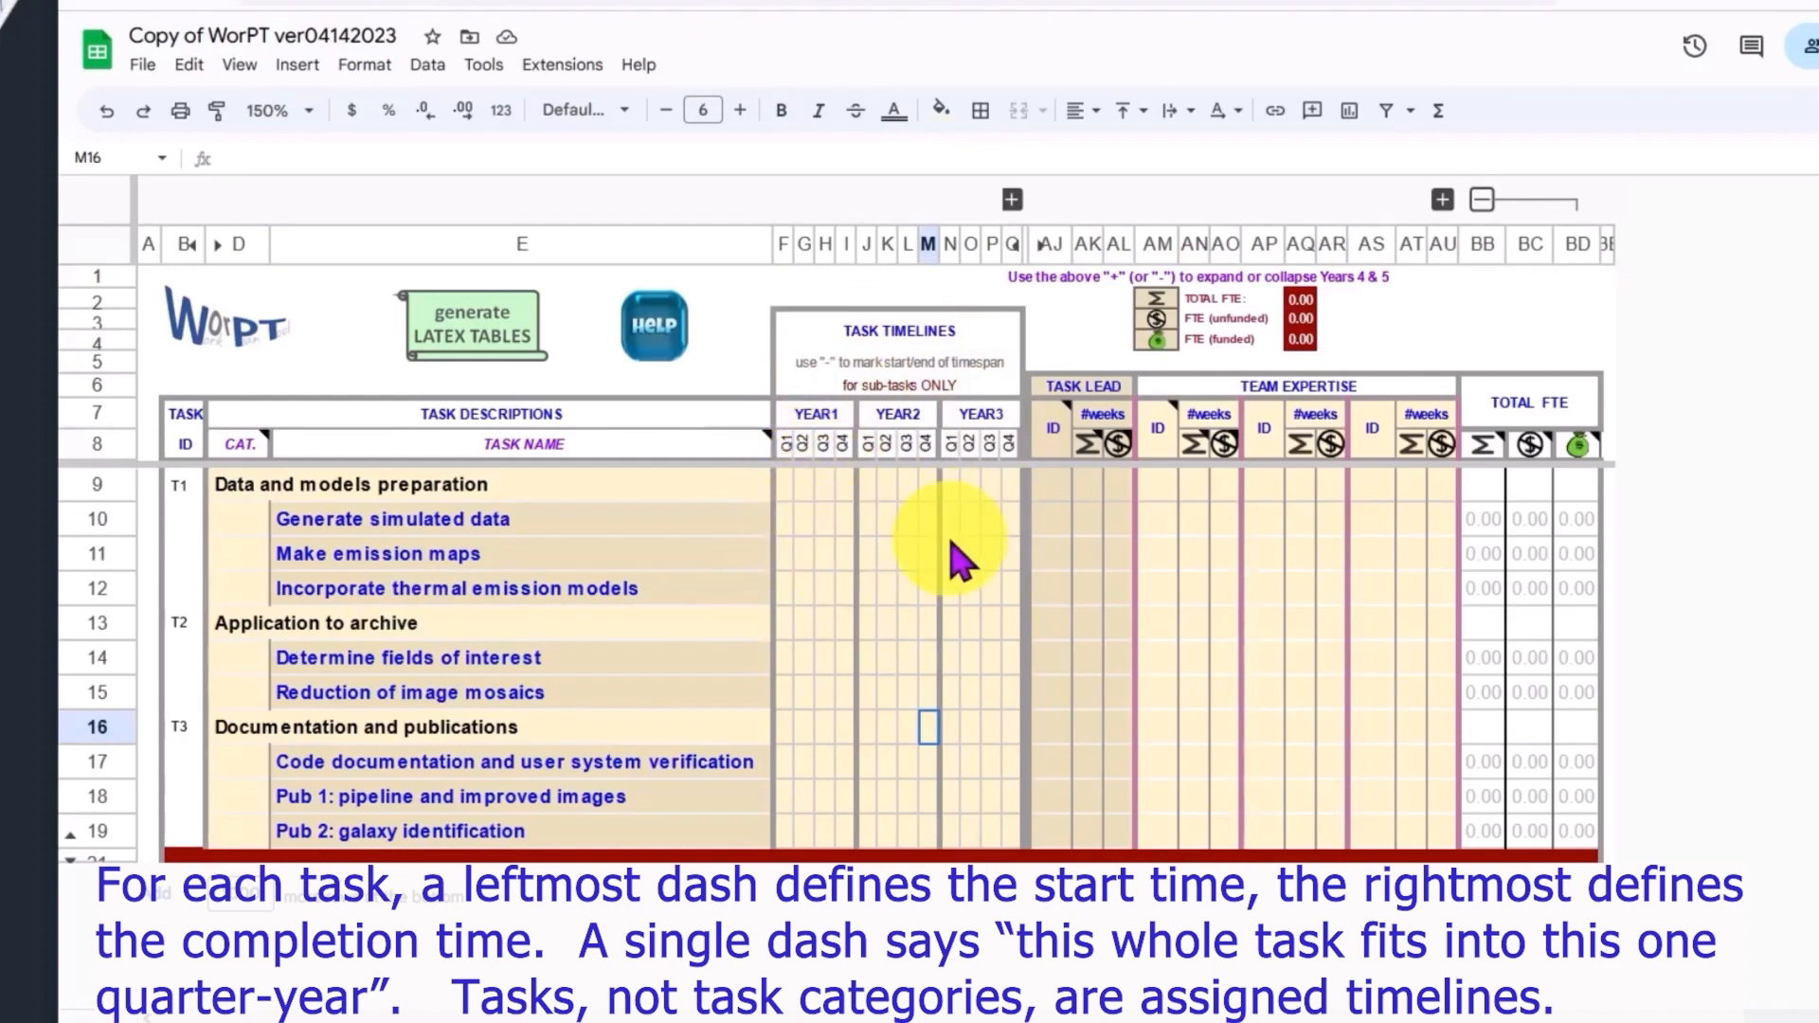
pyautogui.click(1011, 199)
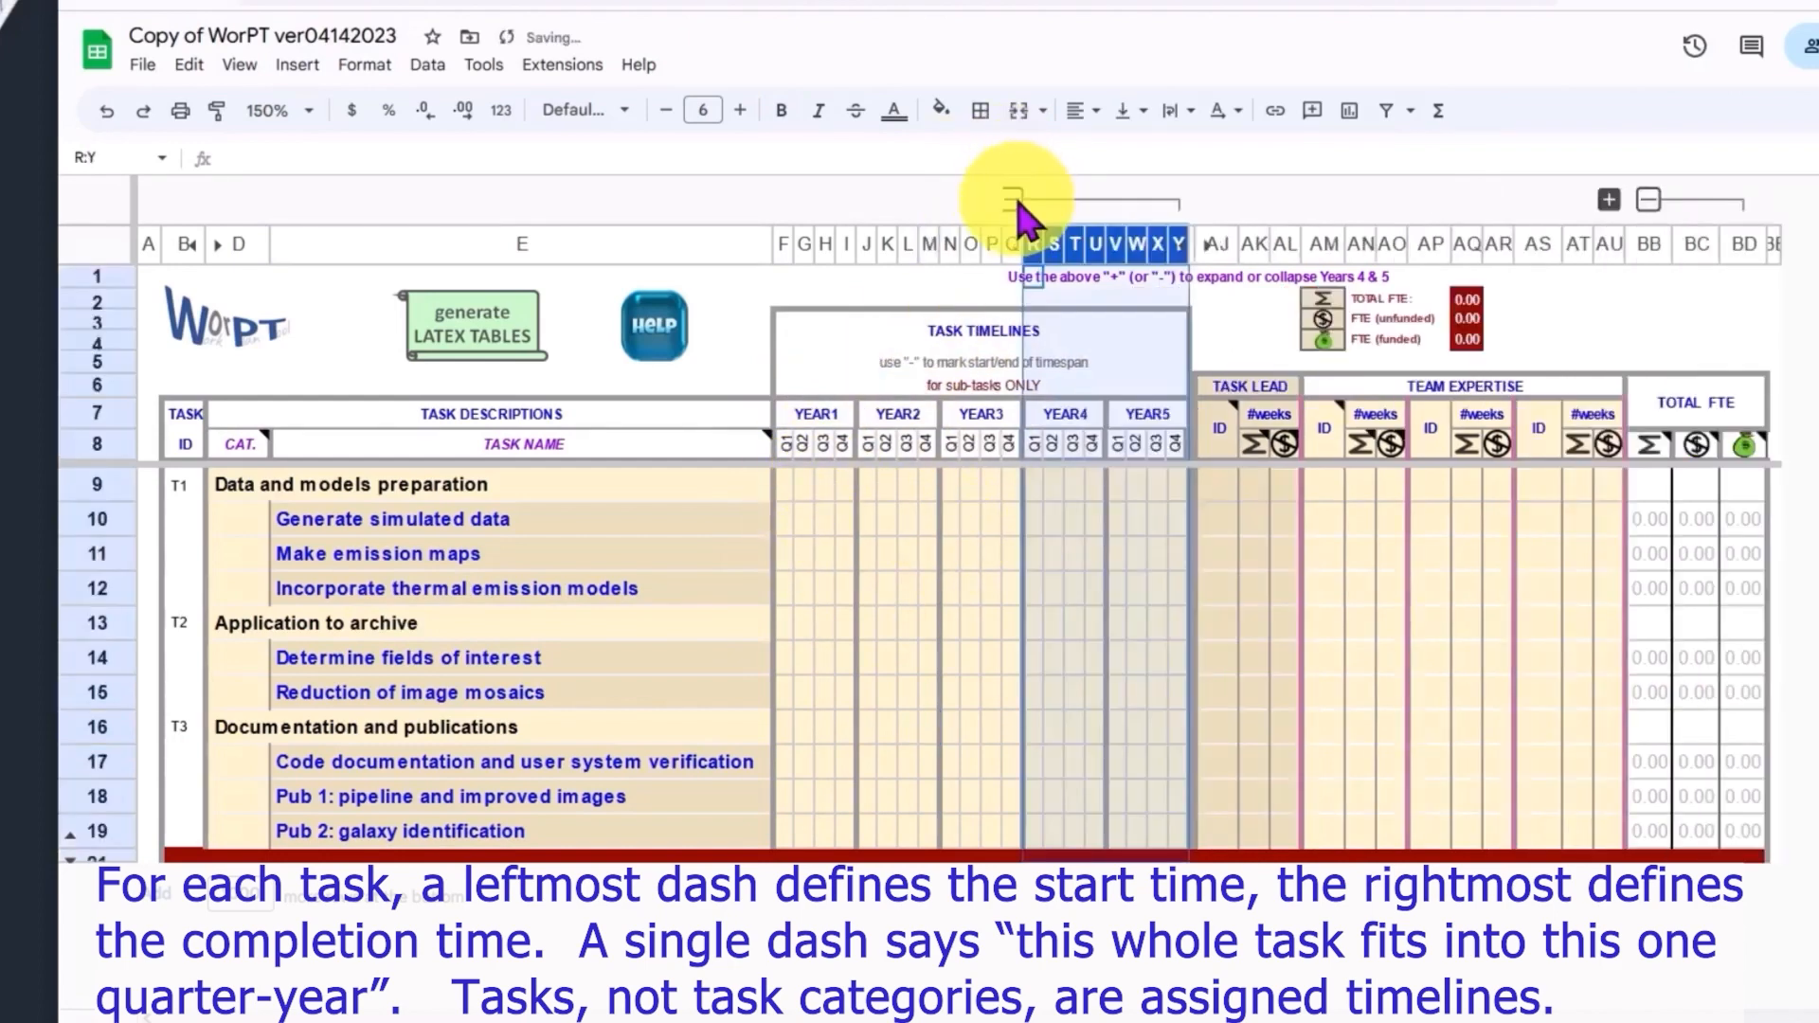
pyautogui.click(1033, 623)
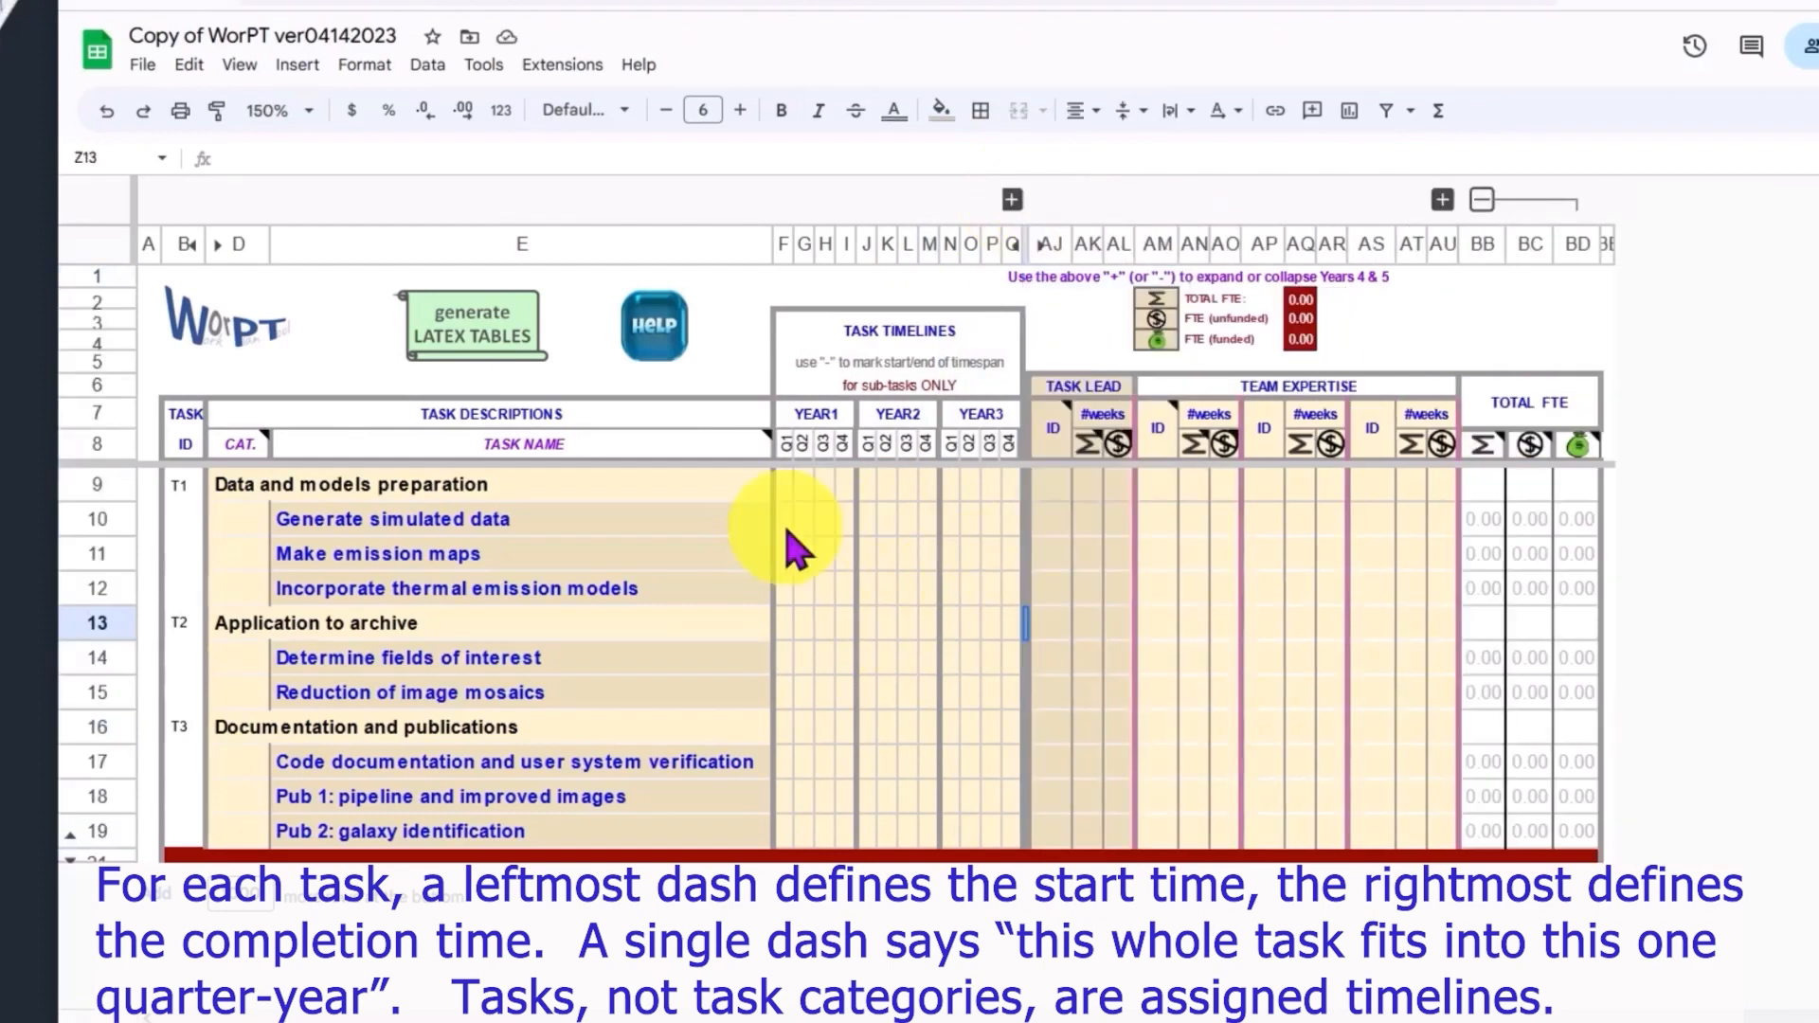
# Step: Mark the 'Generate simulated data' timeline with dashes from Year 1 Q1 to Q2
pyautogui.click(787, 530)
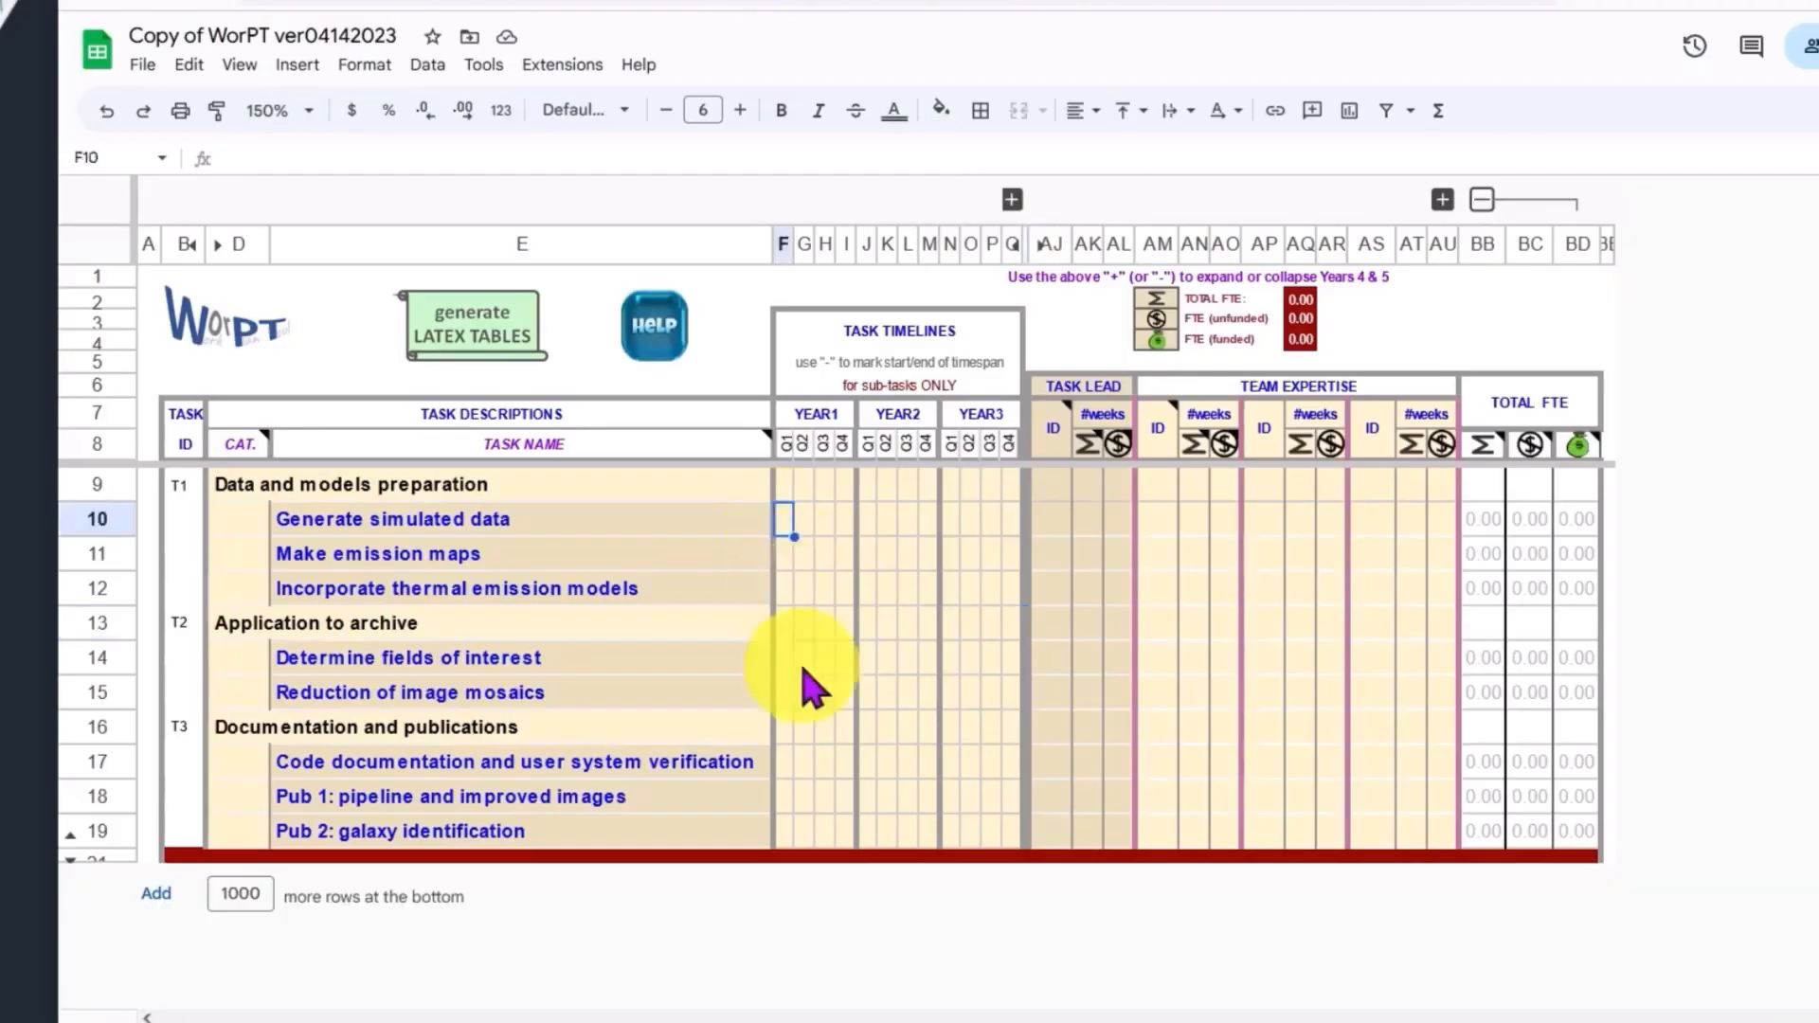
pyautogui.write('-')
pyautogui.press('Tab')
pyautogui.write('-')
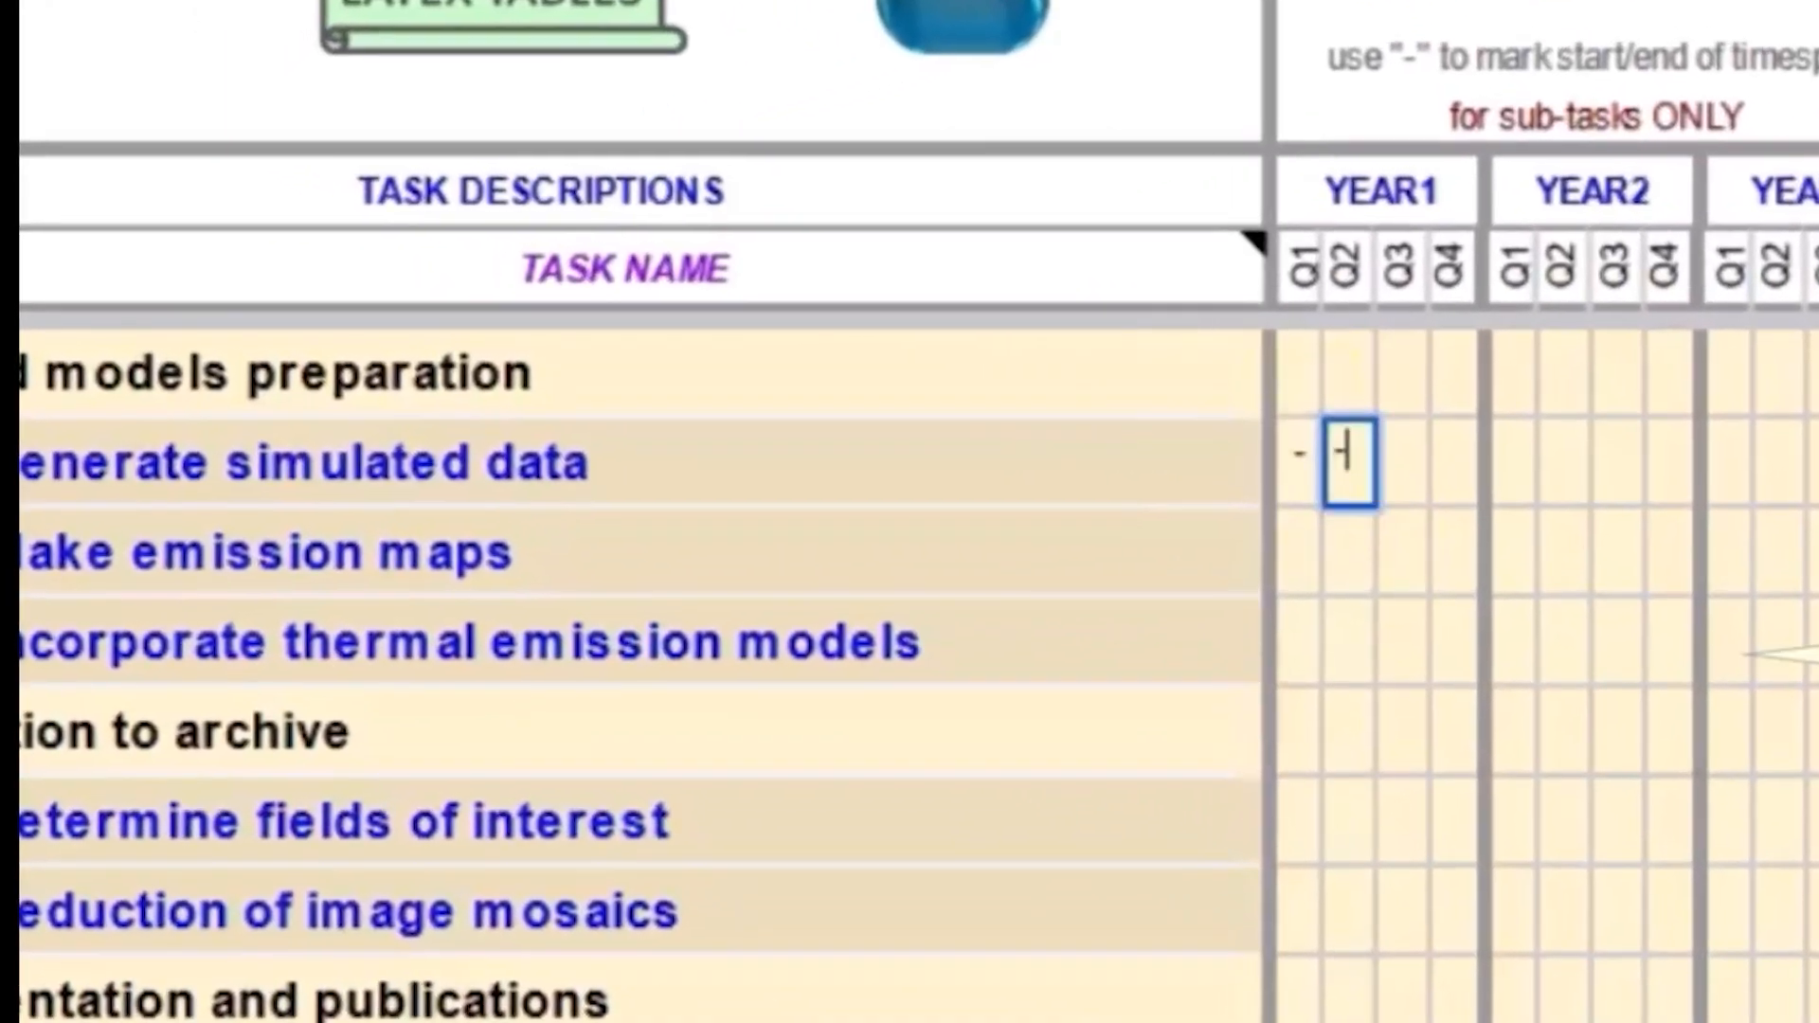
pyautogui.press('Return')
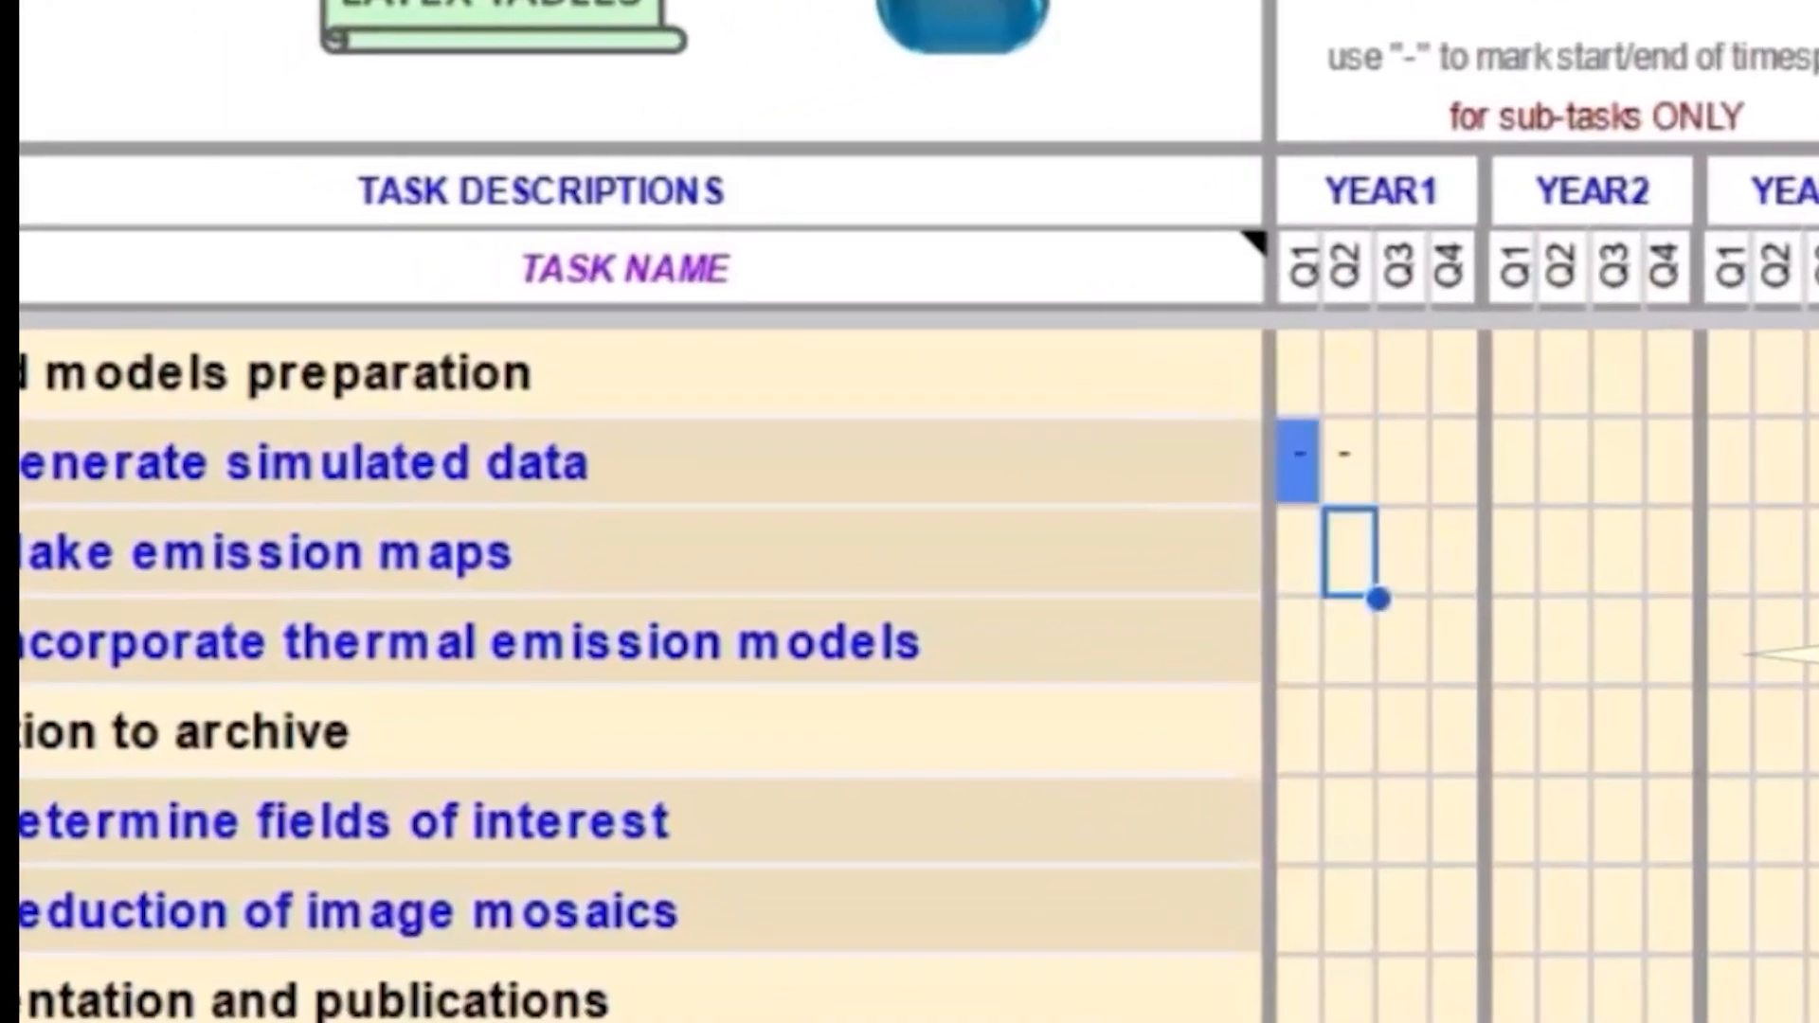
# Step: Mark the 'Make emission maps' timeline with dashes from Year 1 Q1 to Q3
pyautogui.press('Left')
pyautogui.write('-')
pyautogui.press('Tab')
pyautogui.press('Tab')
pyautogui.write('-')
pyautogui.press('Return')
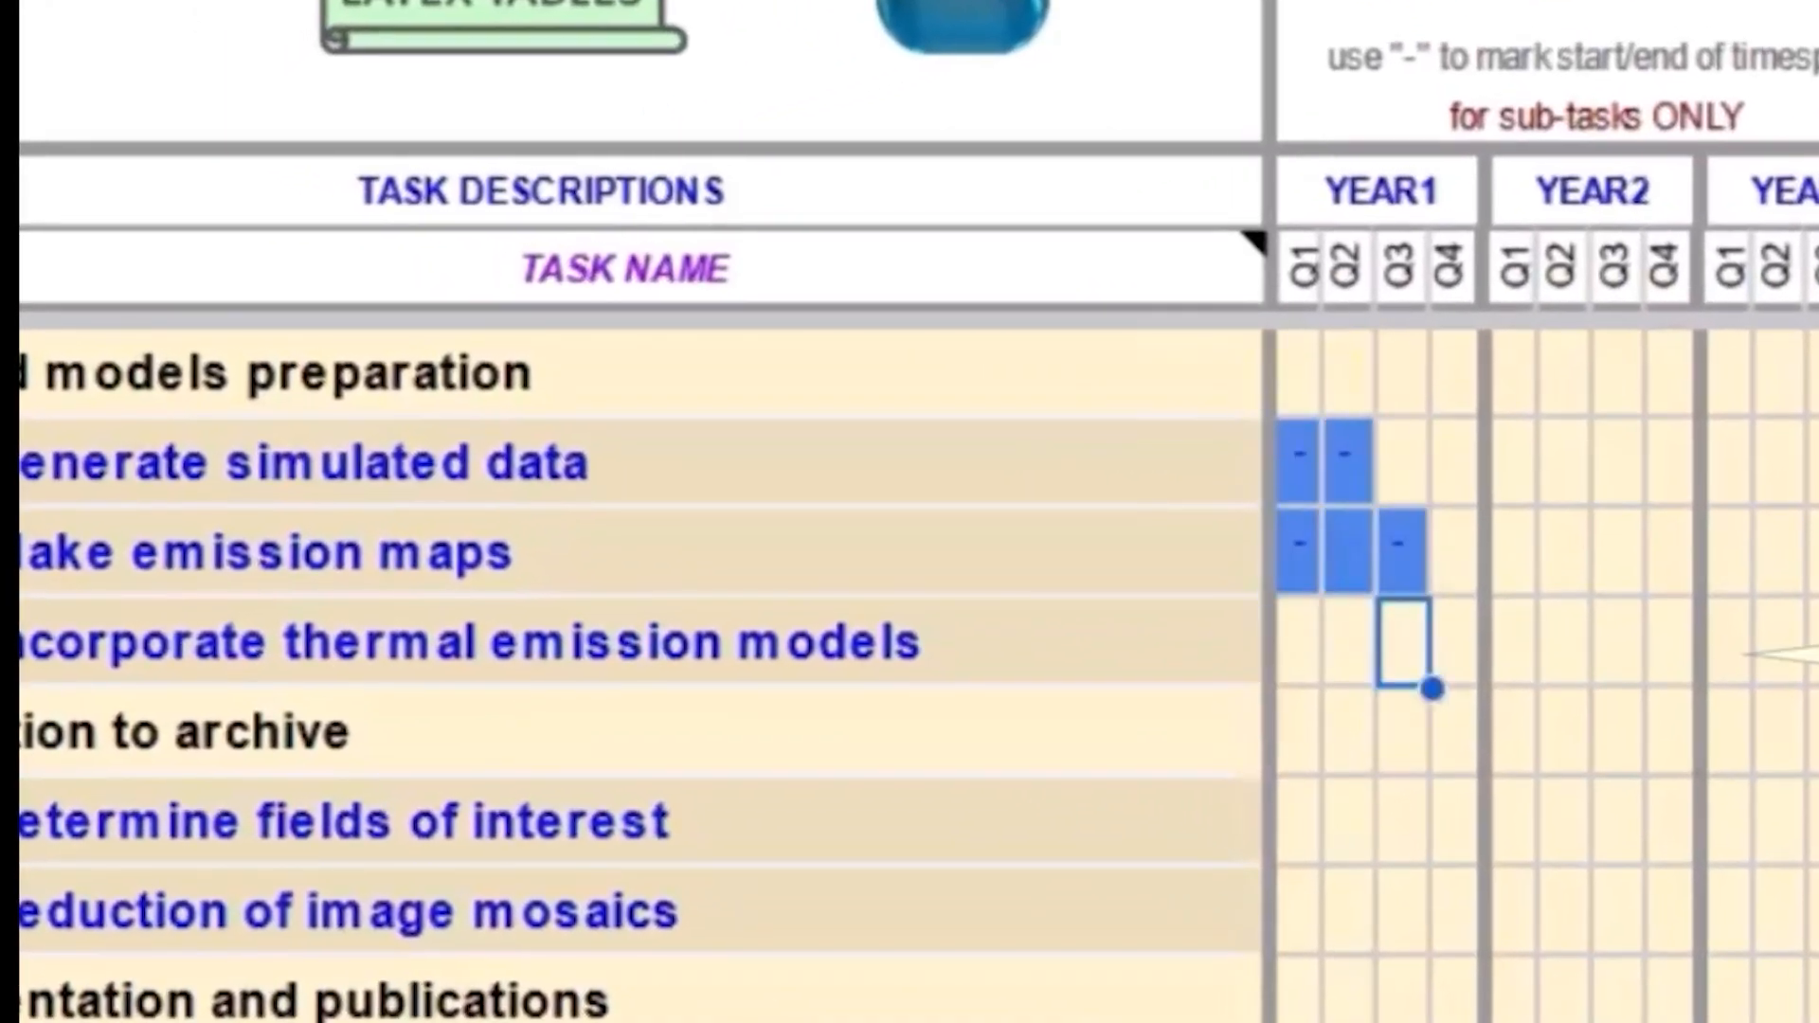
# Step: Mark 'Incorporate thermal emission models' with a single dash in Year 1 Q3
pyautogui.press('Left')
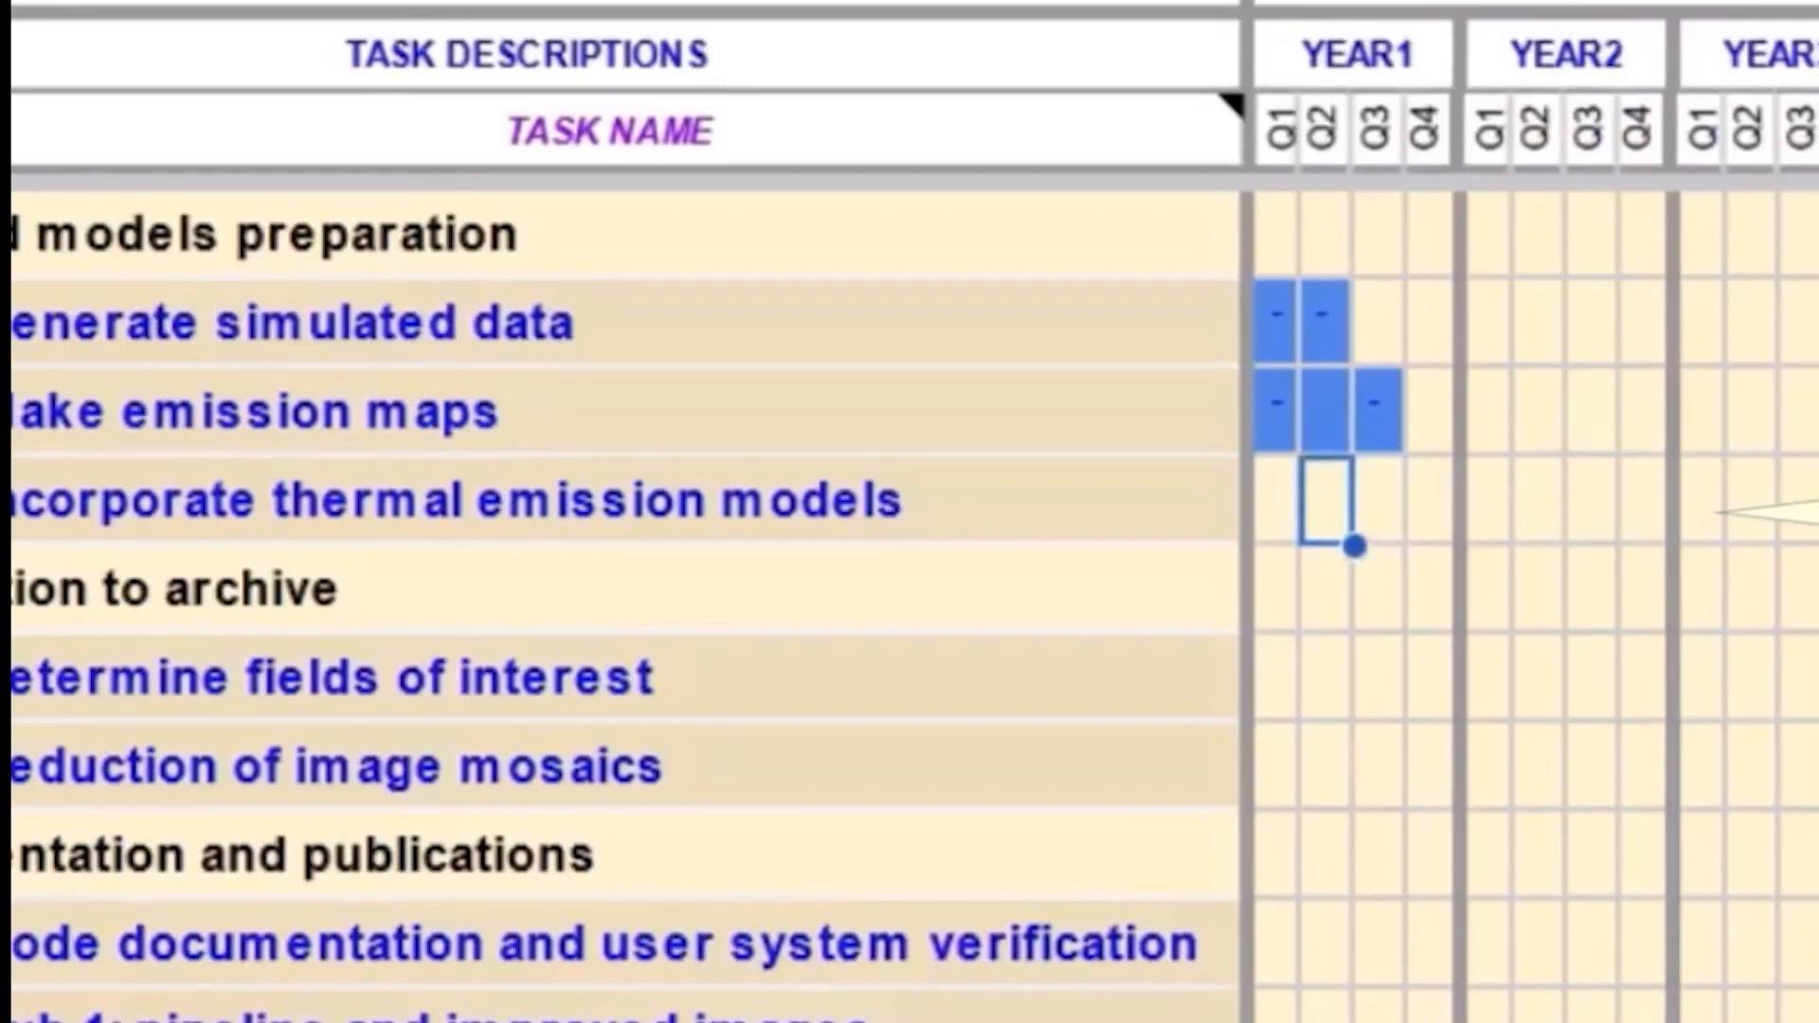
pyautogui.press('Right')
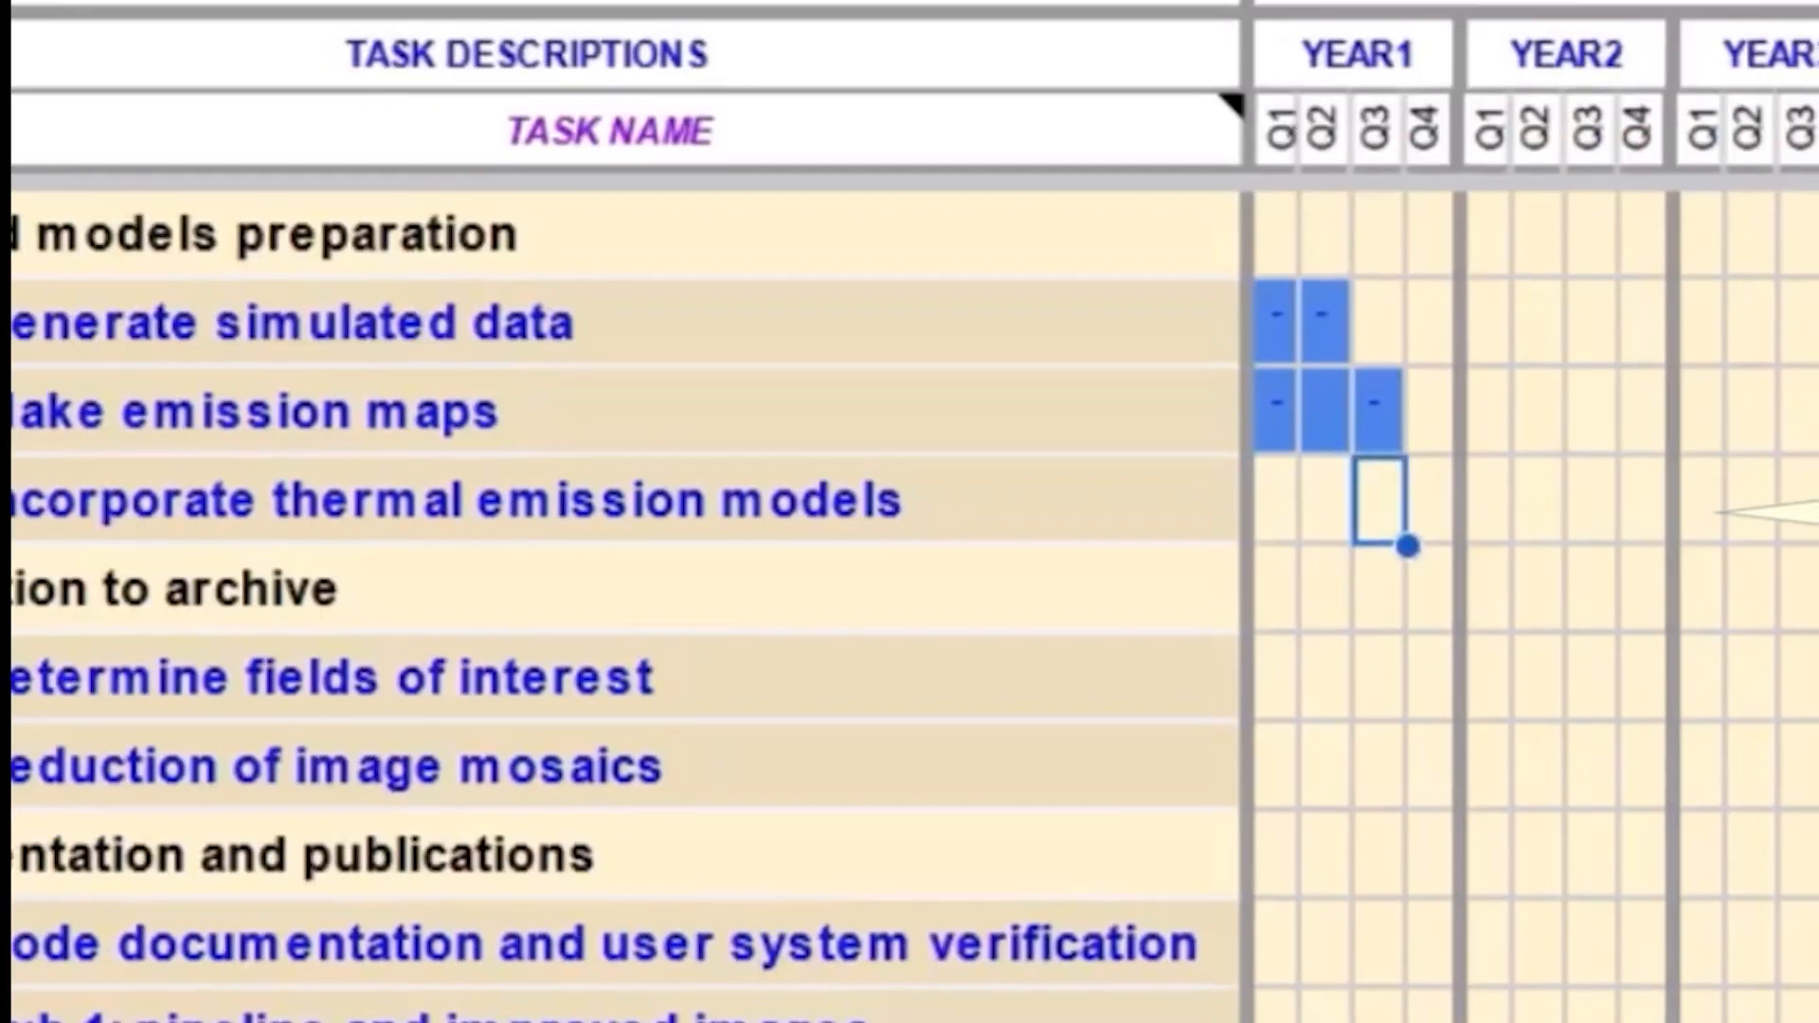
pyautogui.write('-')
pyautogui.press('Return')
# Step: Mark the 'Determine fields of interest' timeline with dashes from Year 1 Q3 to Year 2 Q1
pyautogui.press('Down')
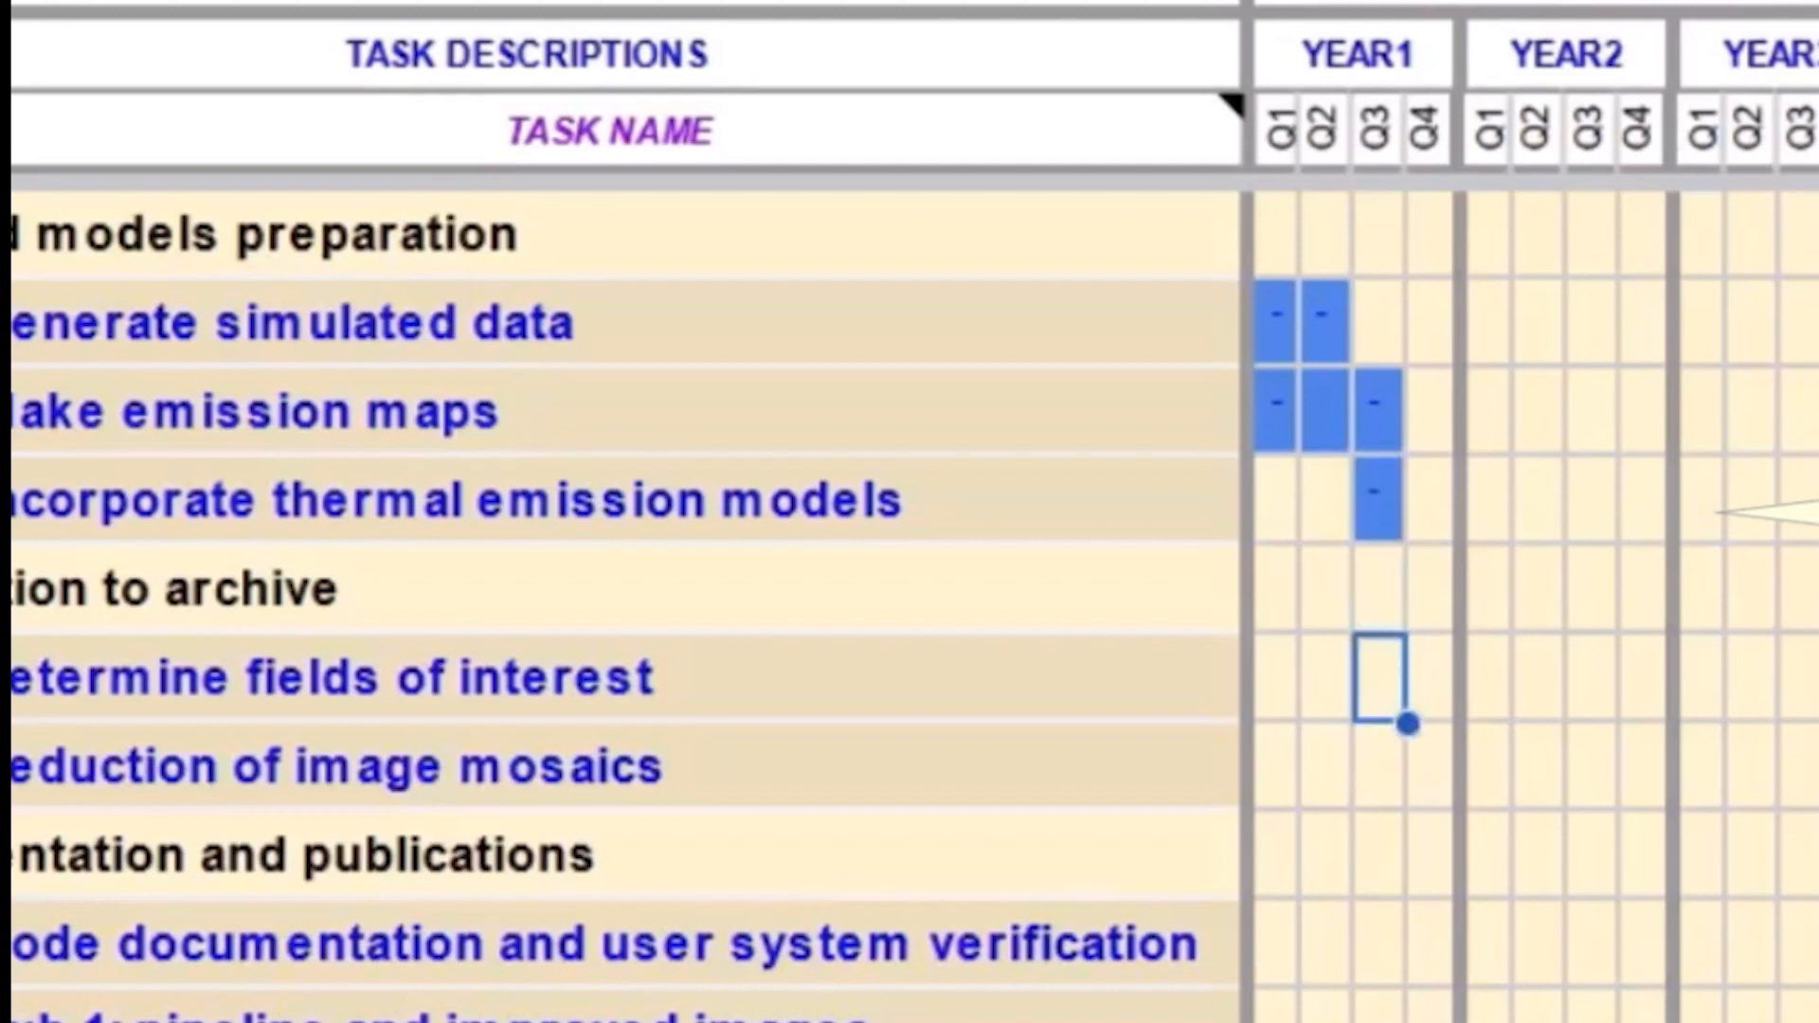
pyautogui.write('-')
pyautogui.press('Right')
pyautogui.press('Right')
pyautogui.write('-')
pyautogui.press('Return')
pyautogui.press('Left')
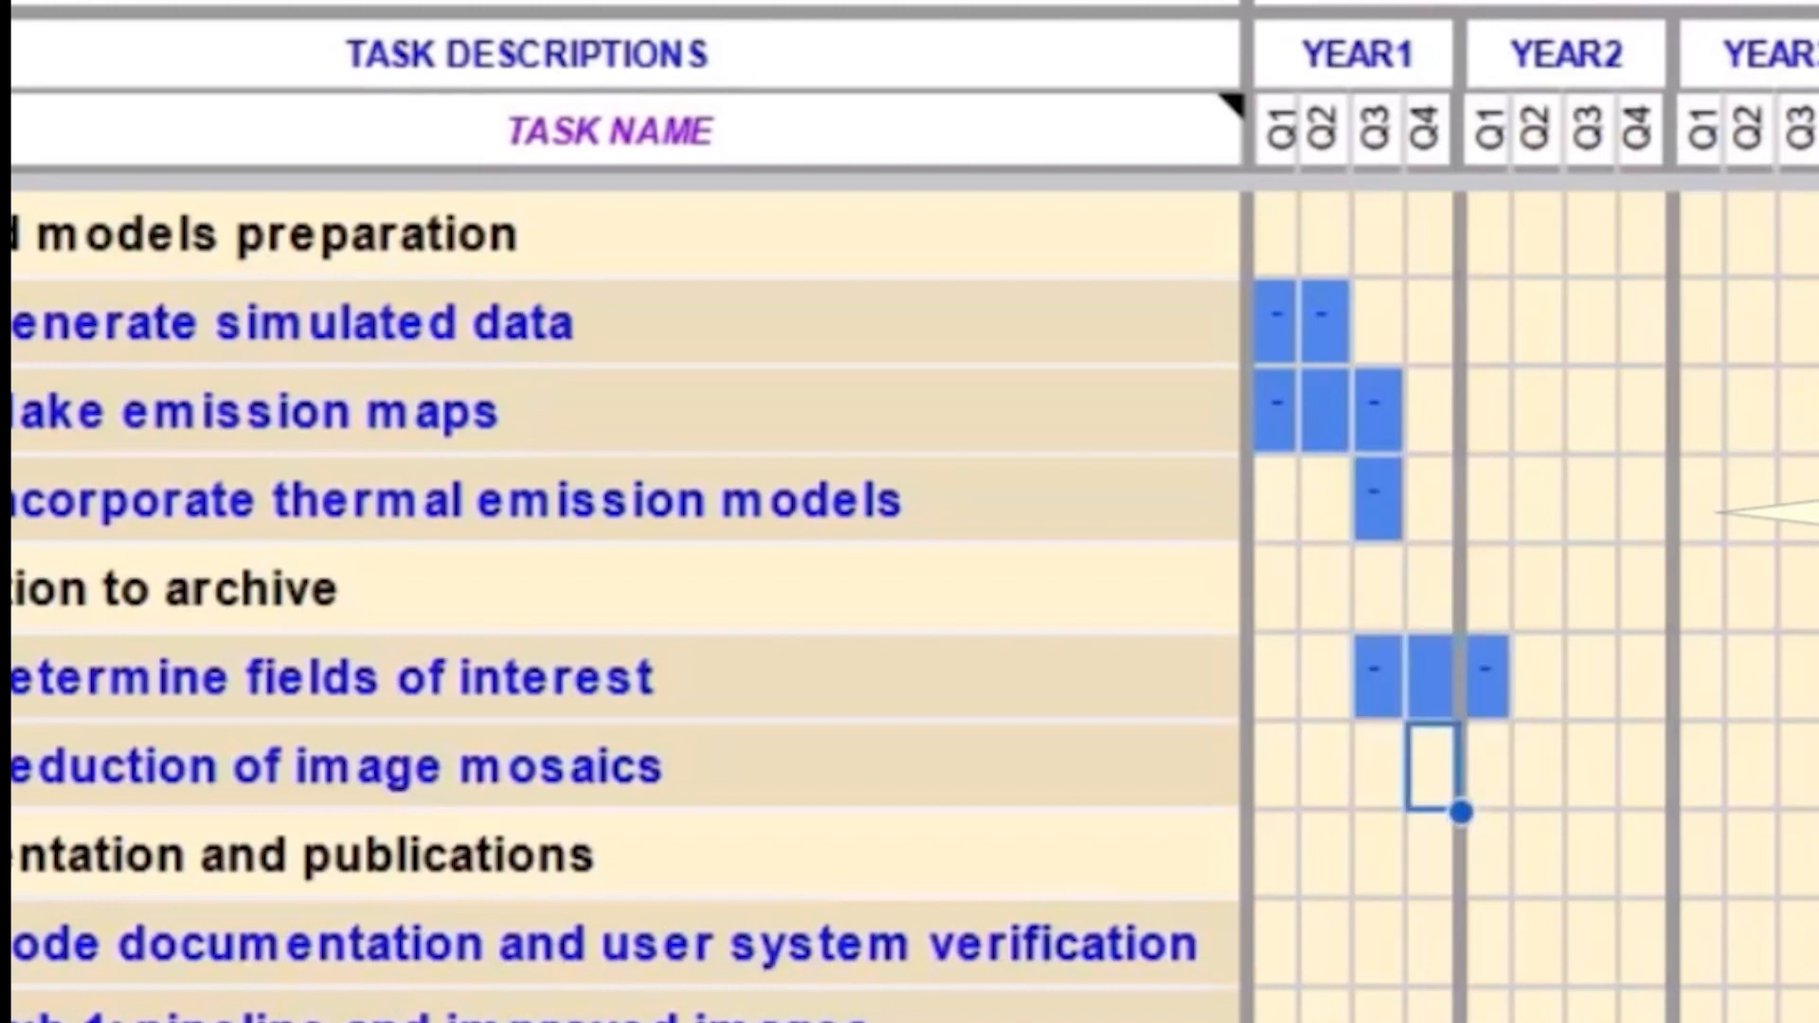
# Step: Mark the 'Reduction of image mosaics' timeline with dashes from Year 2 Q1 to Q3
pyautogui.press('Right')
pyautogui.write('-')
pyautogui.press('Right')
pyautogui.press('Right')
pyautogui.write('-')
pyautogui.press('Return')
pyautogui.press('Down')
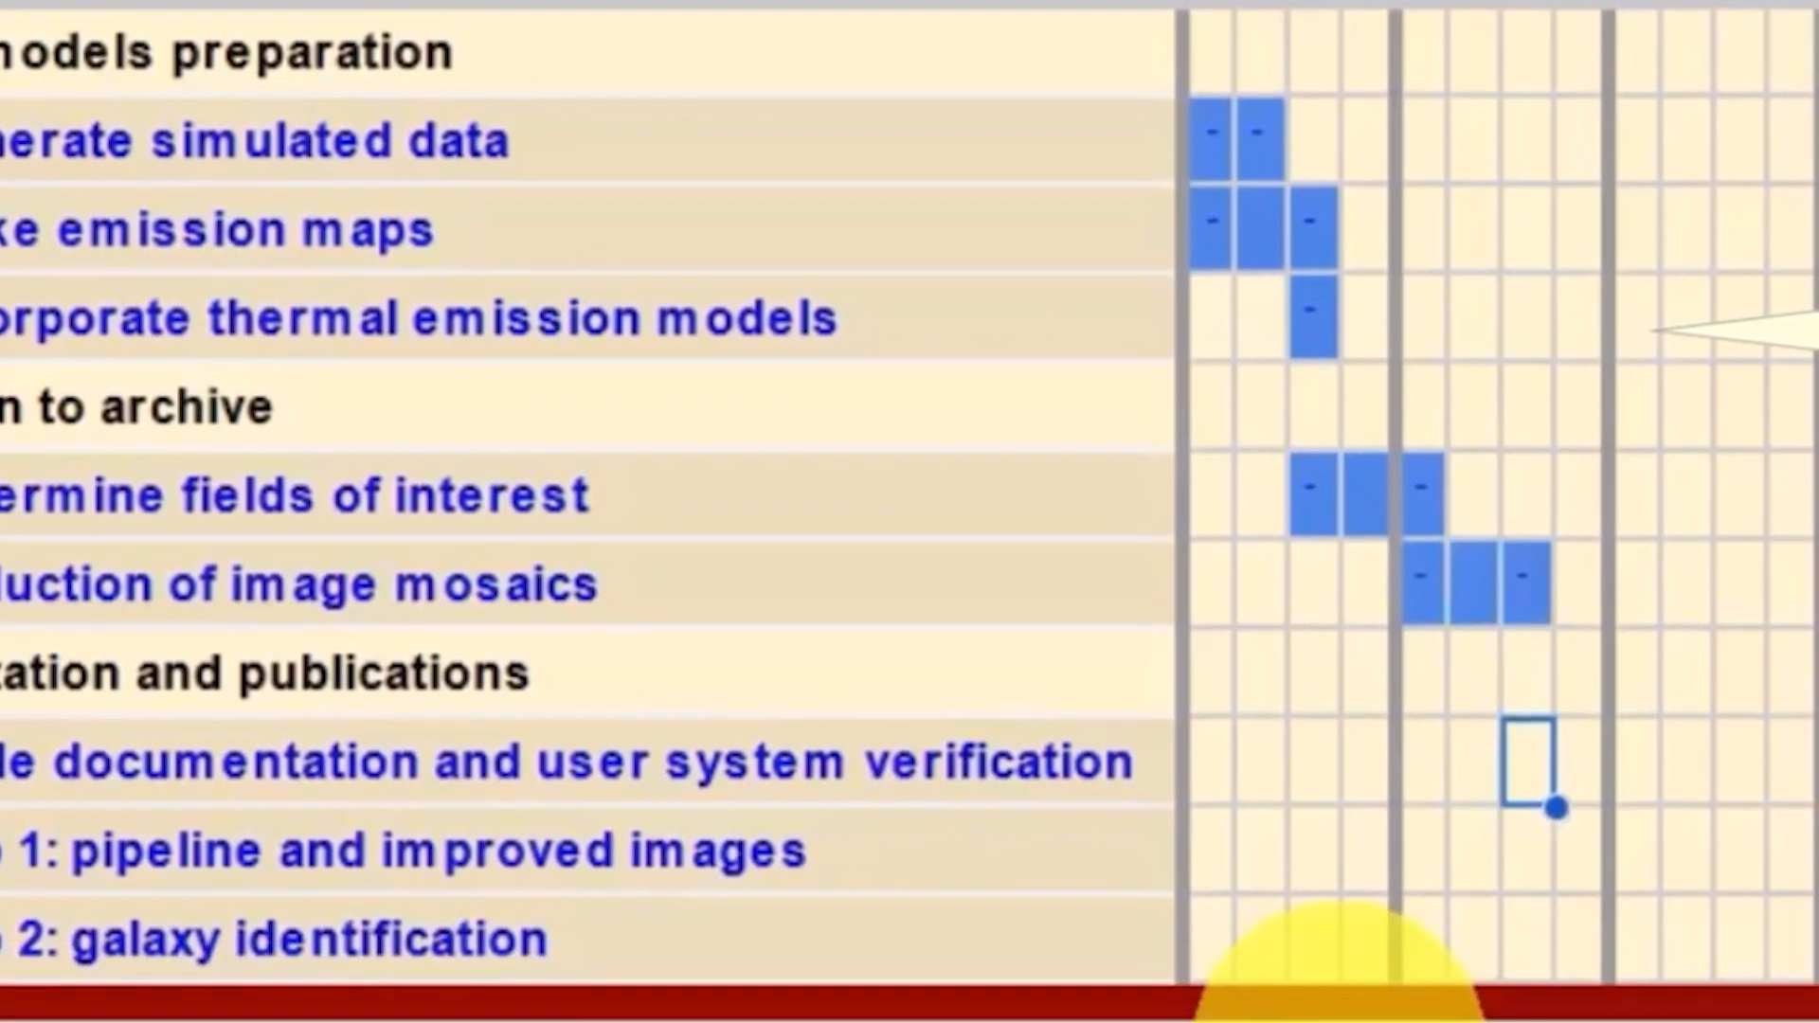
# Step: Mark the 'Code documentation and user system verification' timeline from Year 2 Q2 to Year 3 Q1
pyautogui.press('Left')
pyautogui.write('-')
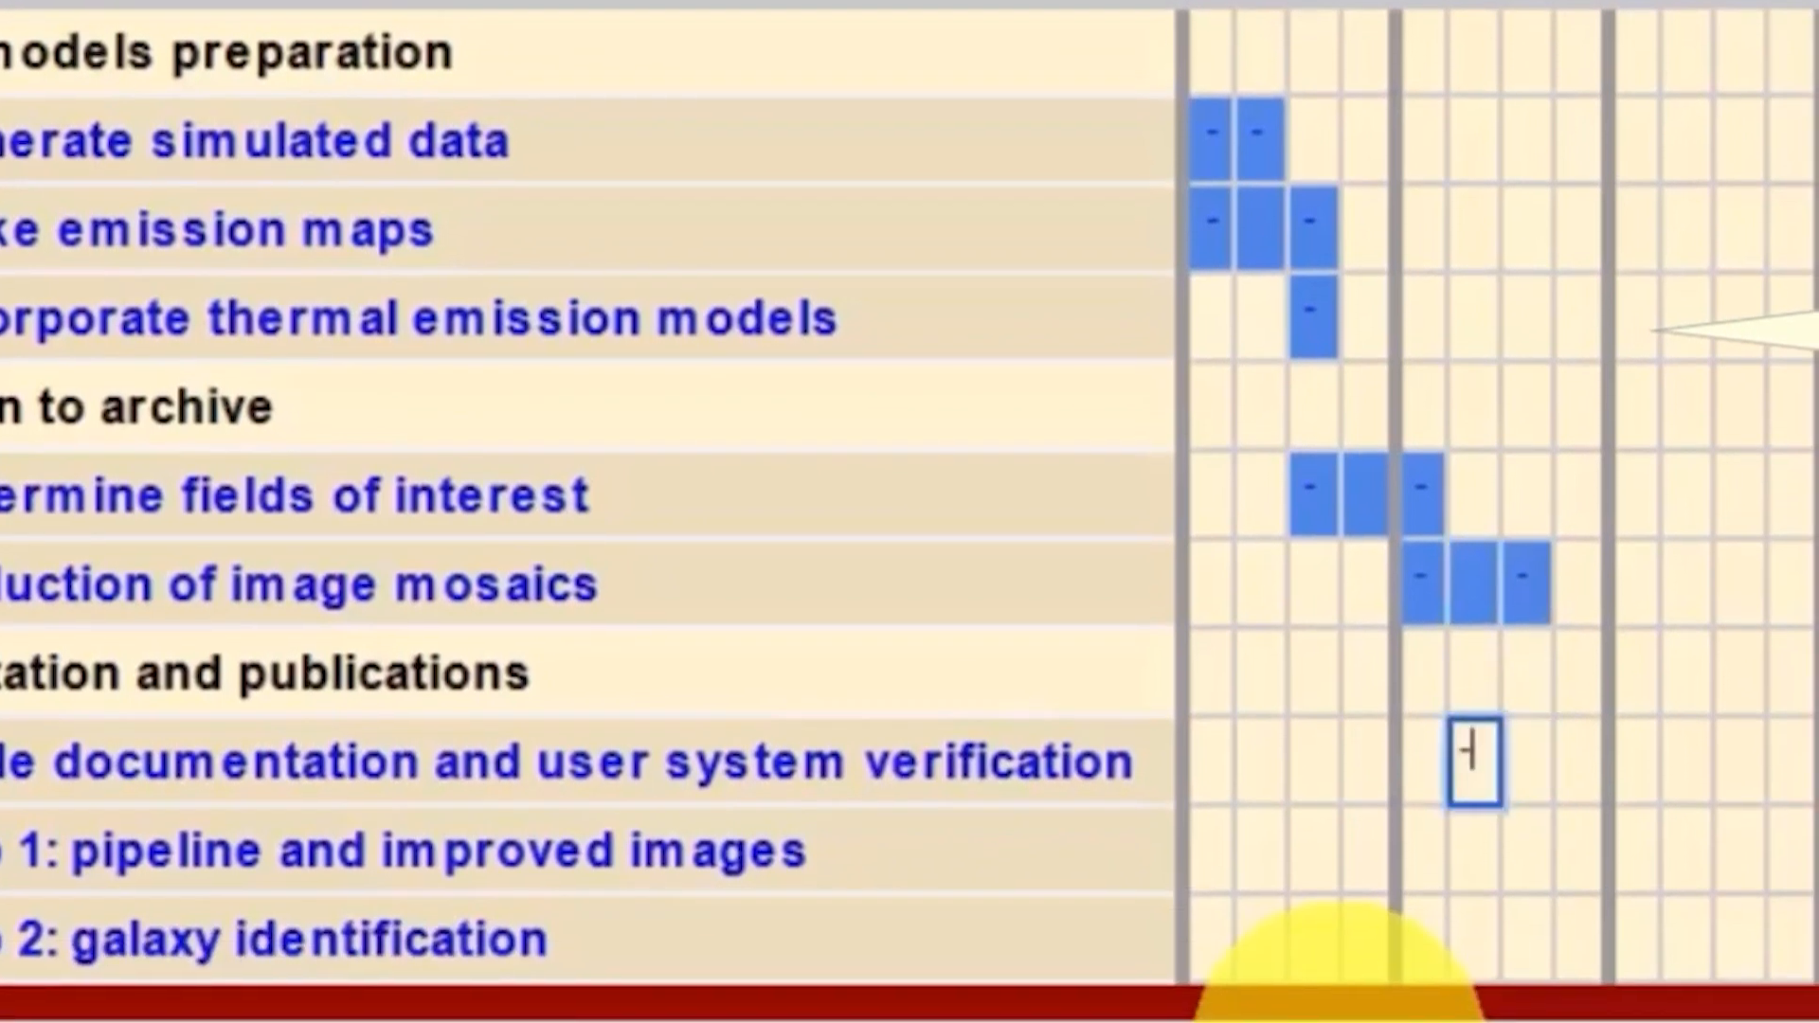
pyautogui.press('Right')
pyautogui.press('Right')
pyautogui.press('Right')
pyautogui.write('-')
pyautogui.press('Return')
pyautogui.press('Left')
# Step: Mark the 'Pub 1: pipeline and improved images' timeline from Year 2 Q4 to Year 3 Q2
pyautogui.press('Left')
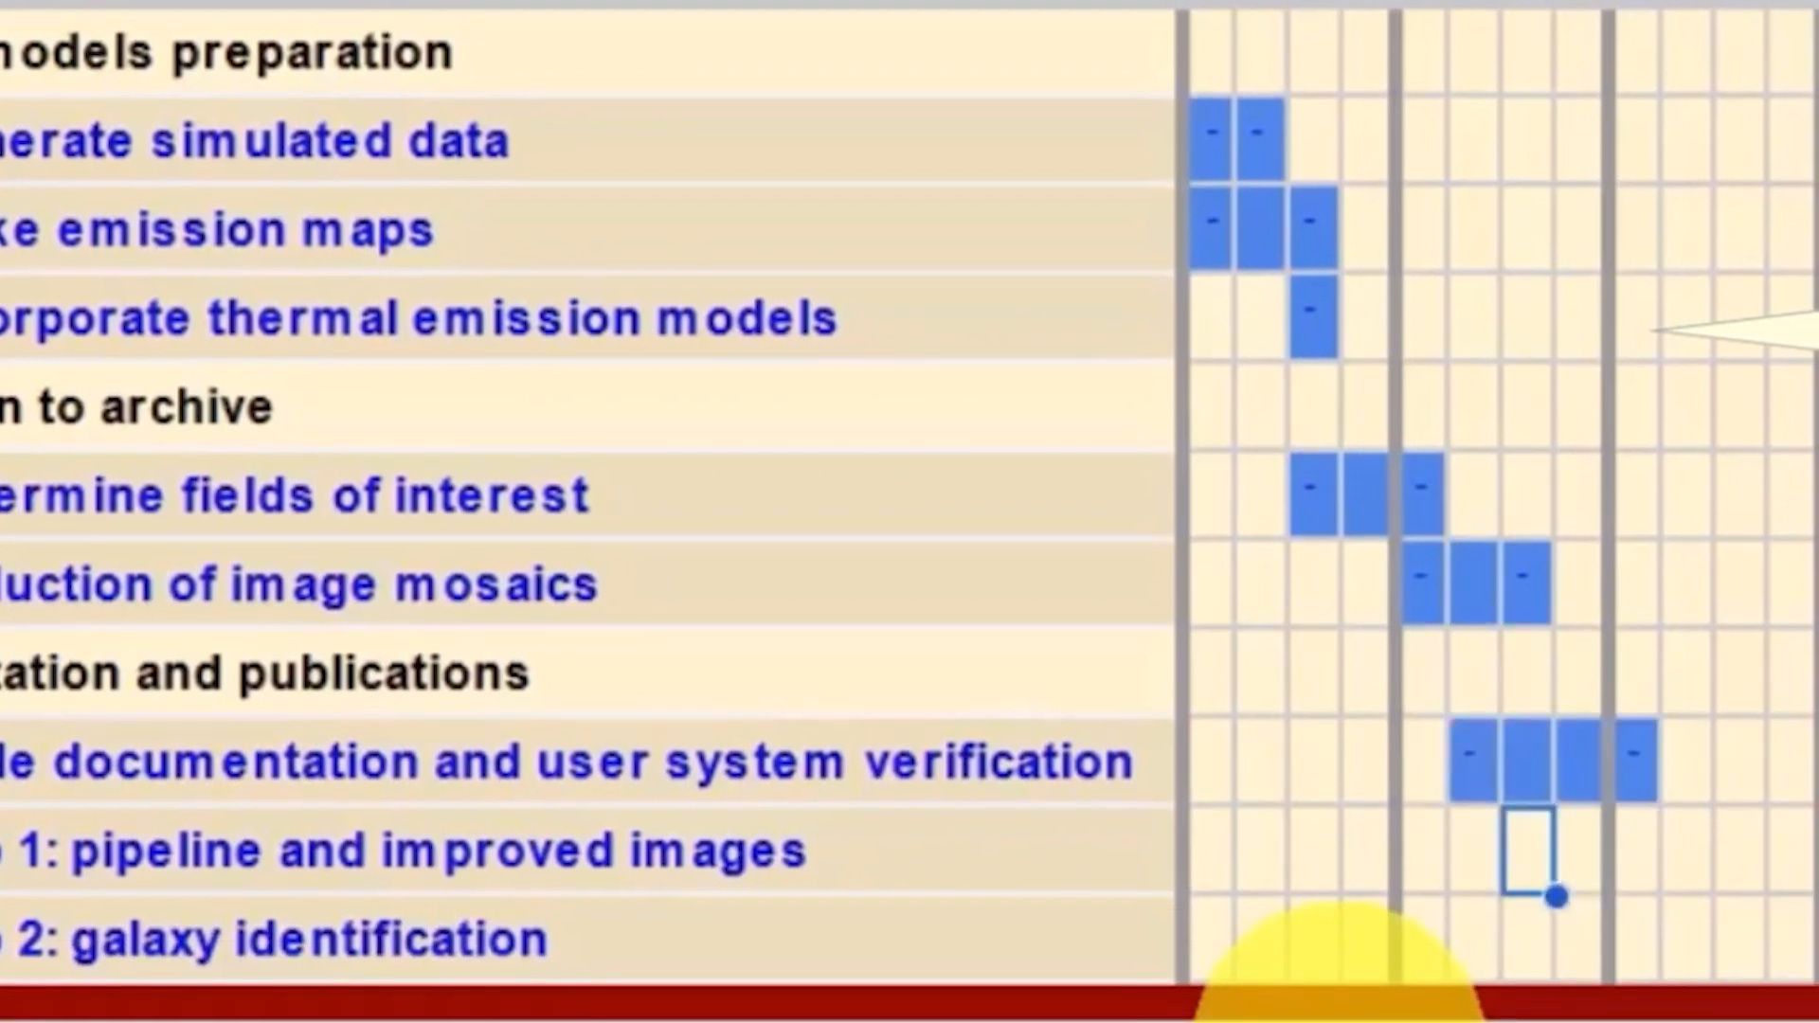
pyautogui.press('Right')
pyautogui.write('-')
pyautogui.press('Right')
pyautogui.press('Right')
pyautogui.write('-')
pyautogui.press('Return')
pyautogui.press('Left')
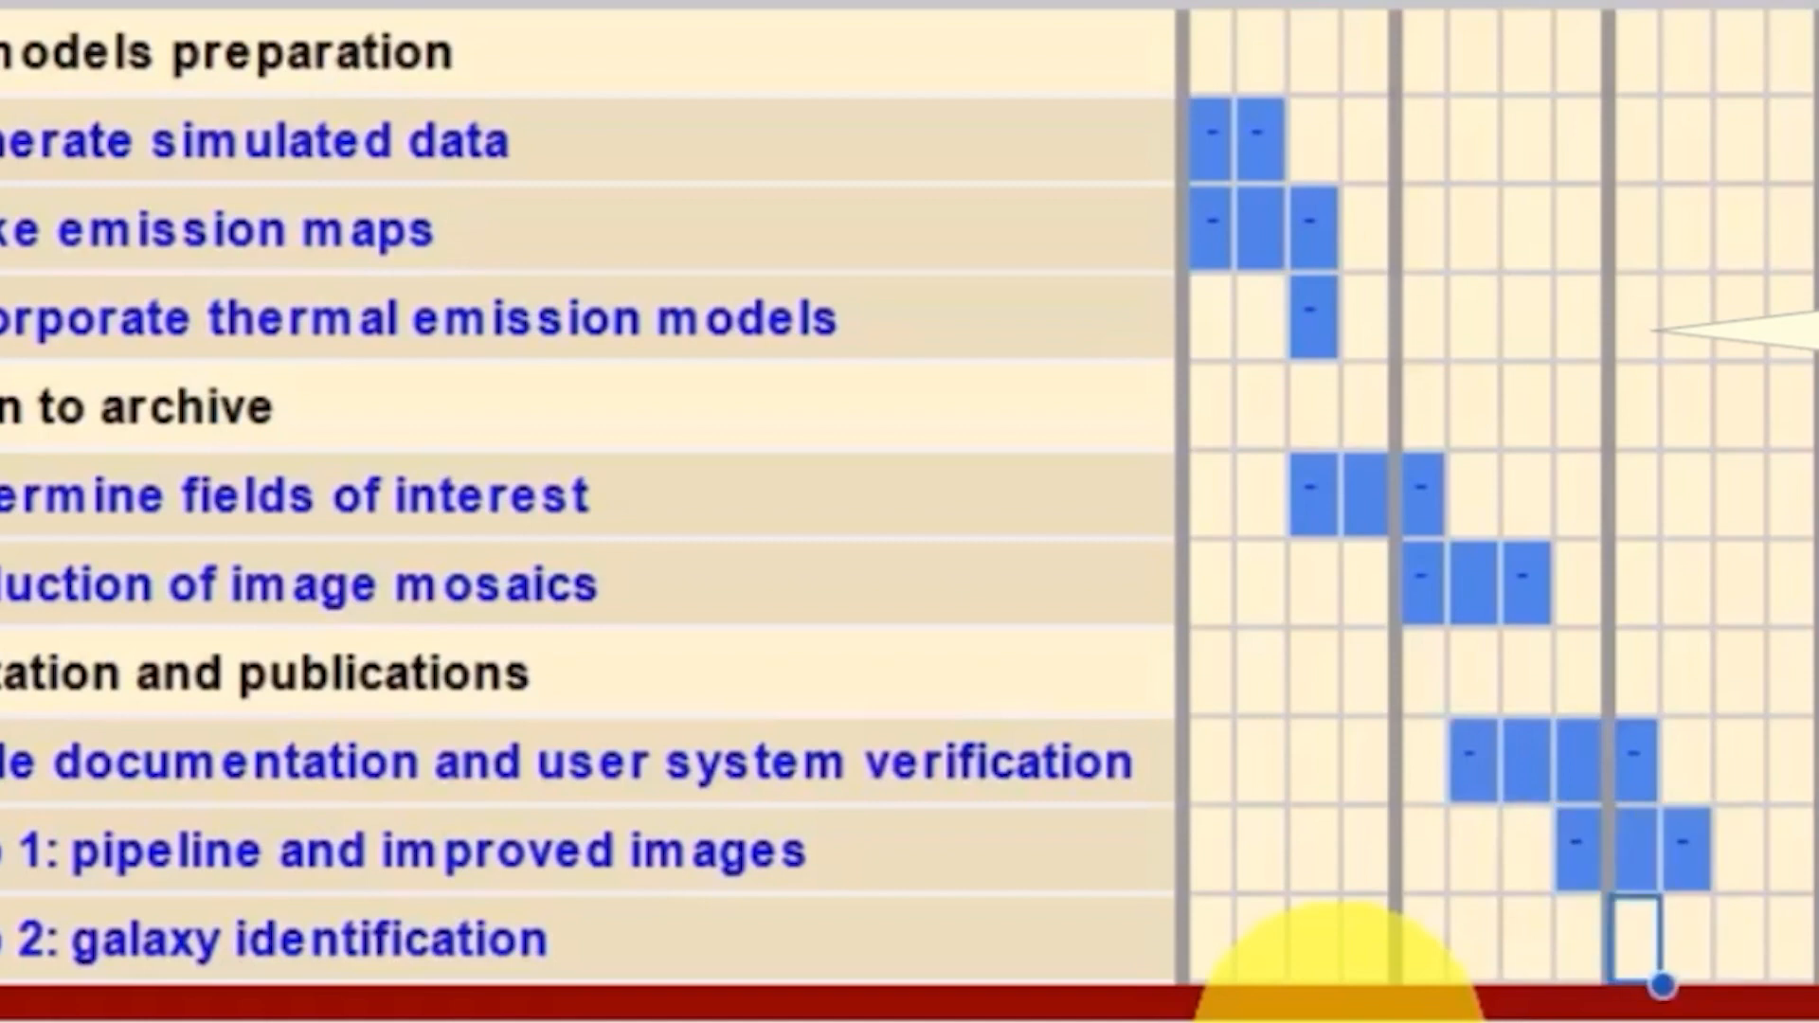
# Step: Mark the 'Pub 2: galaxy identification' timeline with dashes from Year 3 Q1 to Q4
pyautogui.write('-')
pyautogui.press('Right')
pyautogui.press('Right')
pyautogui.press('Right')
pyautogui.write('-')
pyautogui.press('Return')
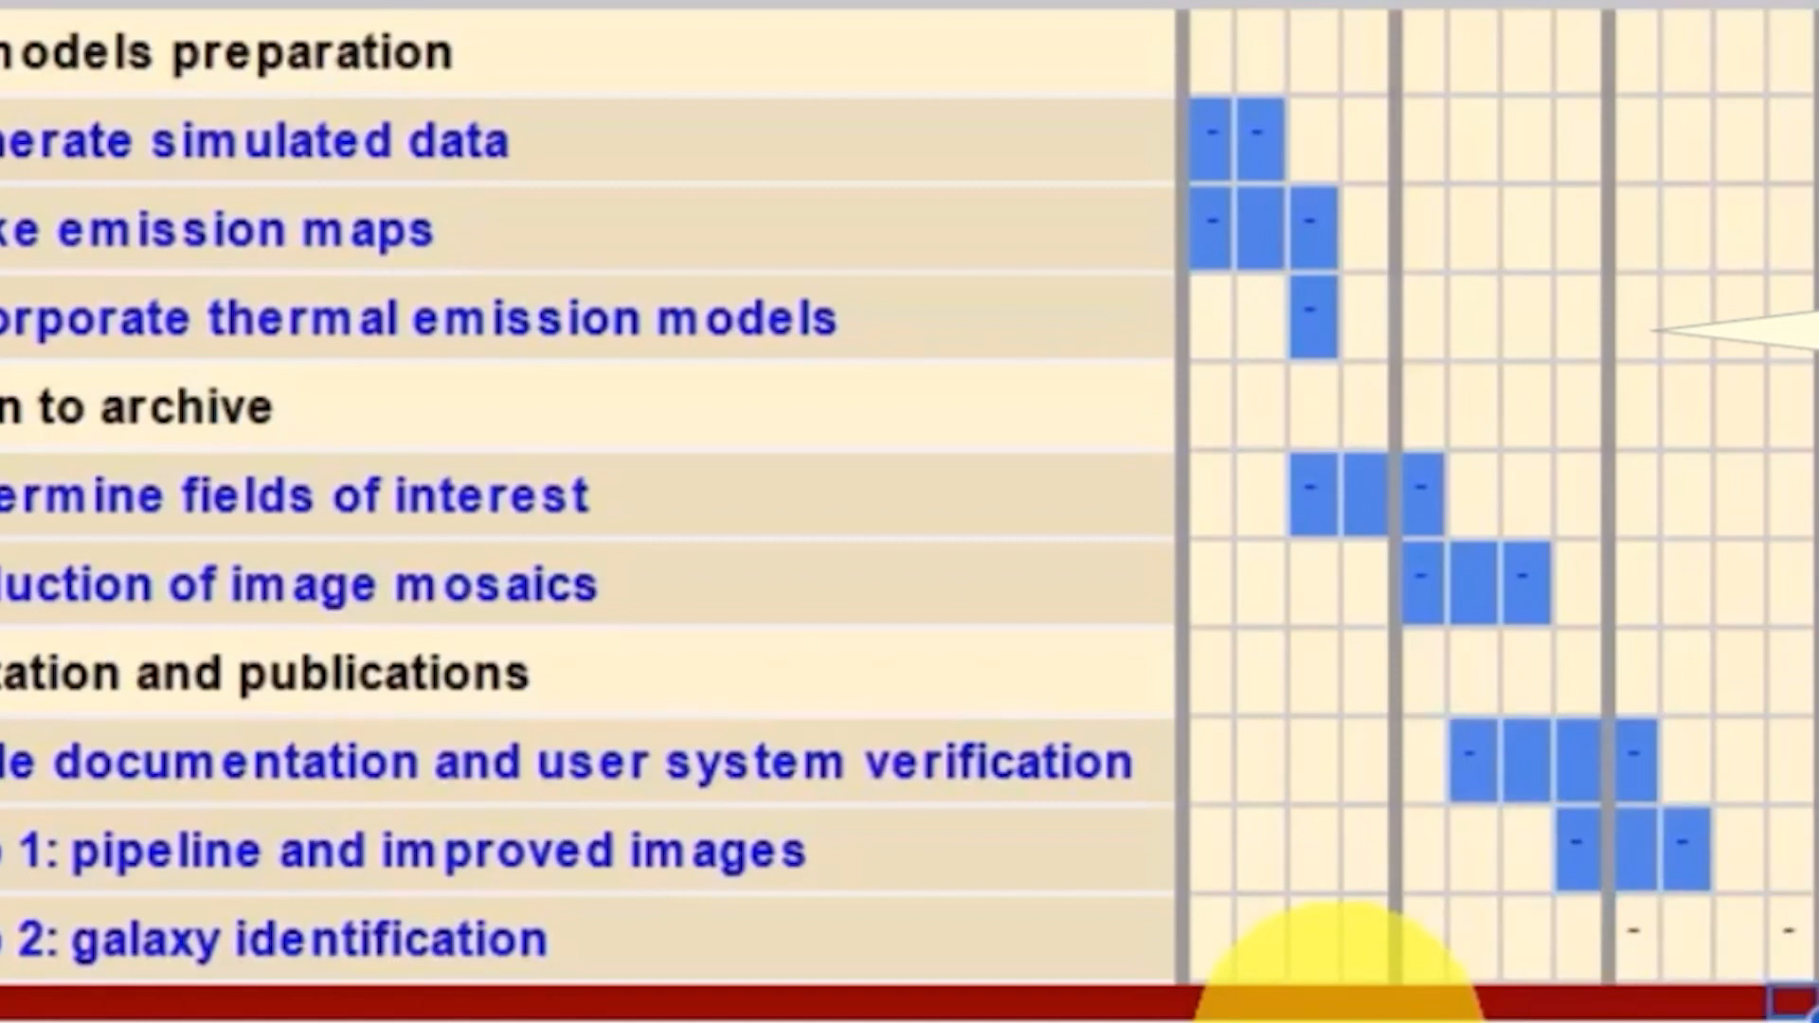
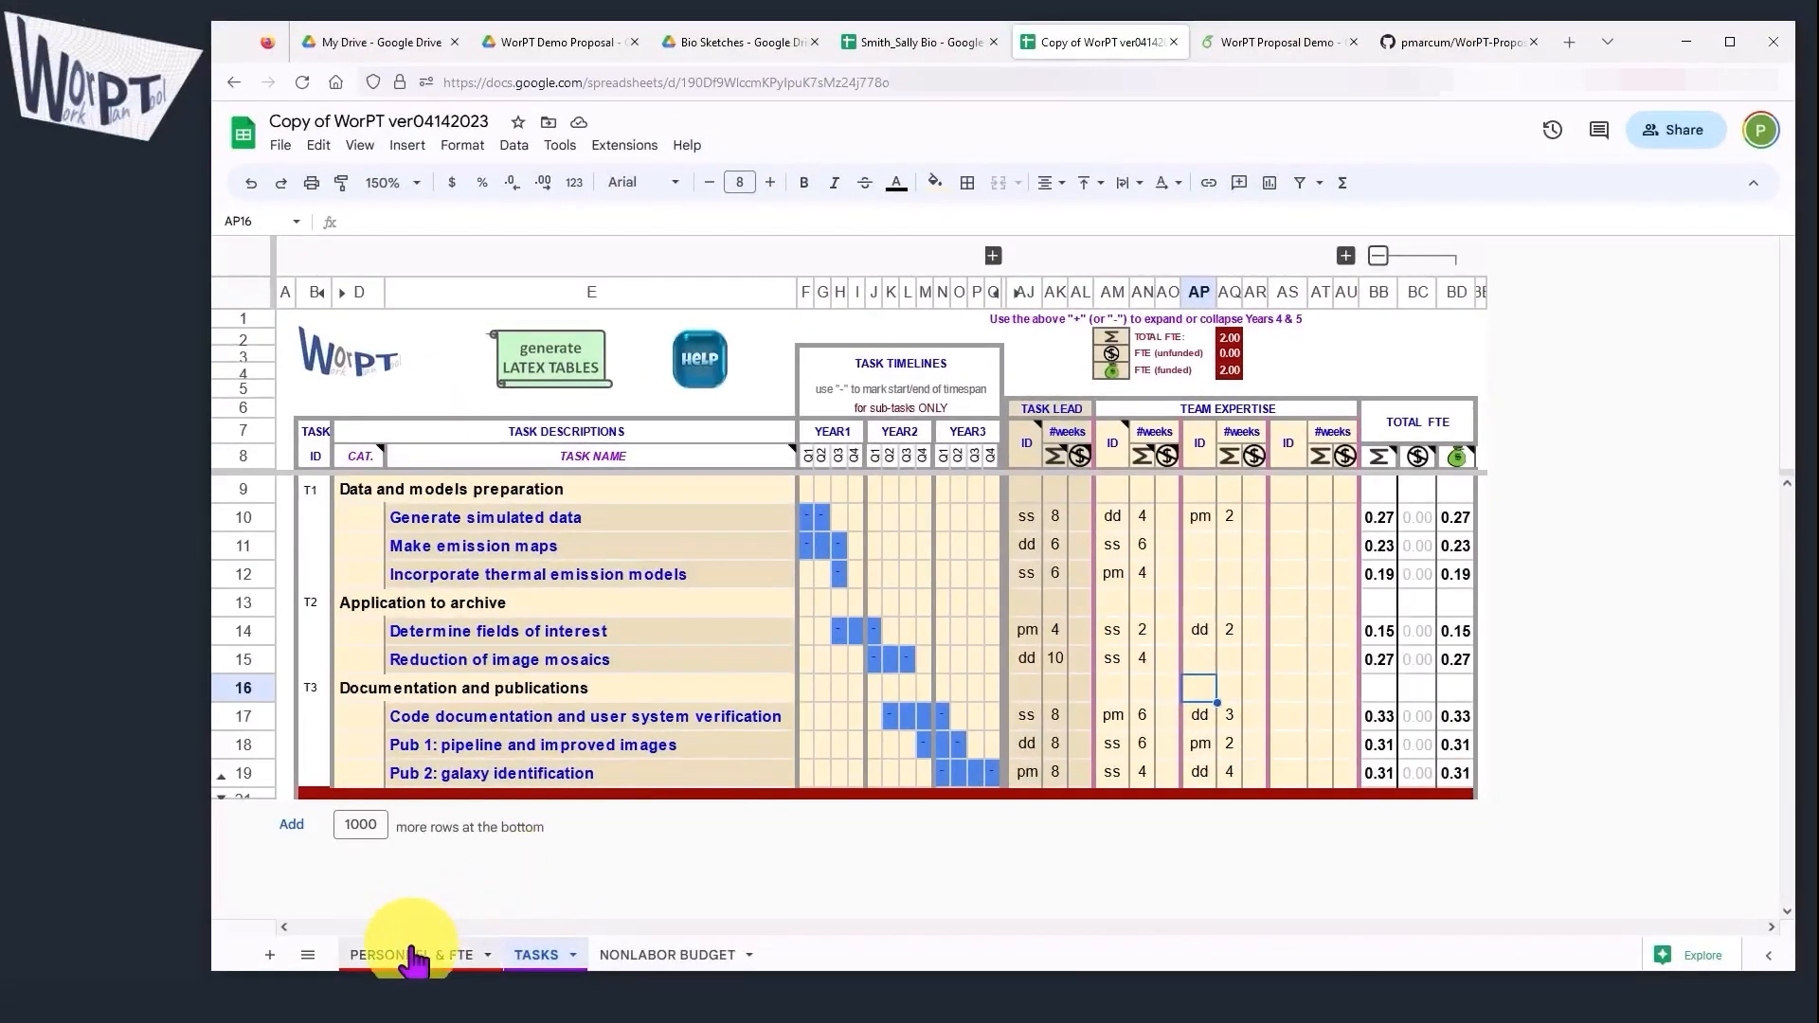
# Step: Switch between the personnel and tasks sheets to compare them
pyautogui.click(413, 957)
pyautogui.click(413, 955)
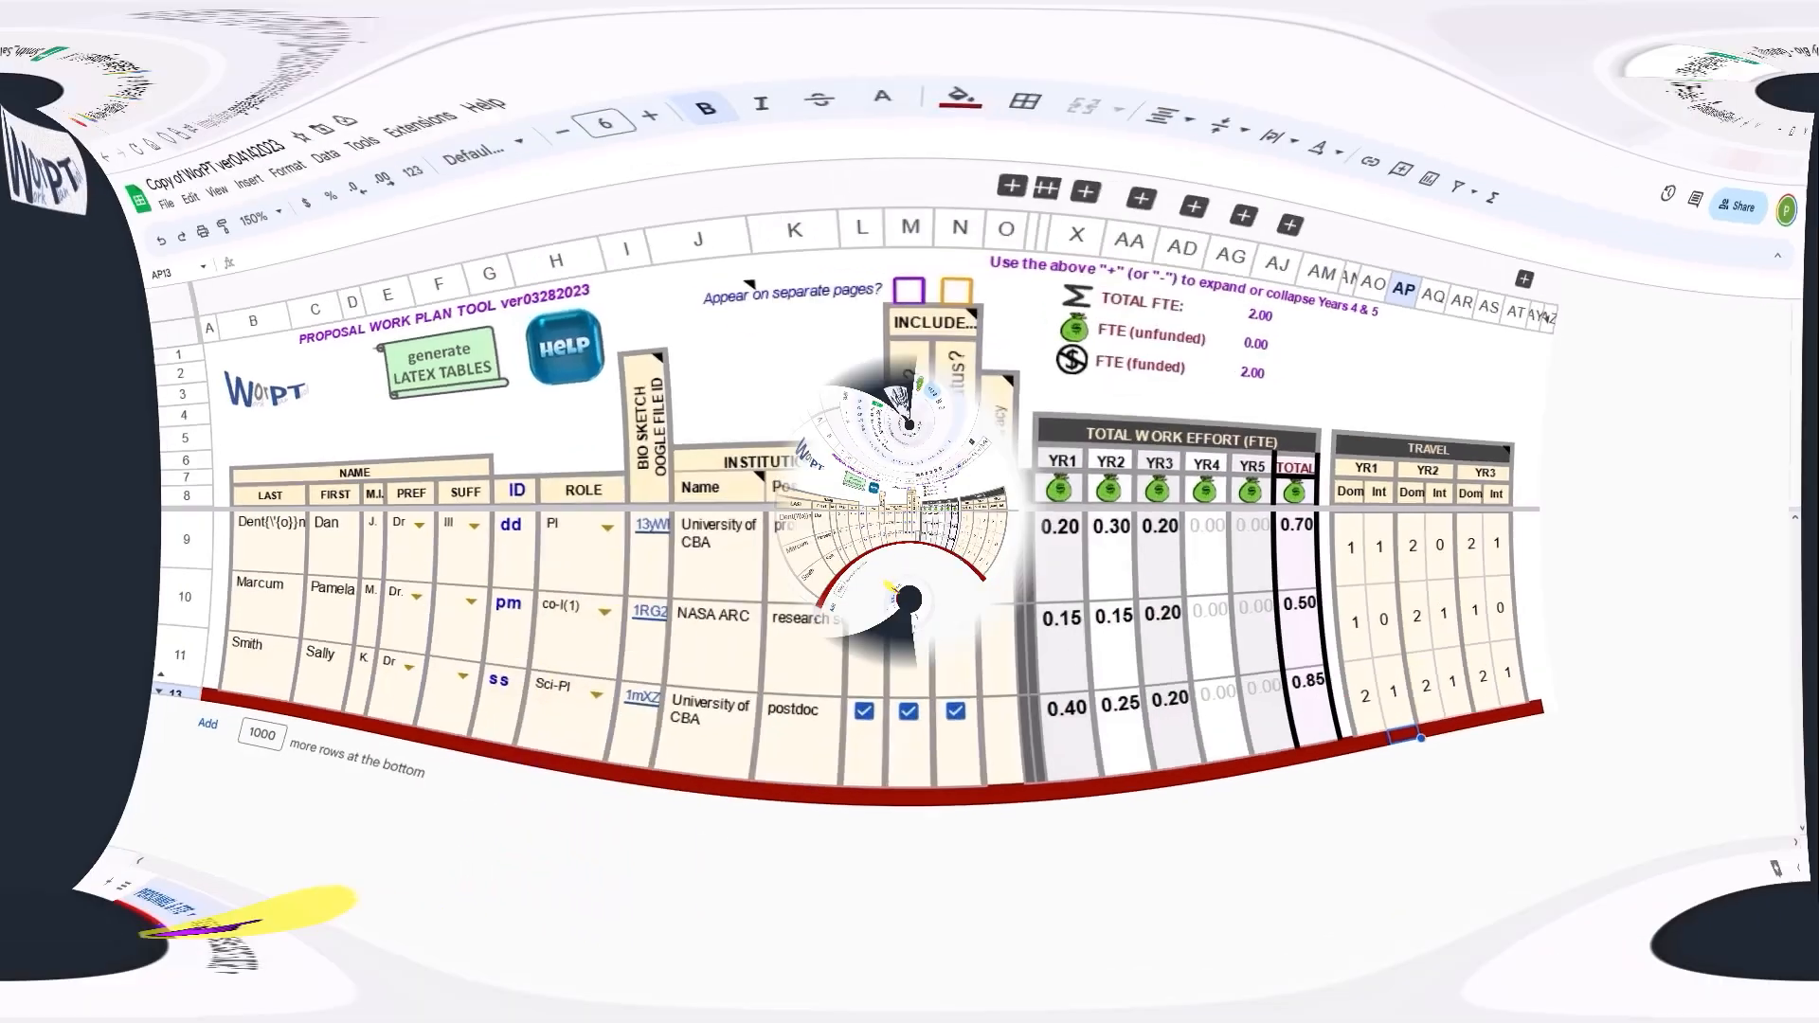
pyautogui.click(559, 957)
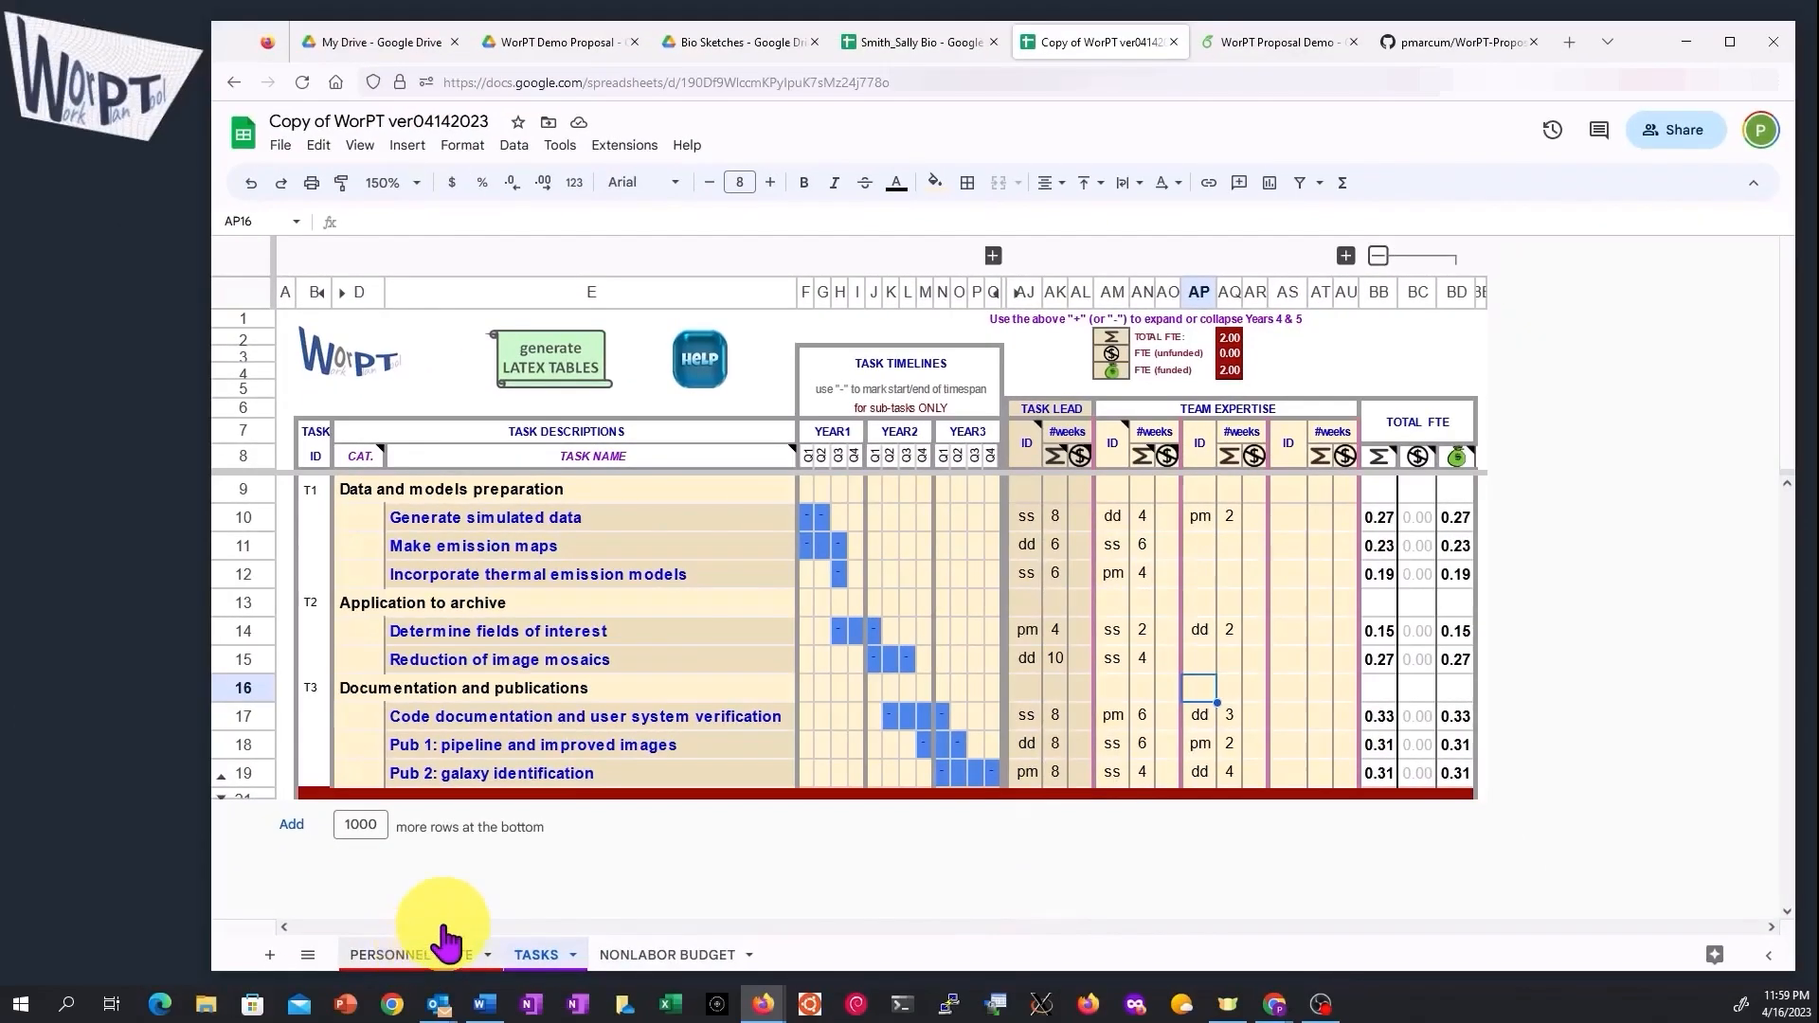
# Step: Change the second team member's role to coll(1) on the personnel sheet
pyautogui.click(445, 941)
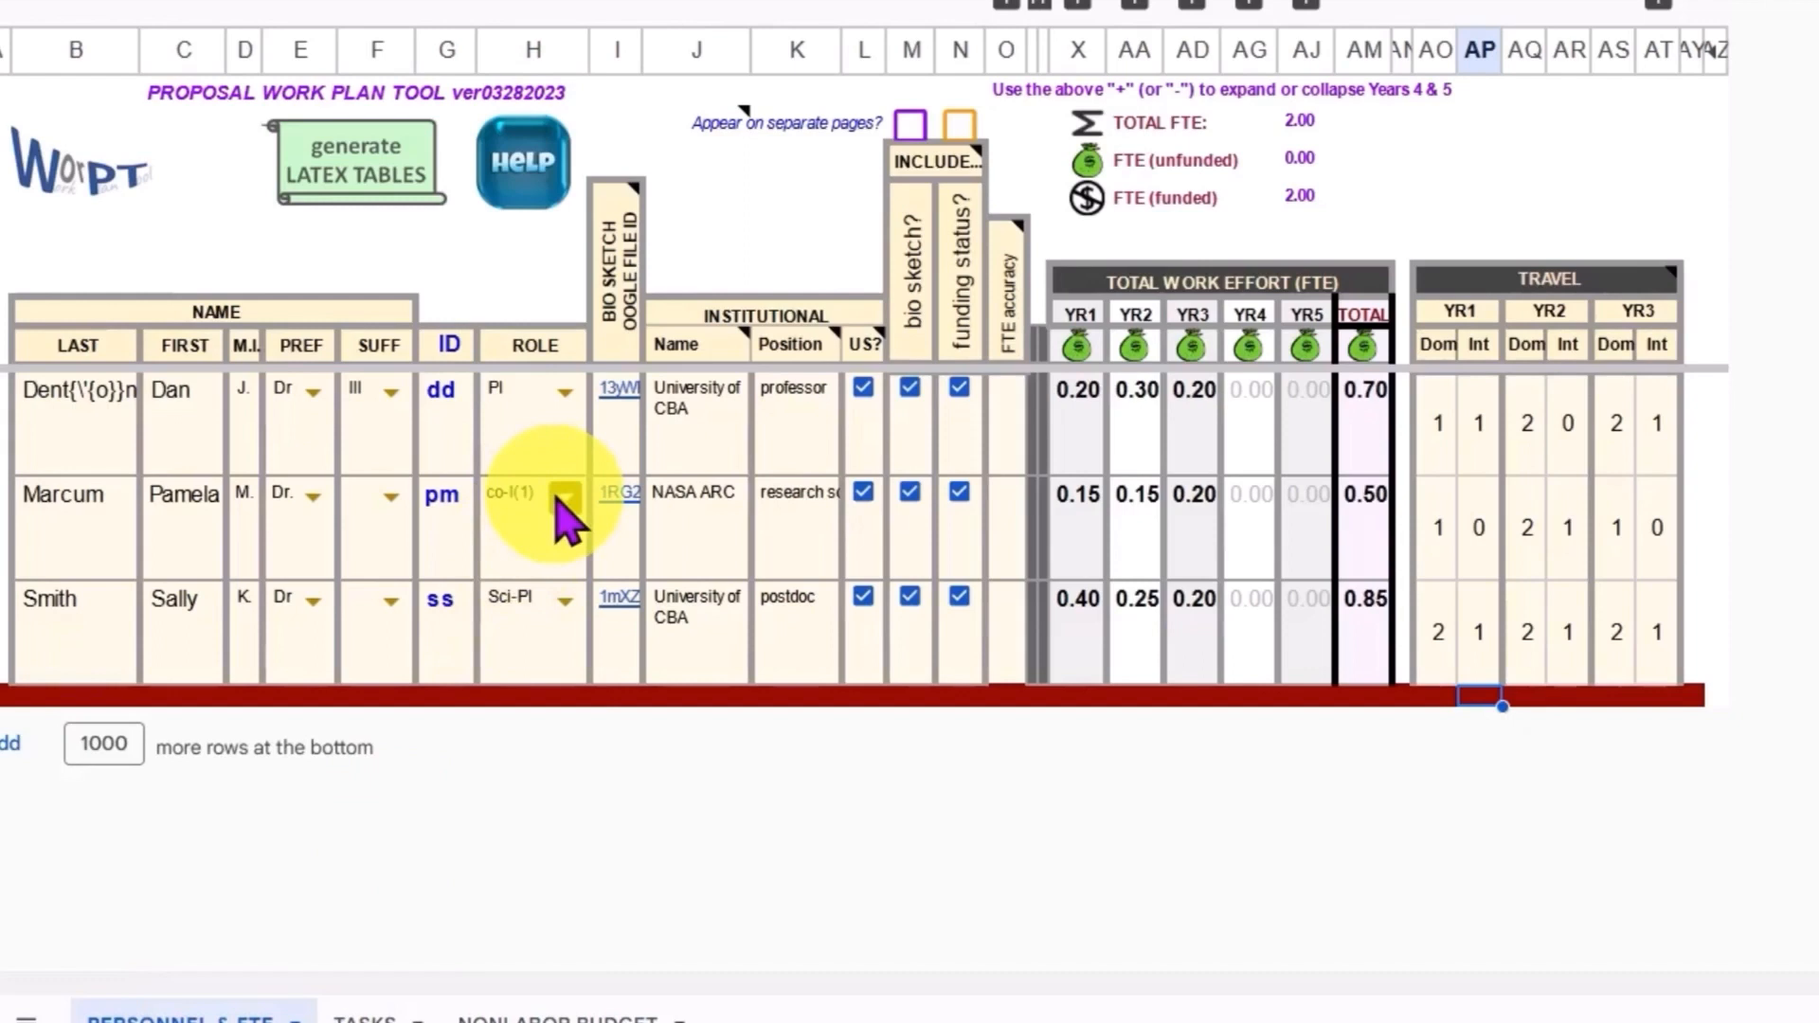
pyautogui.click(559, 500)
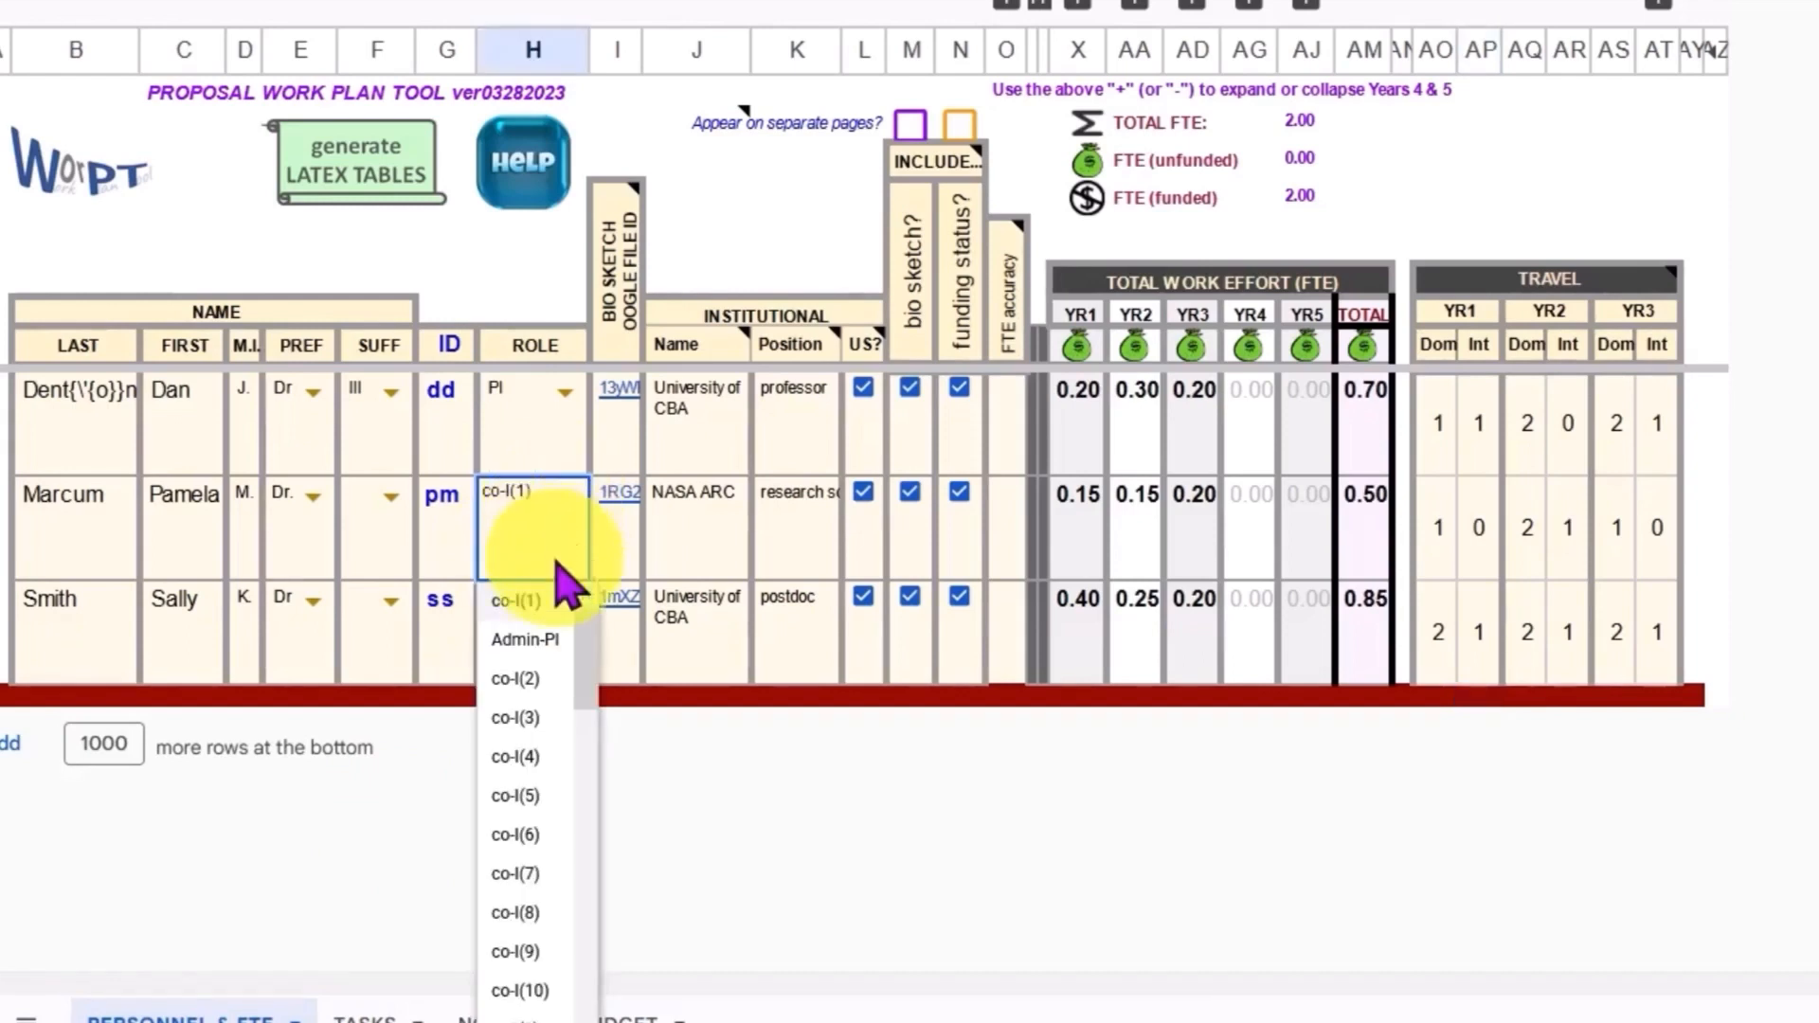
pyautogui.scroll(-3, 583, 746)
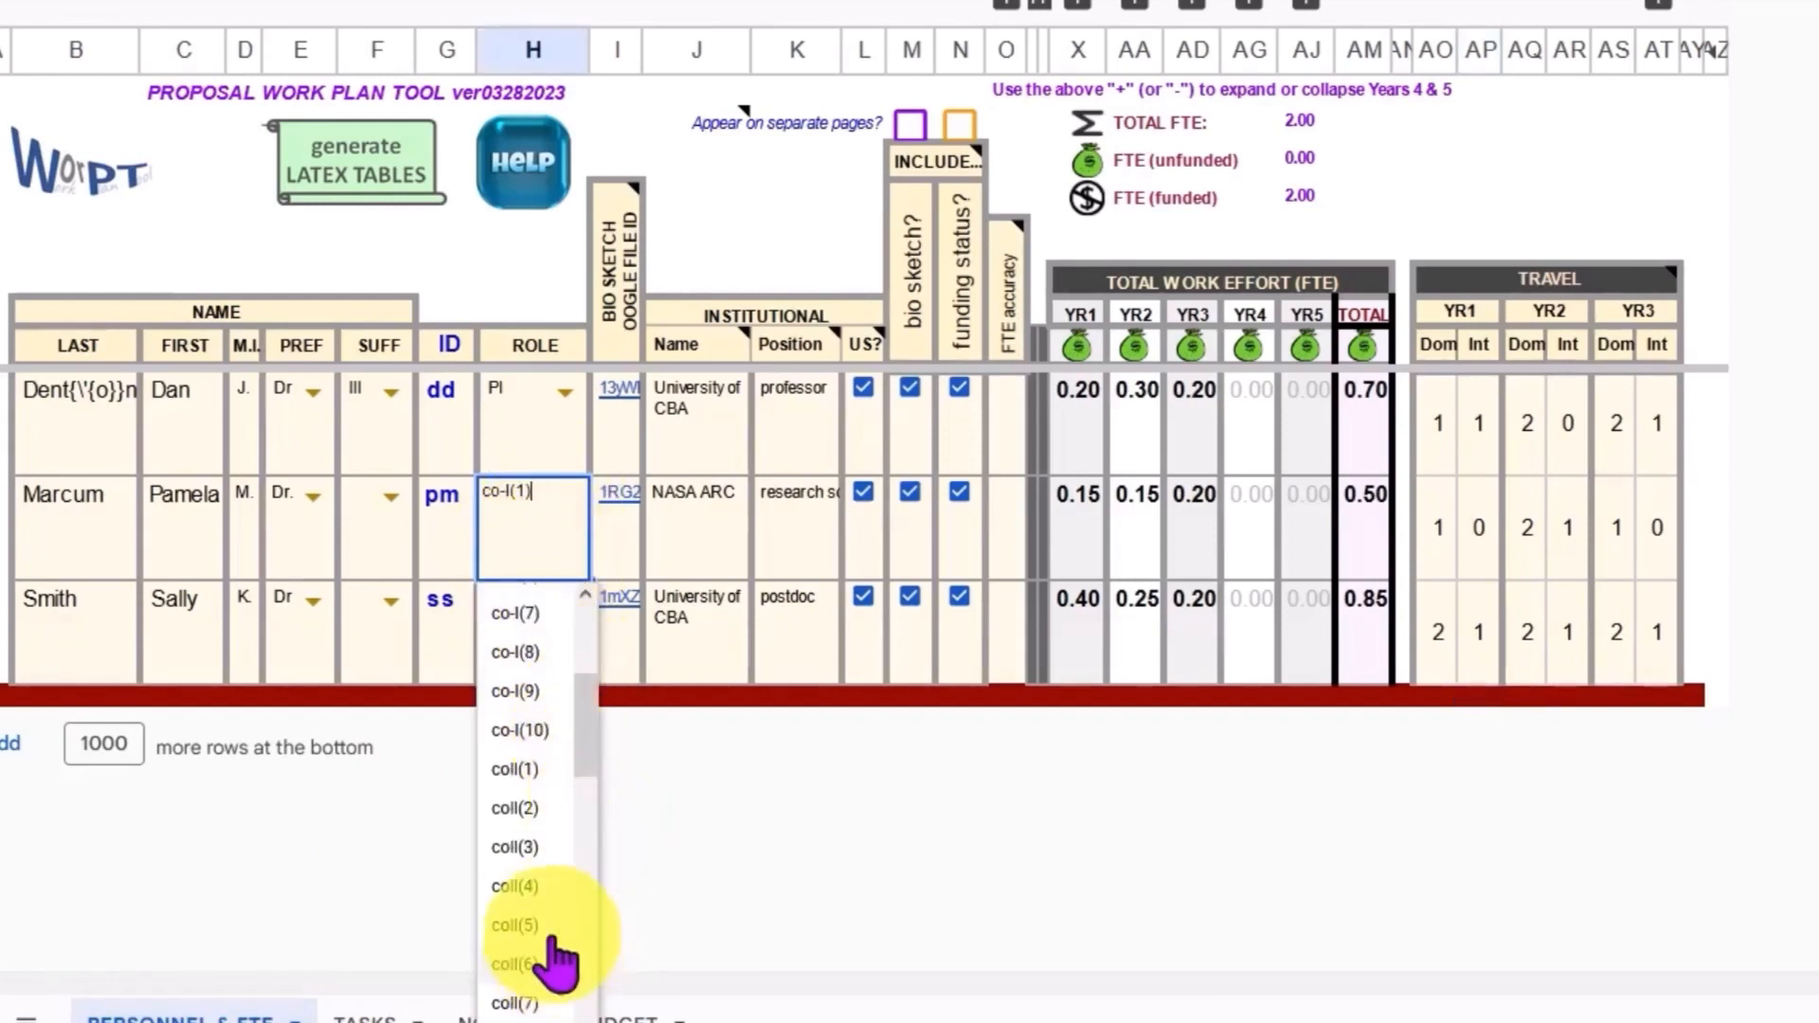
pyautogui.click(522, 772)
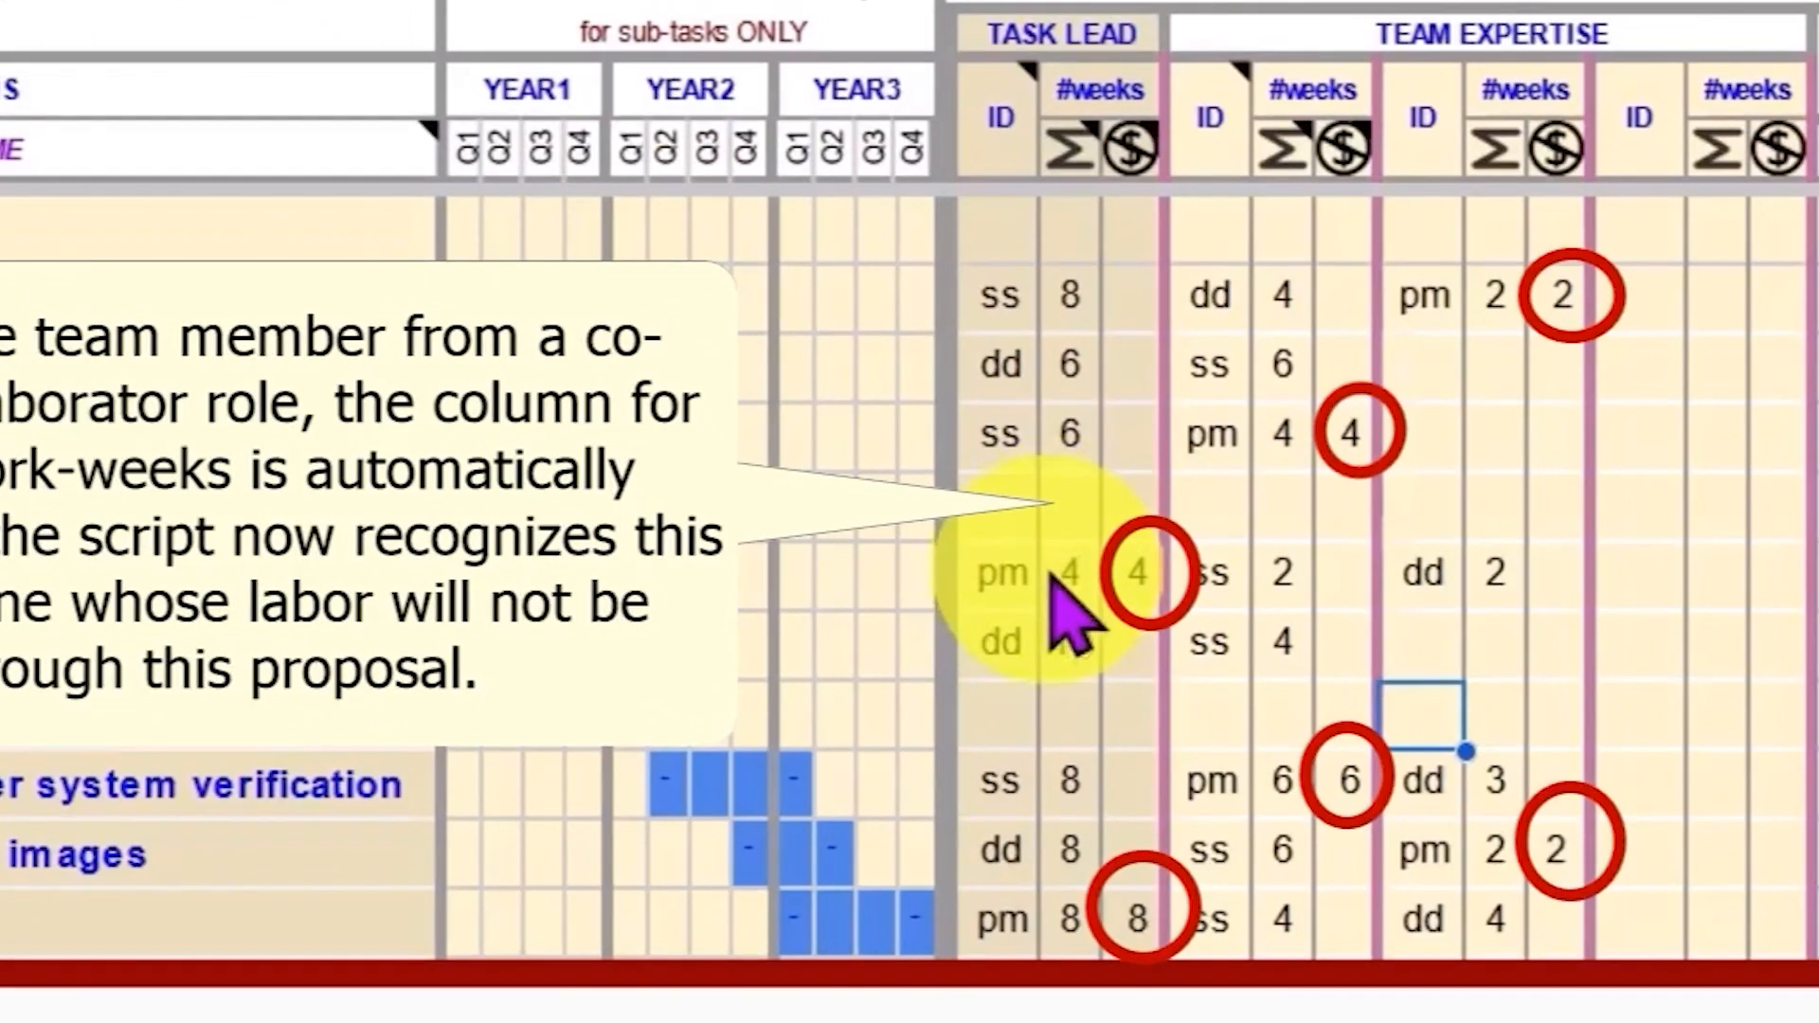
# Step: Set the second team member's role back to co-I(1) on the personnel sheet
pyautogui.moveTo(1130, 147)
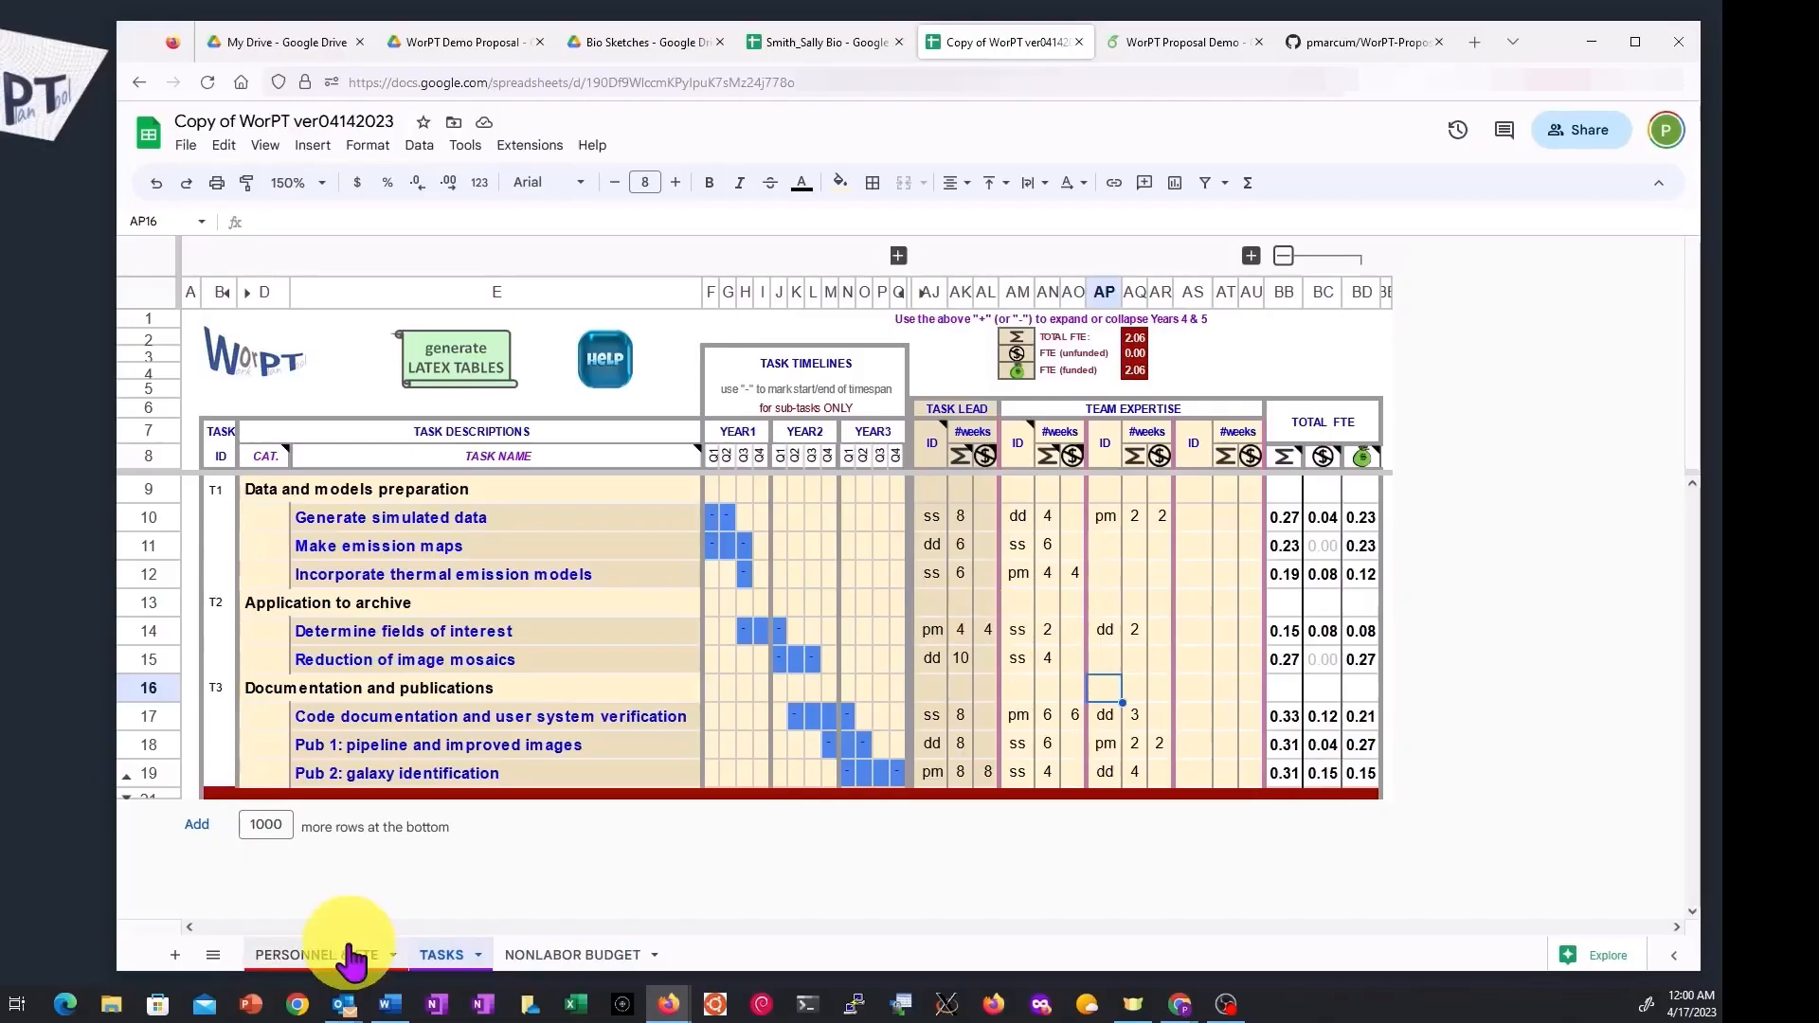
pyautogui.click(350, 954)
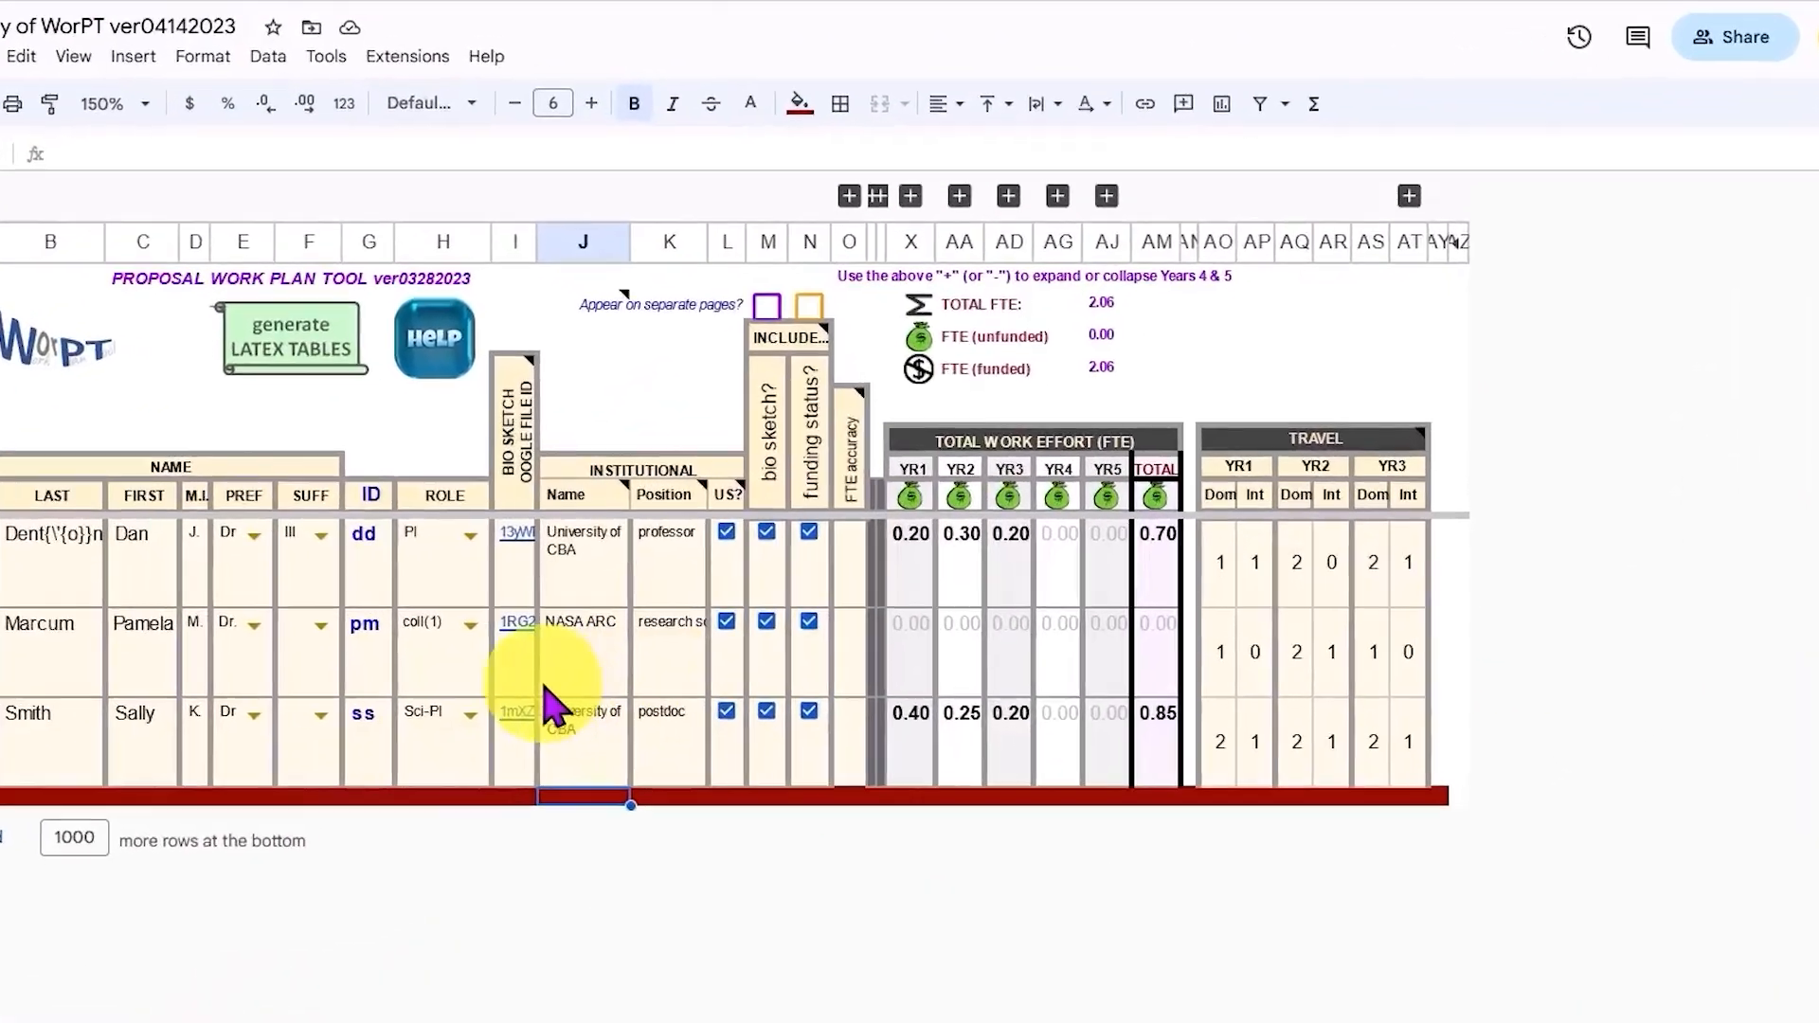
pyautogui.click(471, 623)
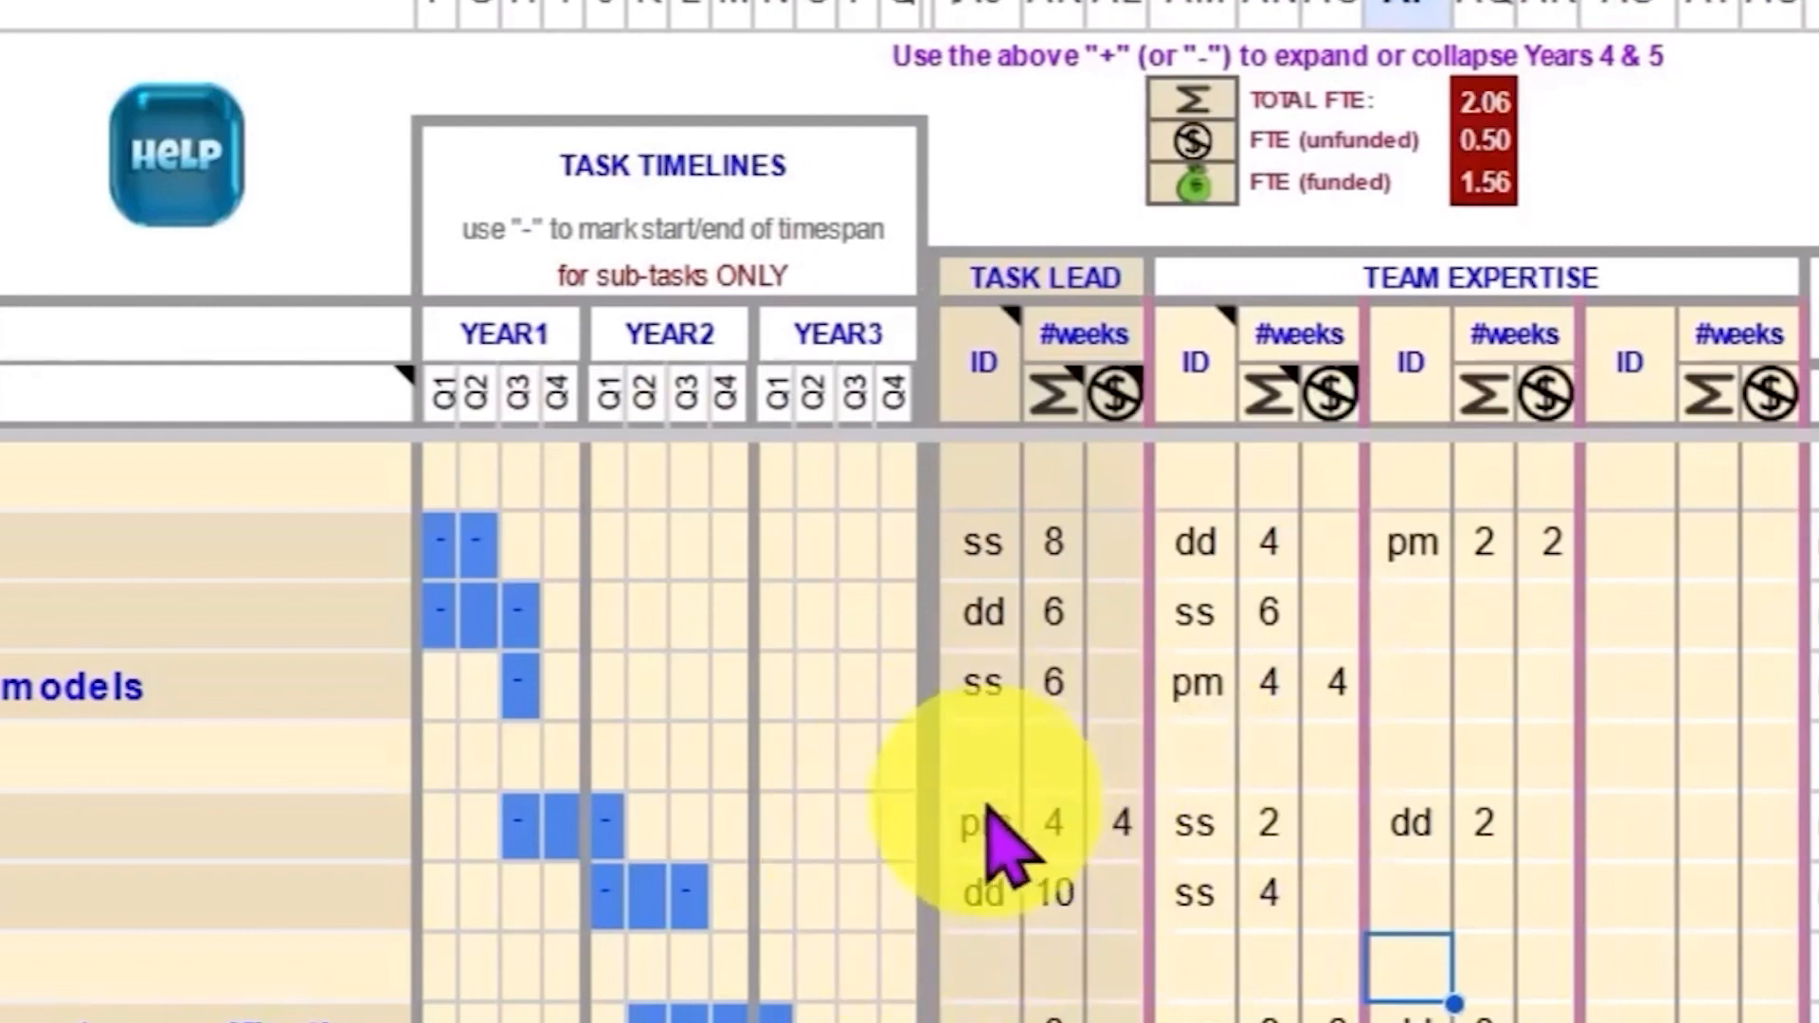
# Step: Clear the unfunded work-weeks for the 'Determine fields of interest' lead and the third expert on 'Generate simulated data'
pyautogui.click(1122, 829)
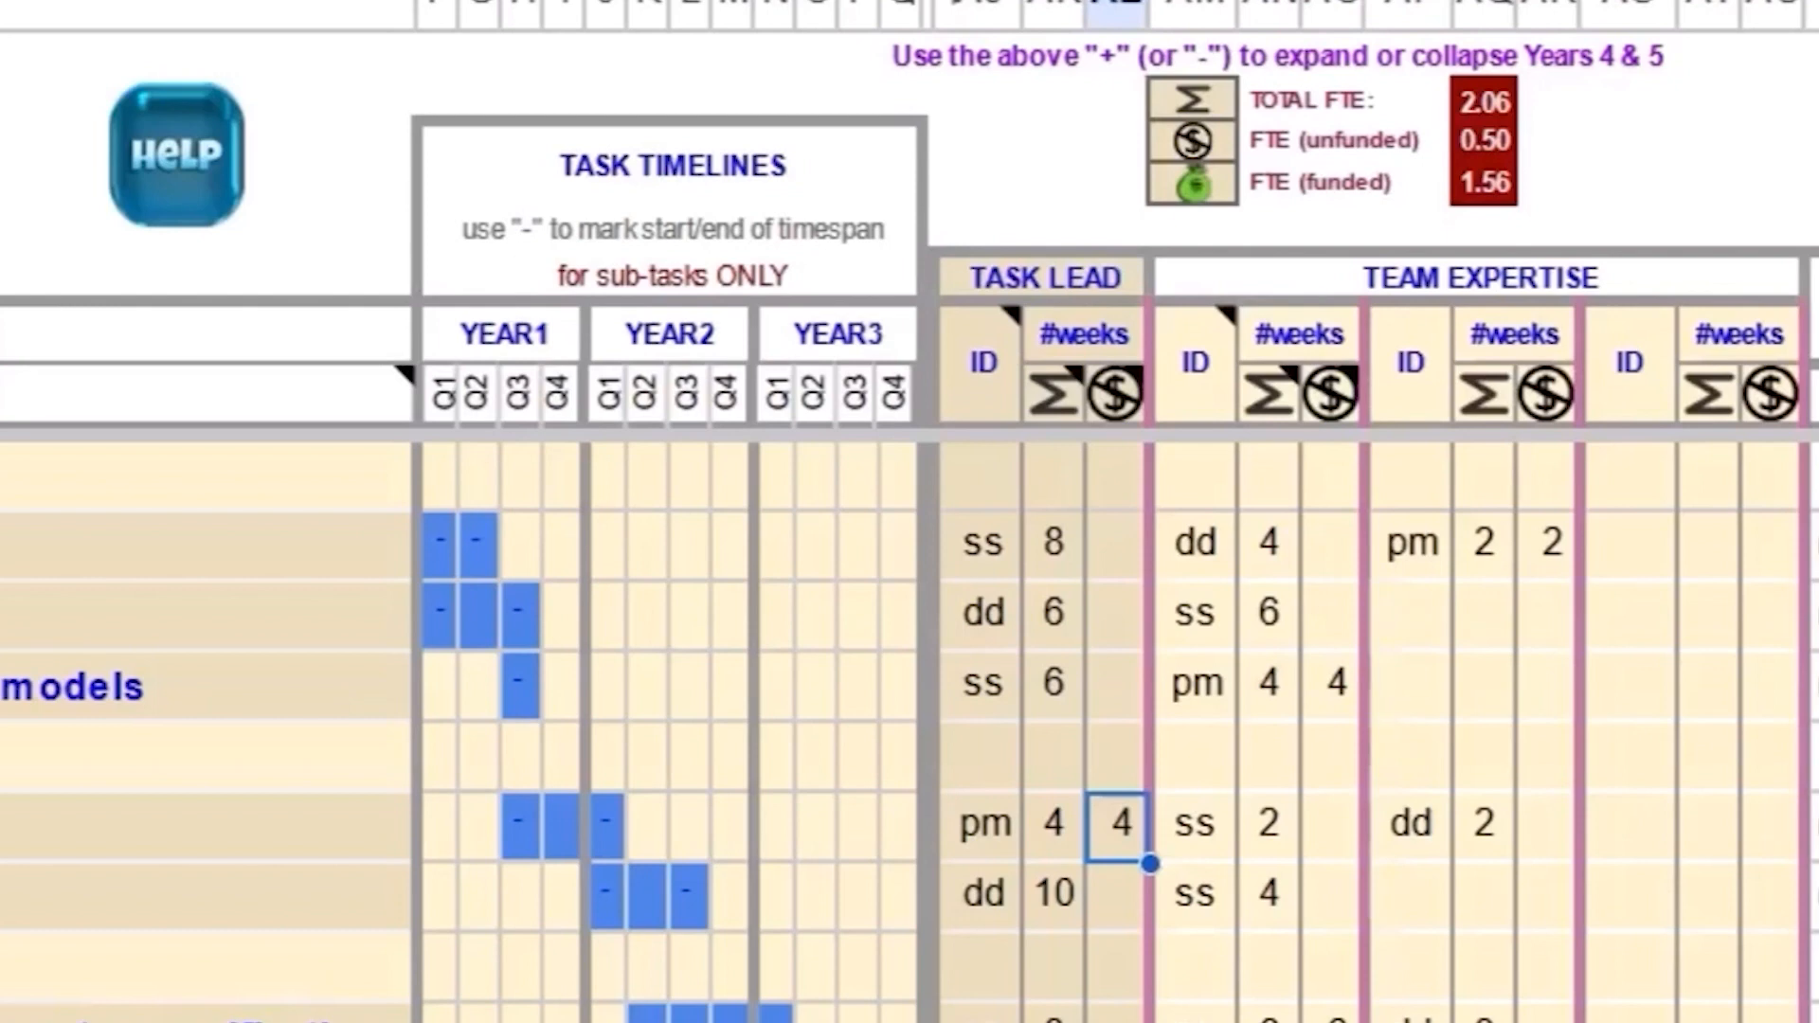
pyautogui.press('Delete')
pyautogui.press('Up')
pyautogui.press('Up')
pyautogui.press('Up')
pyautogui.press('Up')
pyautogui.press('Right')
pyautogui.press('Right')
pyautogui.press('Right')
pyautogui.press('Right')
pyautogui.press('Right')
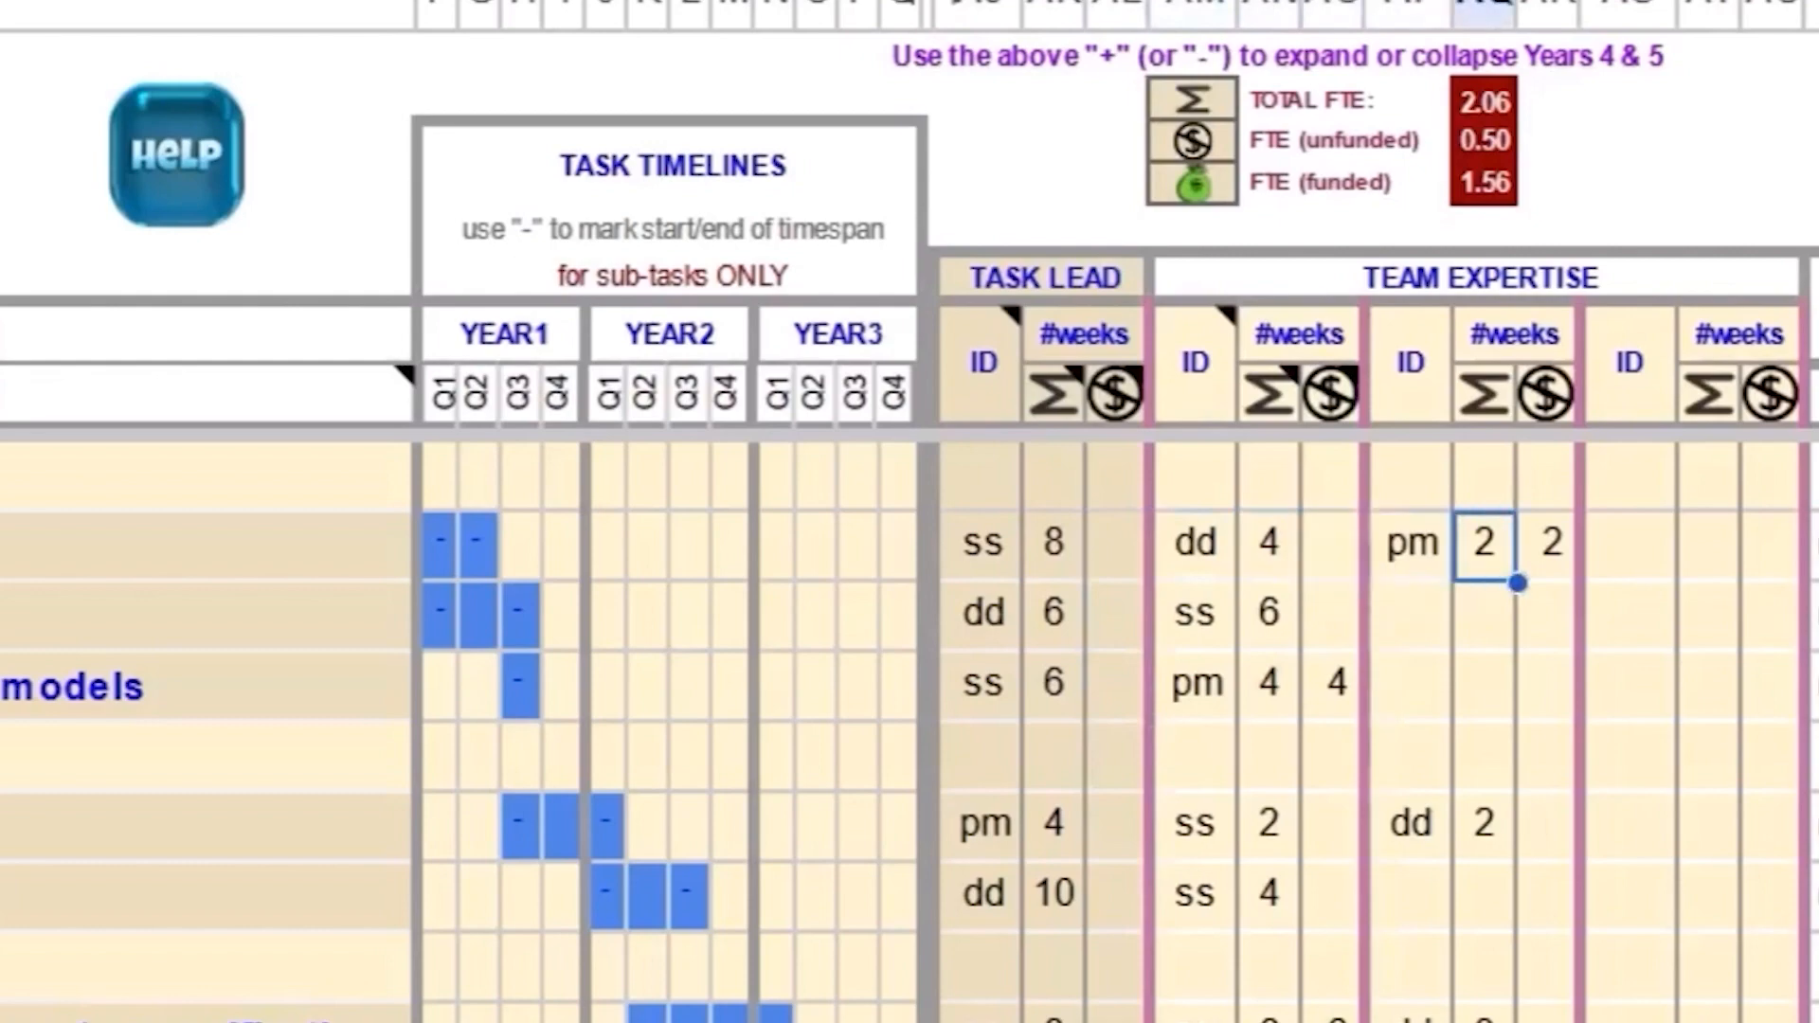
pyautogui.press('Right')
pyautogui.press('Delete')
# Step: Clear the unfunded work-weeks for the third expert on 'Pub 1' and the lead on 'Pub 2'
pyautogui.press('Down')
pyautogui.press('Down')
pyautogui.press('Down')
pyautogui.press('Down')
pyautogui.press('Down')
pyautogui.press('Down')
pyautogui.press('Down')
pyautogui.press('Down')
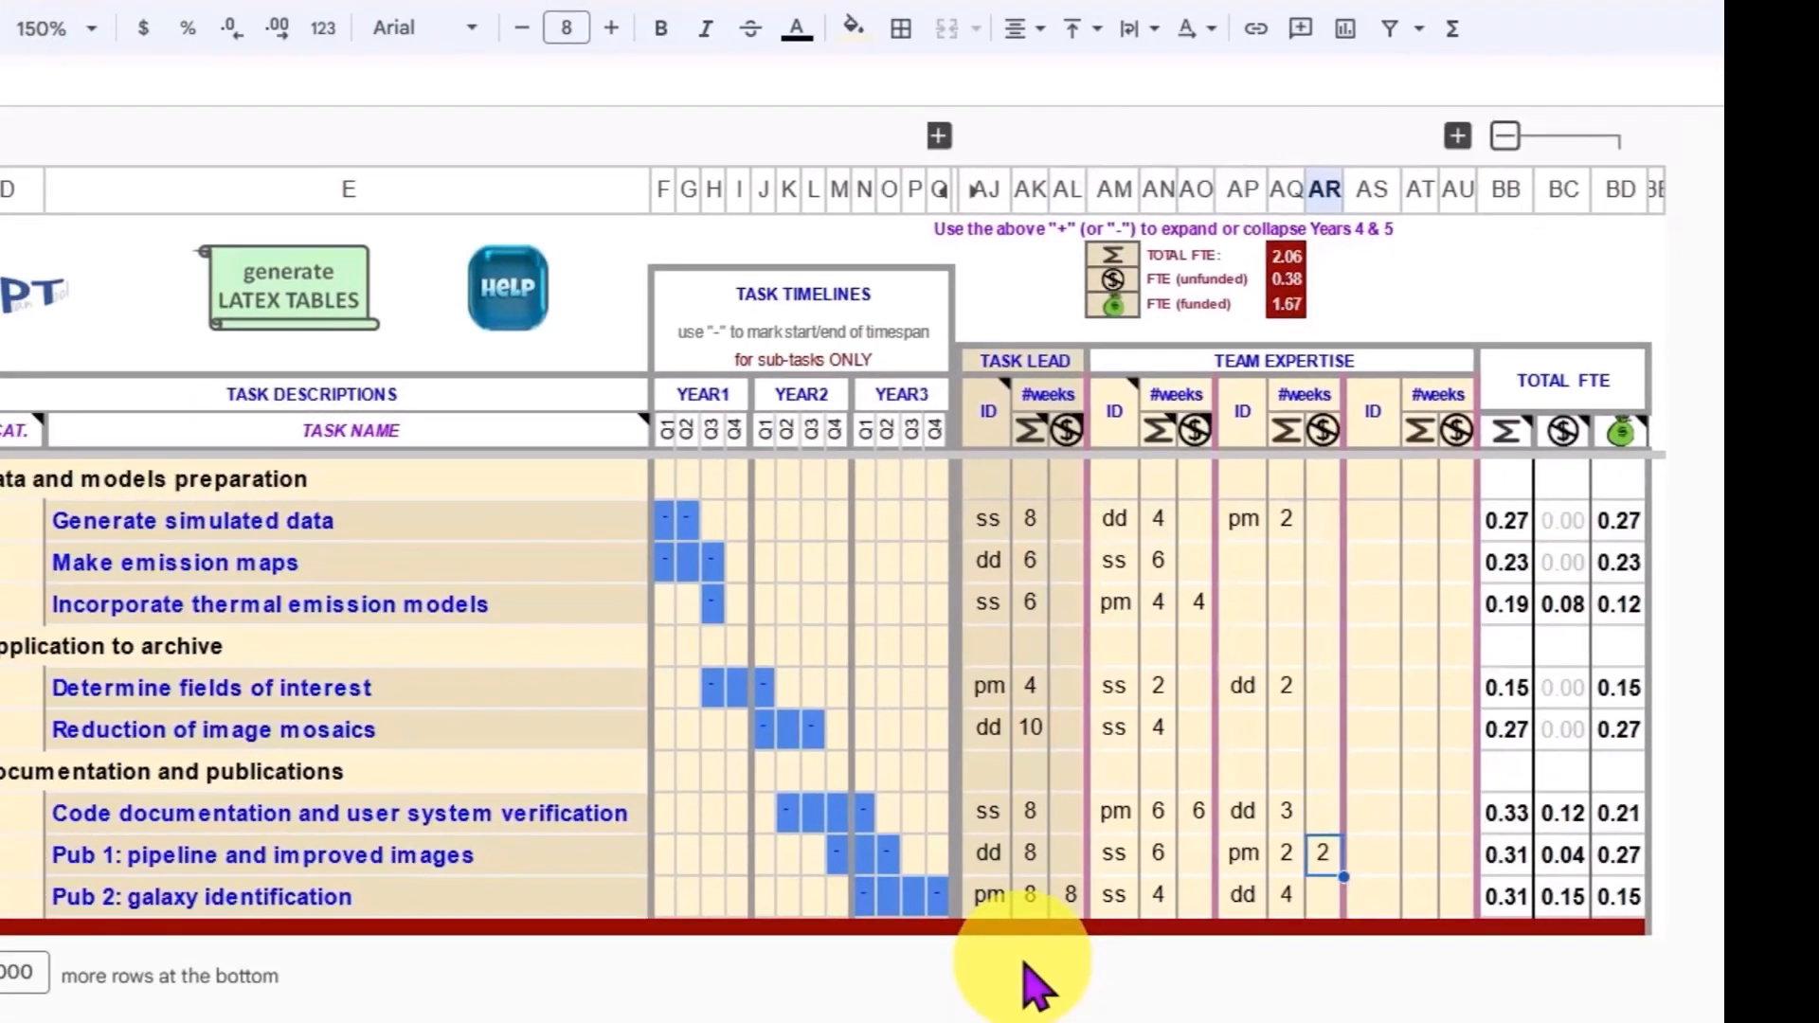
pyautogui.press('Delete')
pyautogui.press('Left')
pyautogui.press('Left')
pyautogui.press('Left')
pyautogui.press('Left')
pyautogui.press('Down')
pyautogui.press('Left')
pyautogui.press('Left')
pyautogui.press('Left')
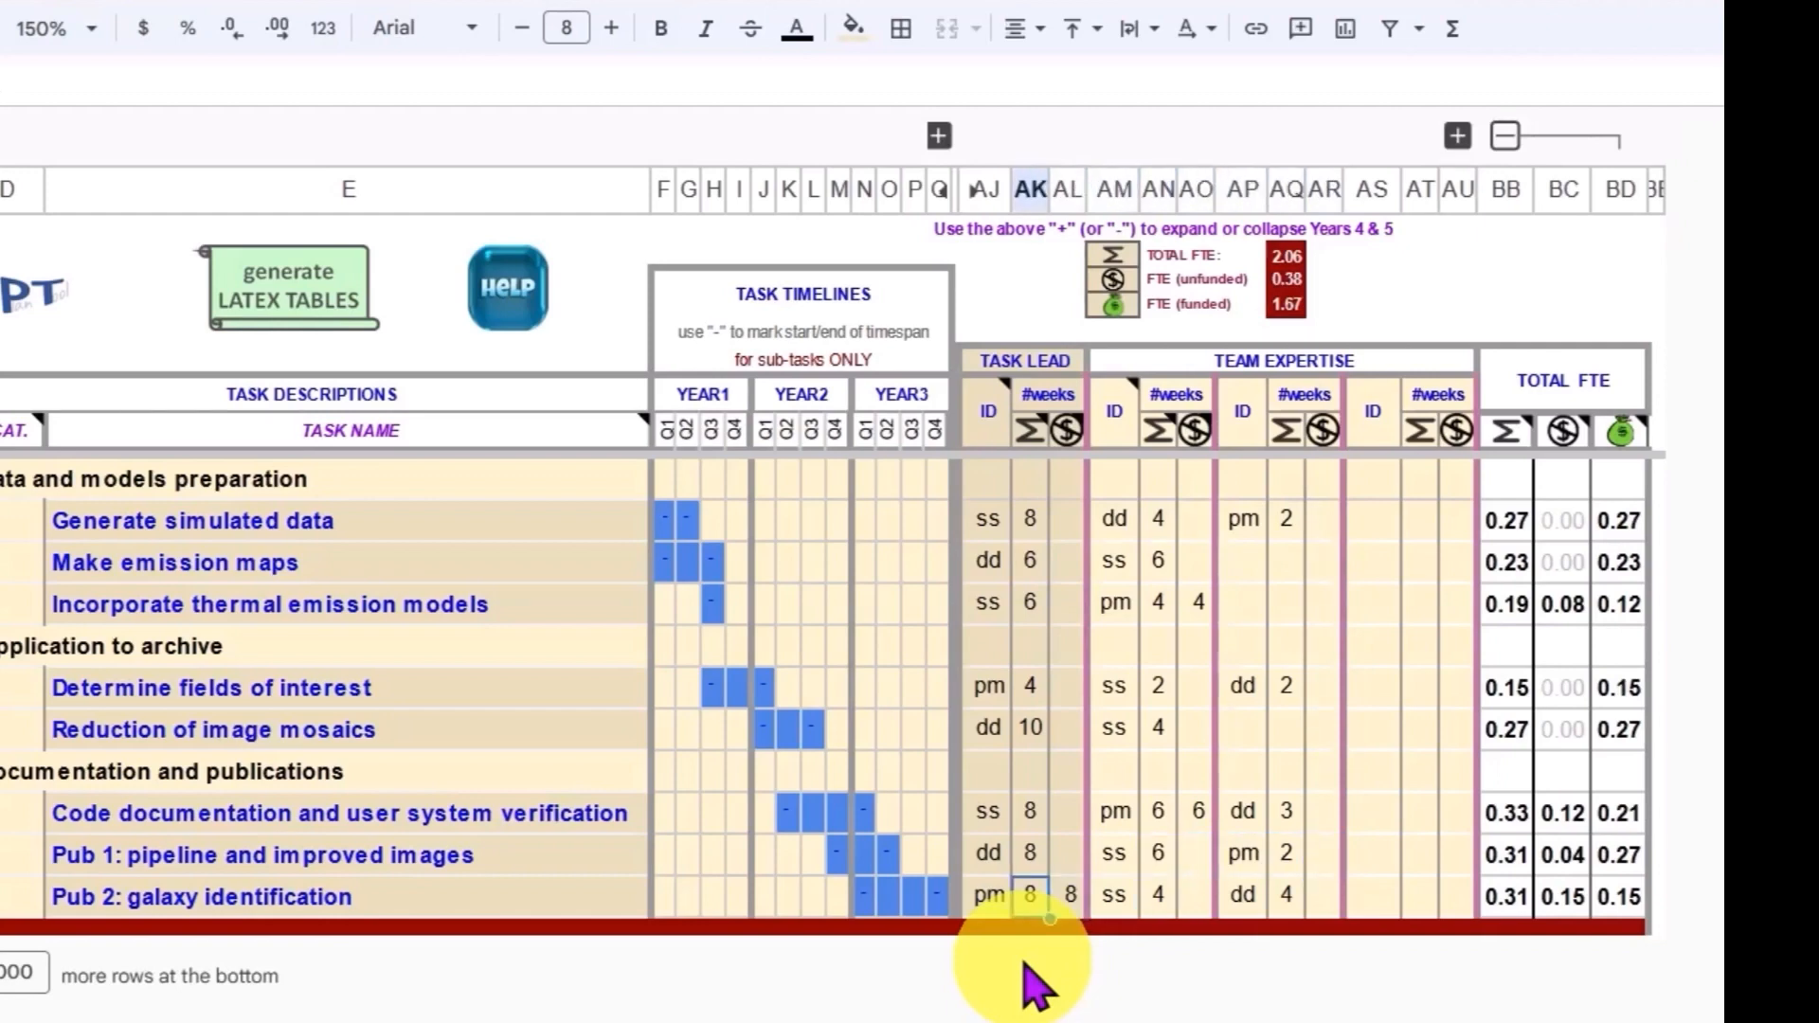
pyautogui.press('Right')
pyautogui.press('Delete')
# Step: Enter 2 unfunded work-weeks for the leads of 'Determine fields of interest' and 'Generate simulated data'
pyautogui.press('Up')
pyautogui.press('Up')
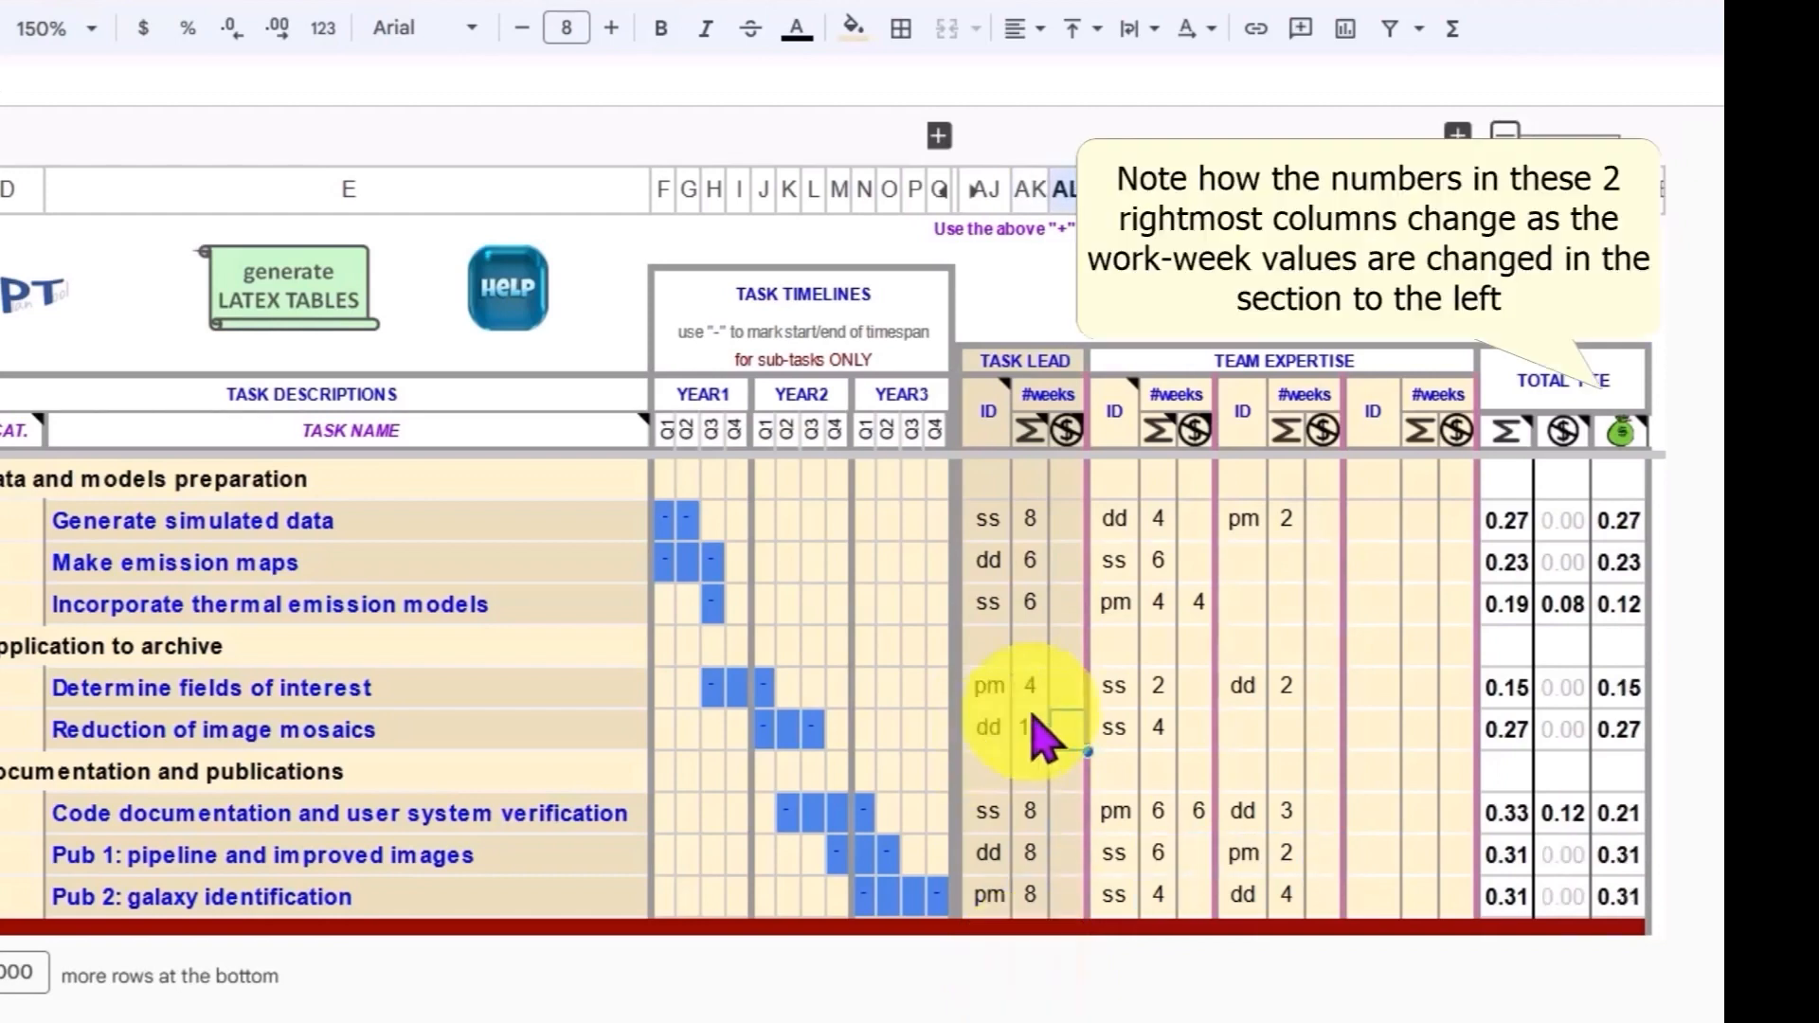
pyautogui.press('Up')
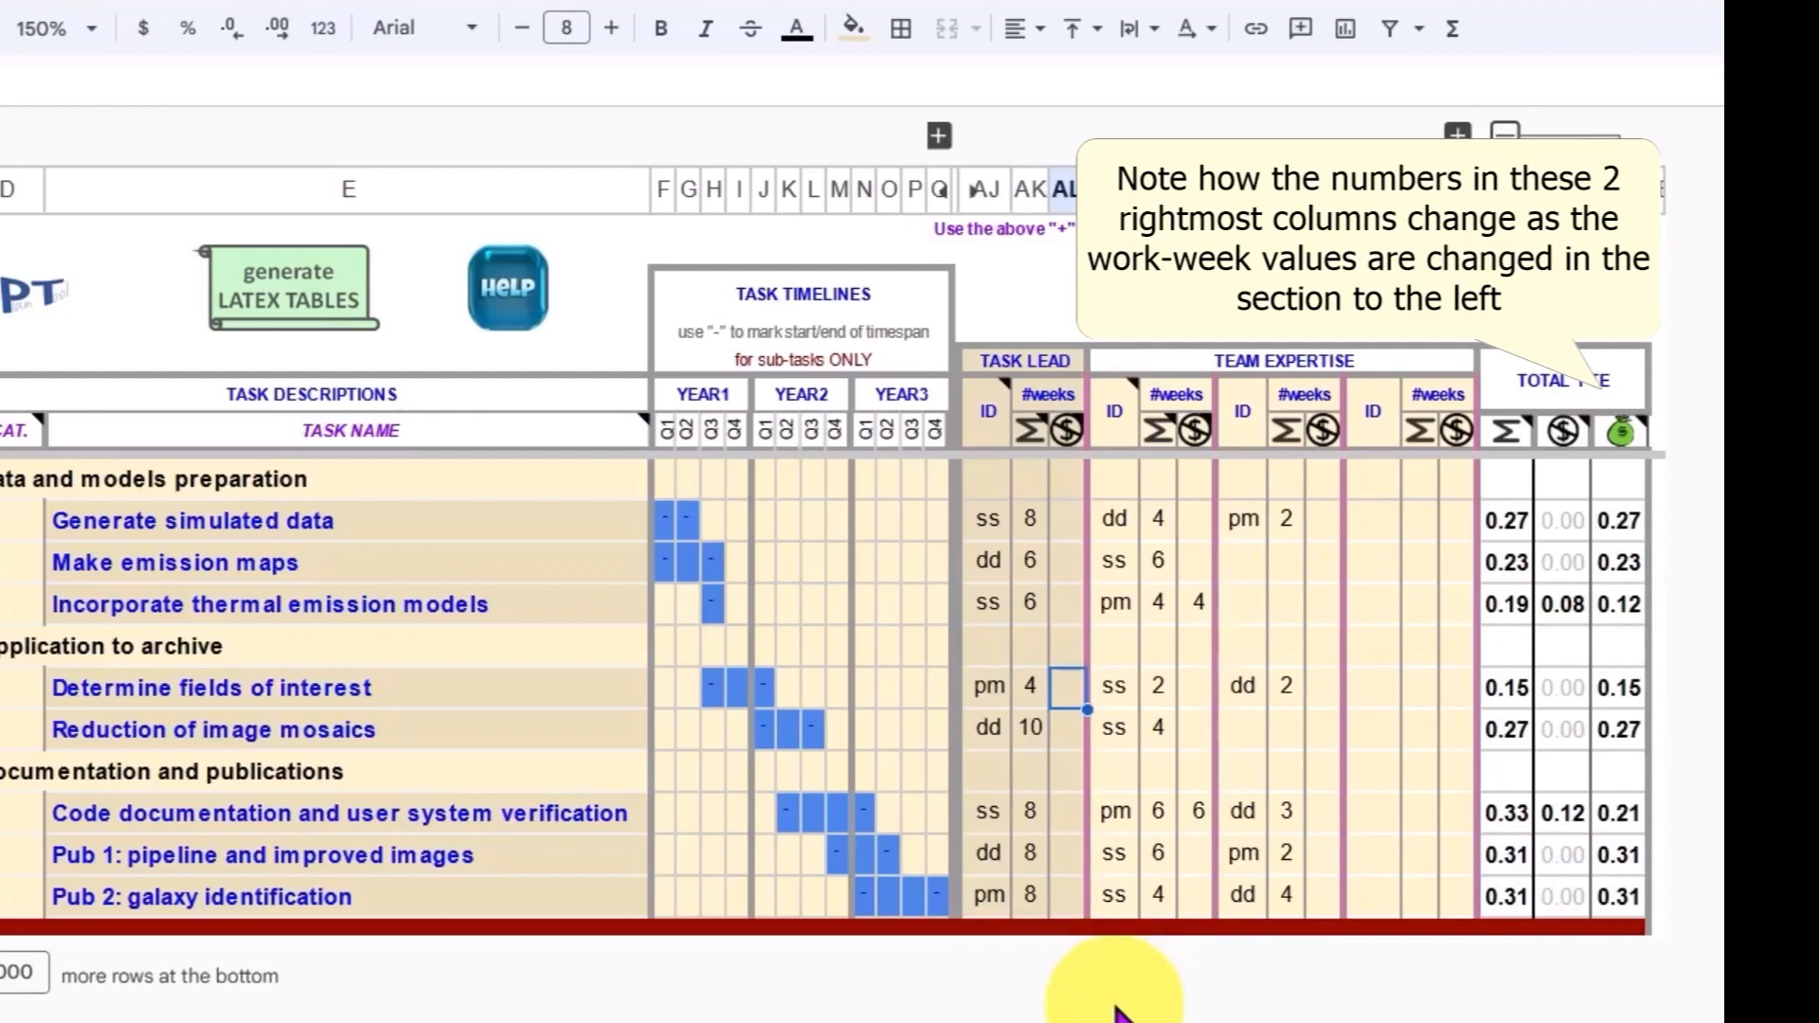
pyautogui.write('2')
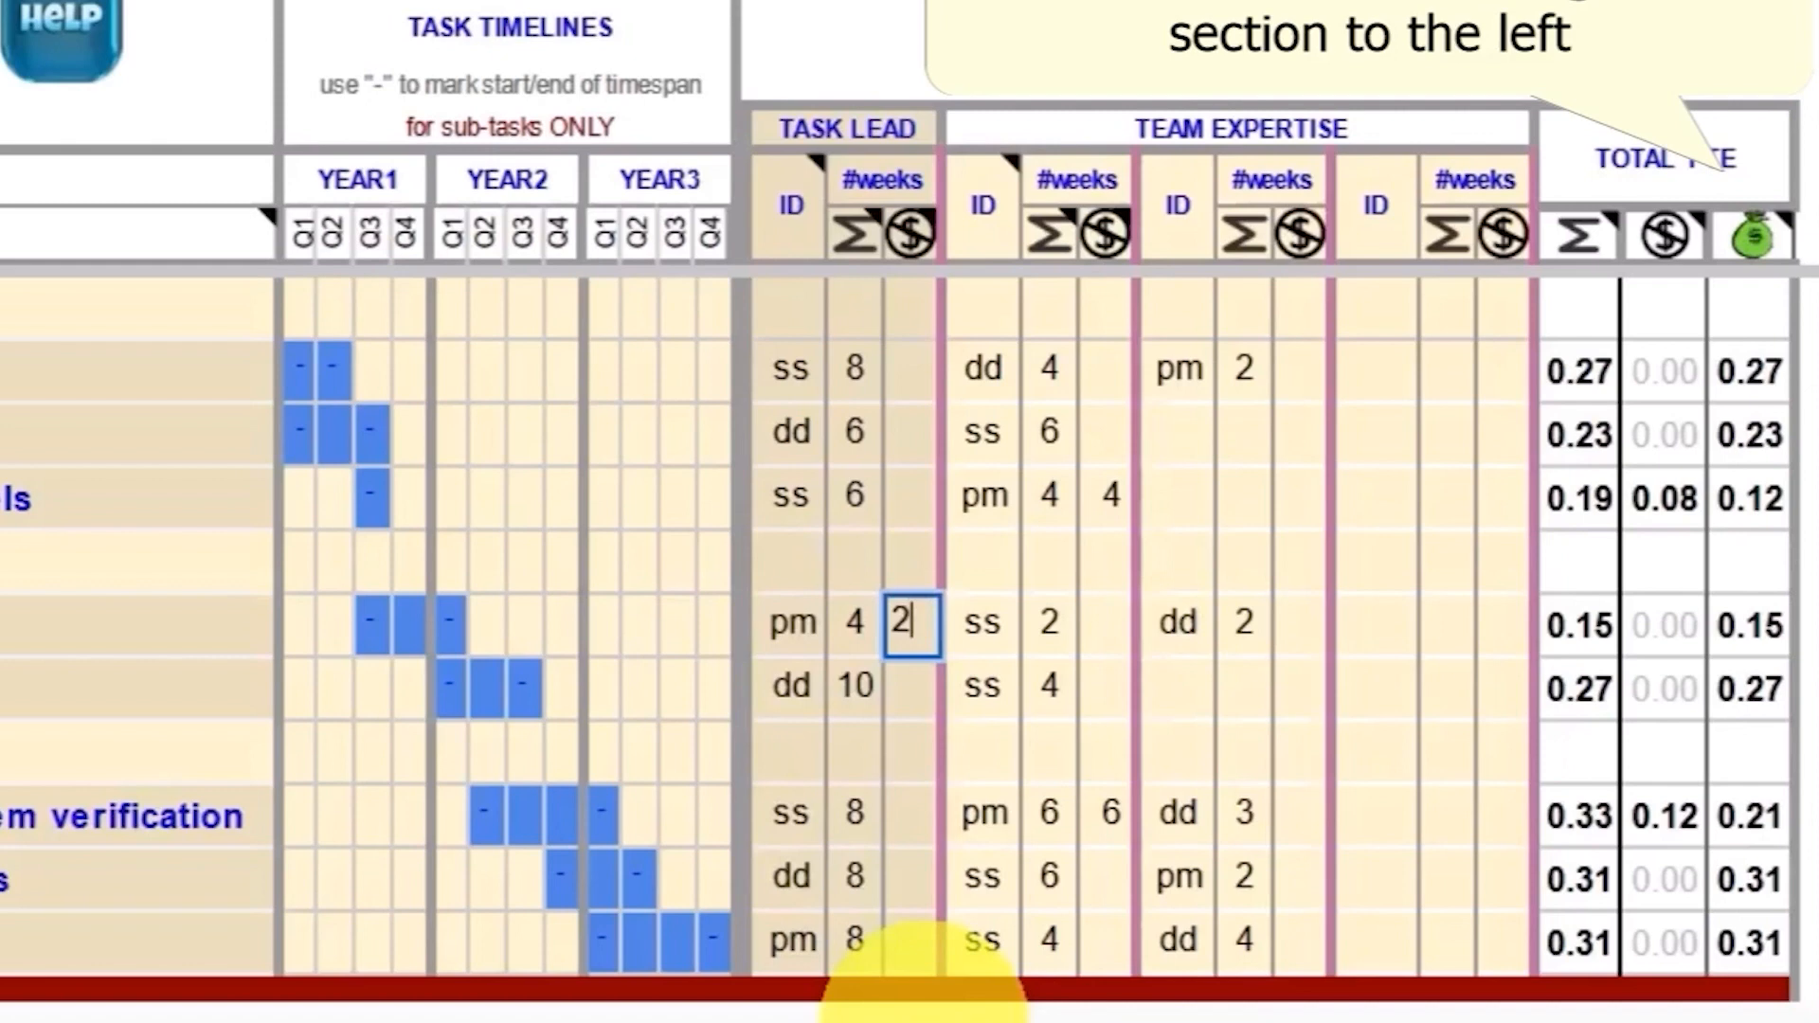
pyautogui.press('Return')
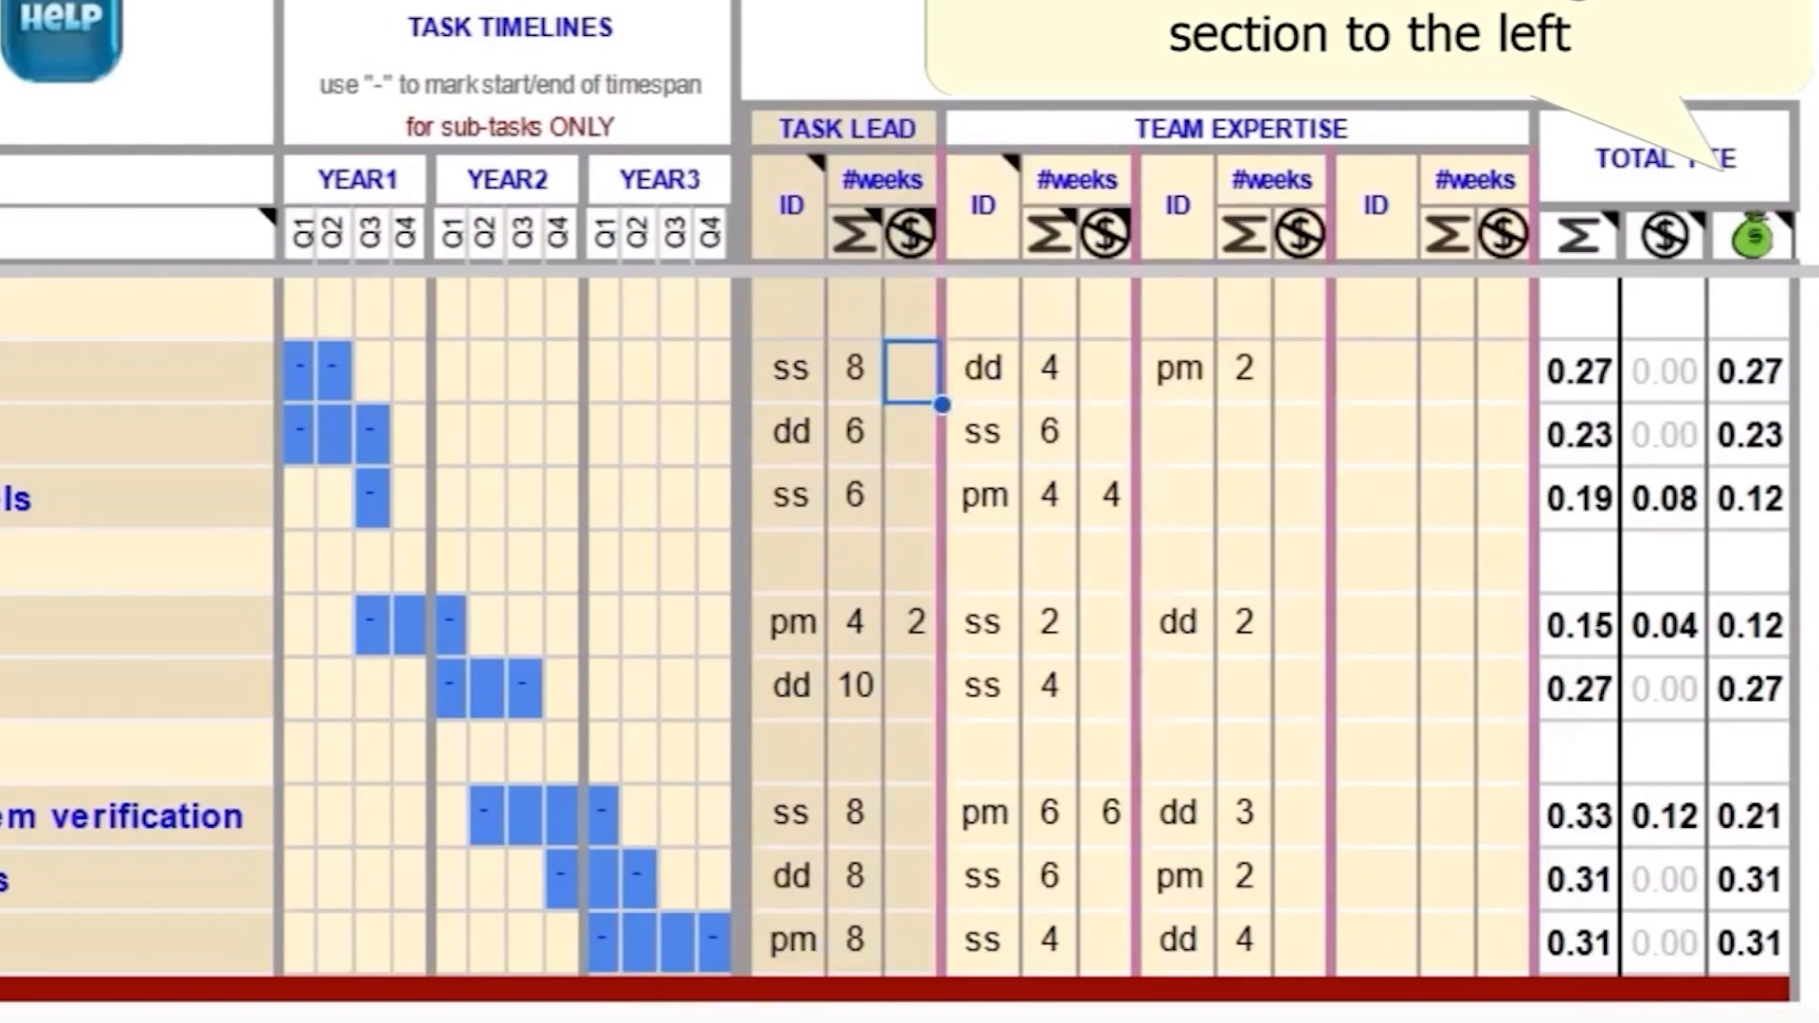
pyautogui.write('2')
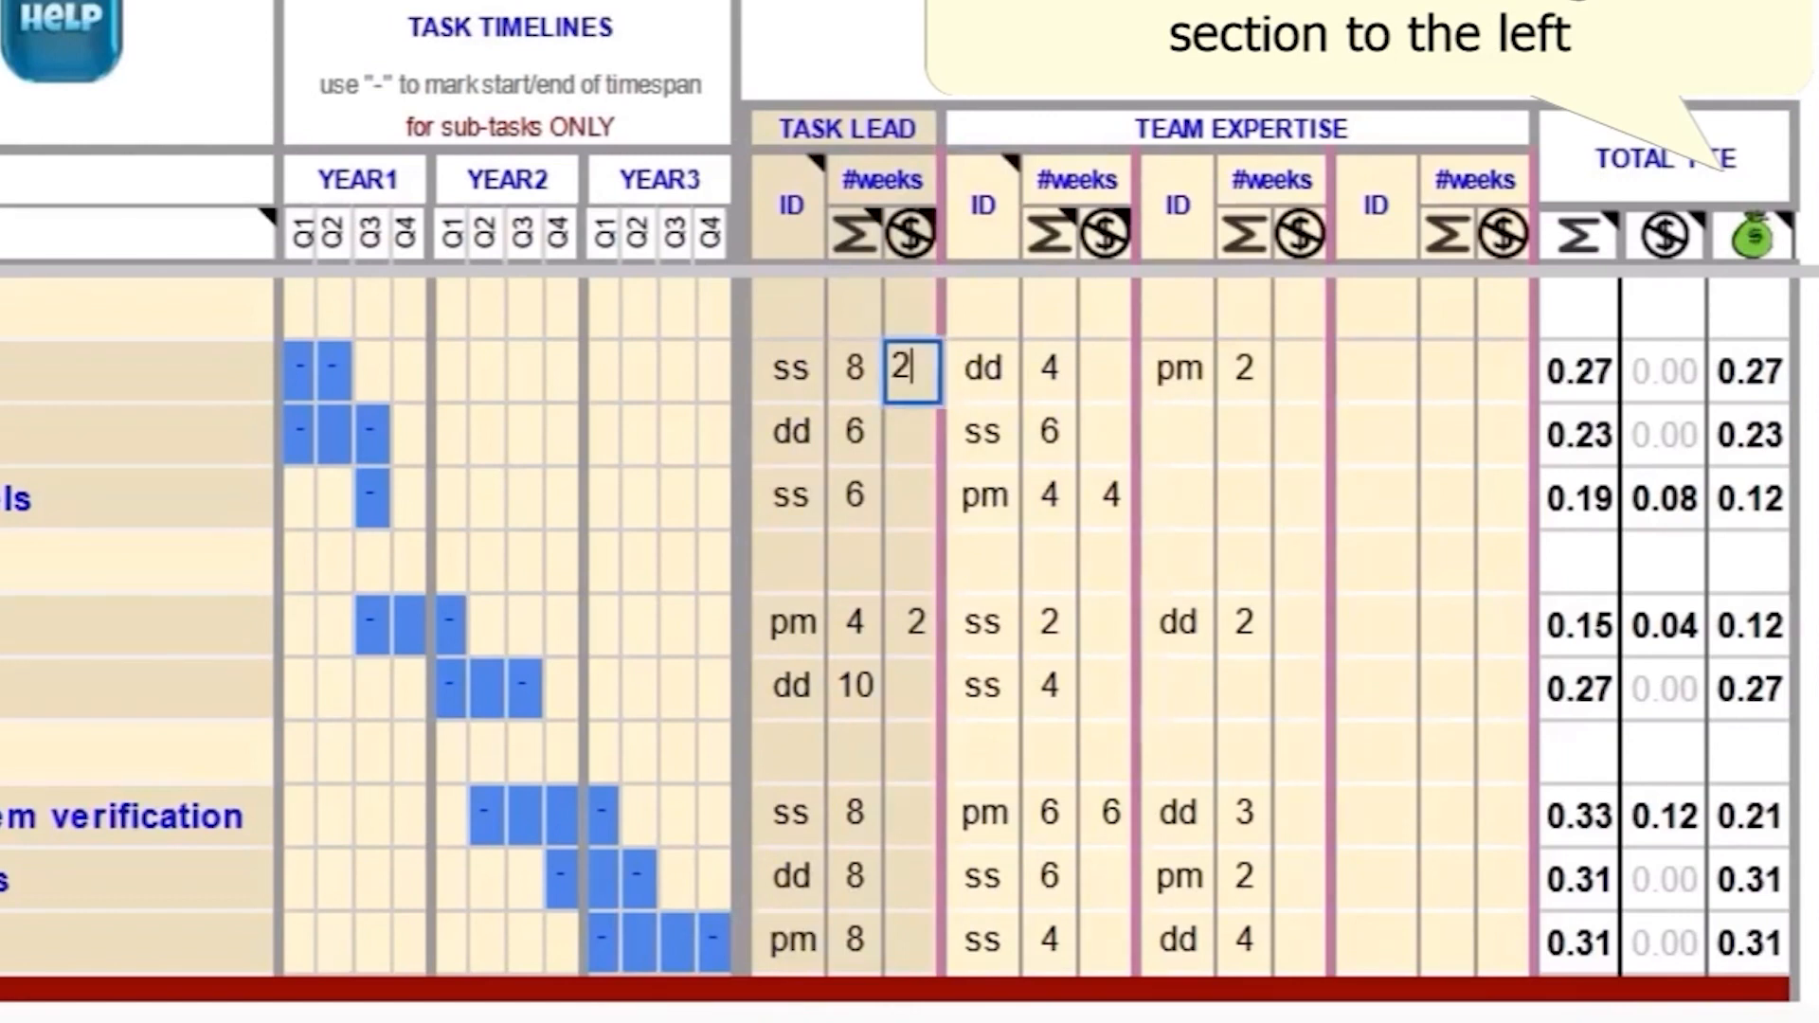
pyautogui.press('Return')
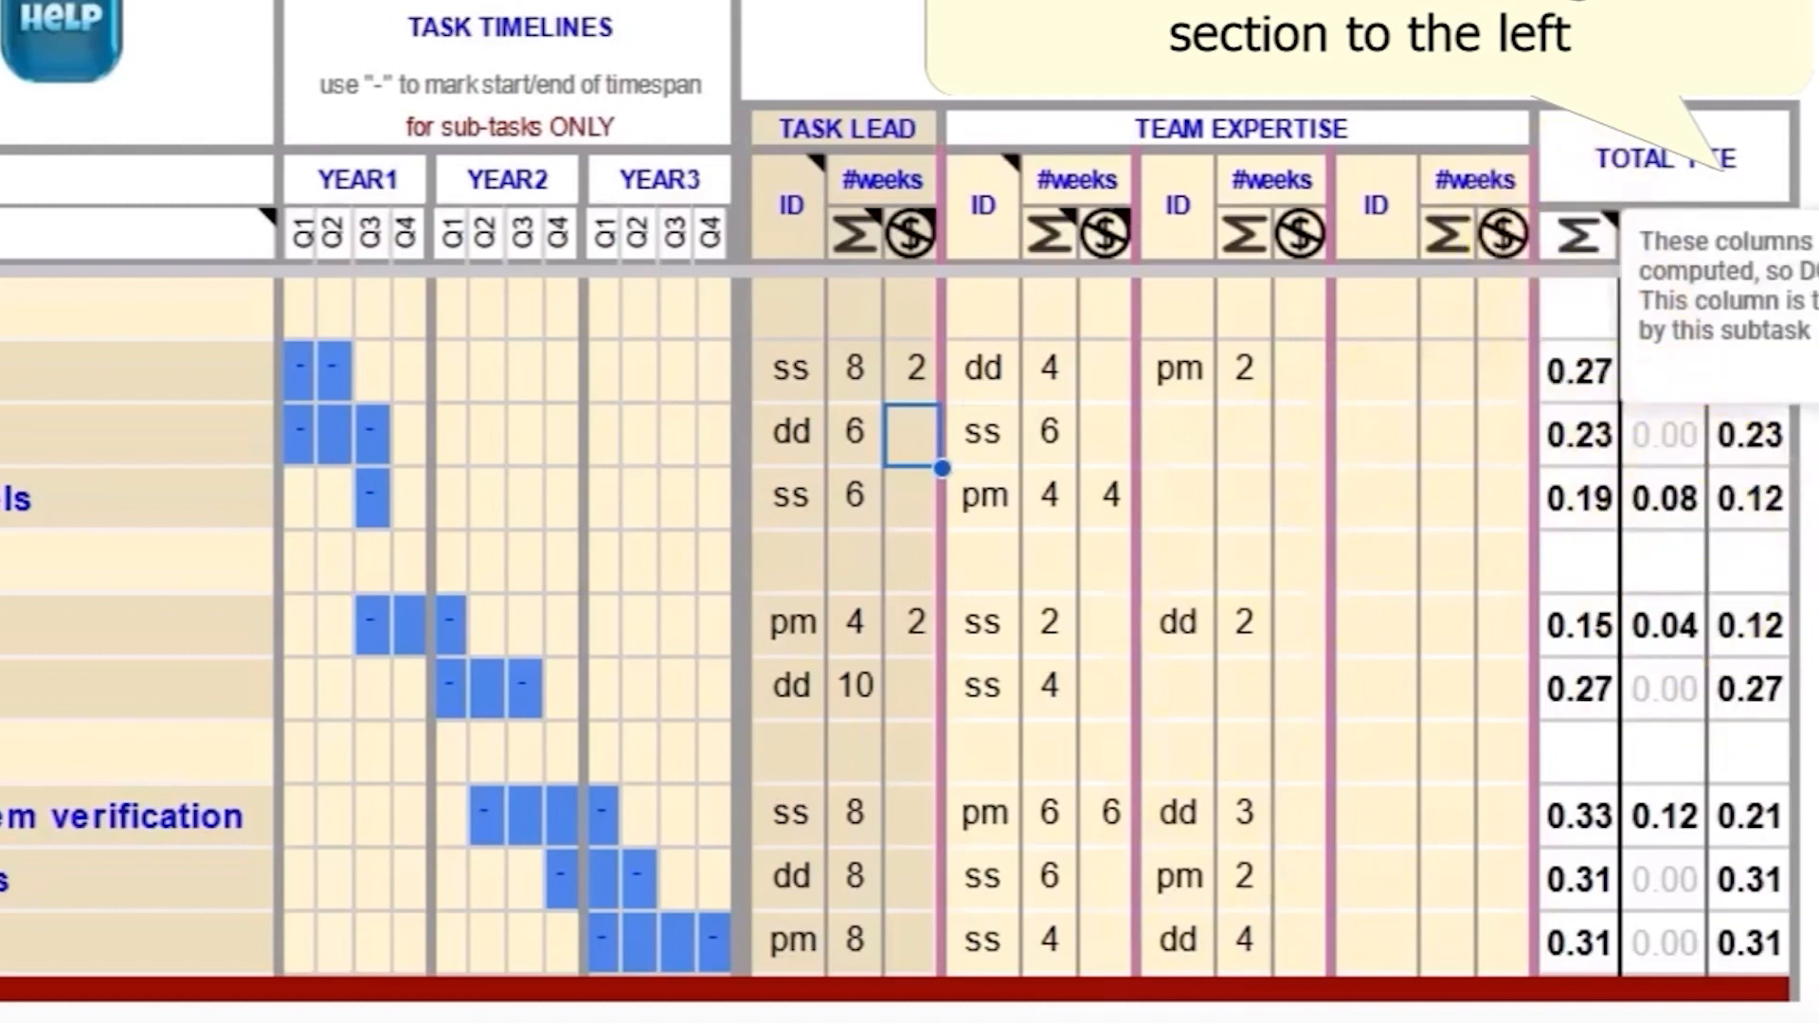
# Step: Expand the Year 1, 2 and 3 work-effort columns on the personnel sheet to show total, unfunded and funded FTE
pyautogui.click(1809, 81)
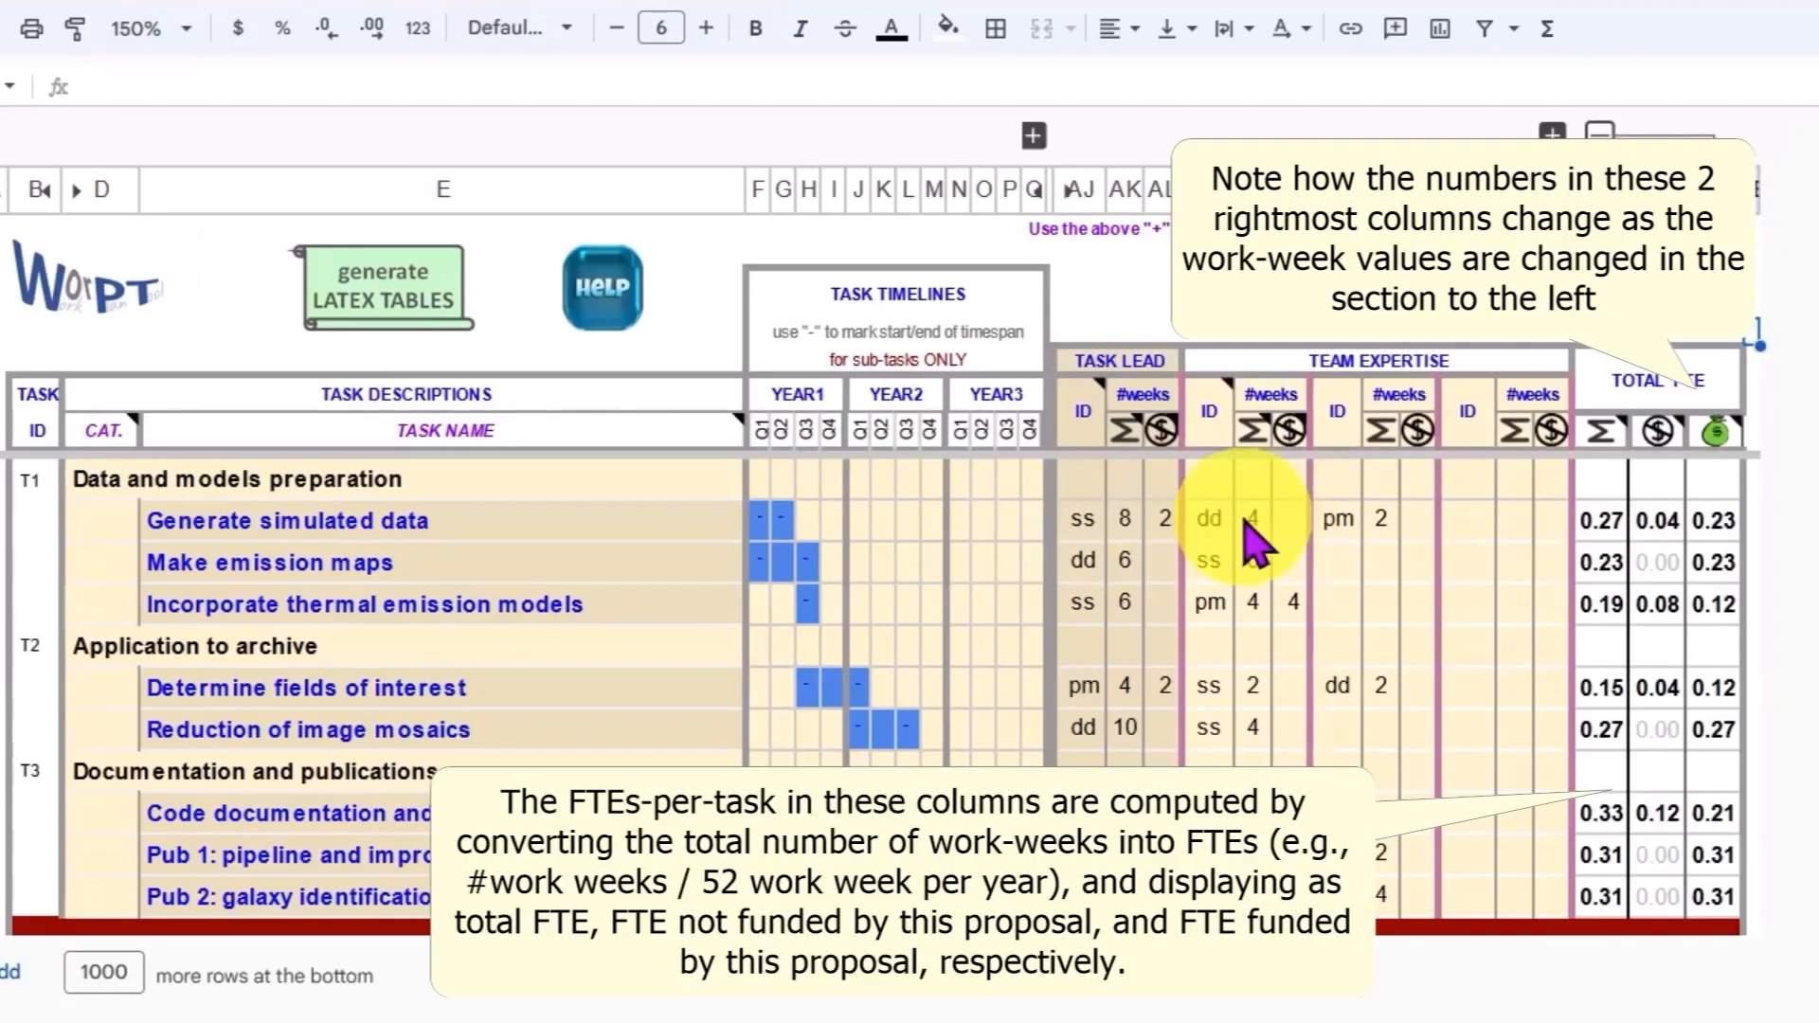
pyautogui.click(1416, 518)
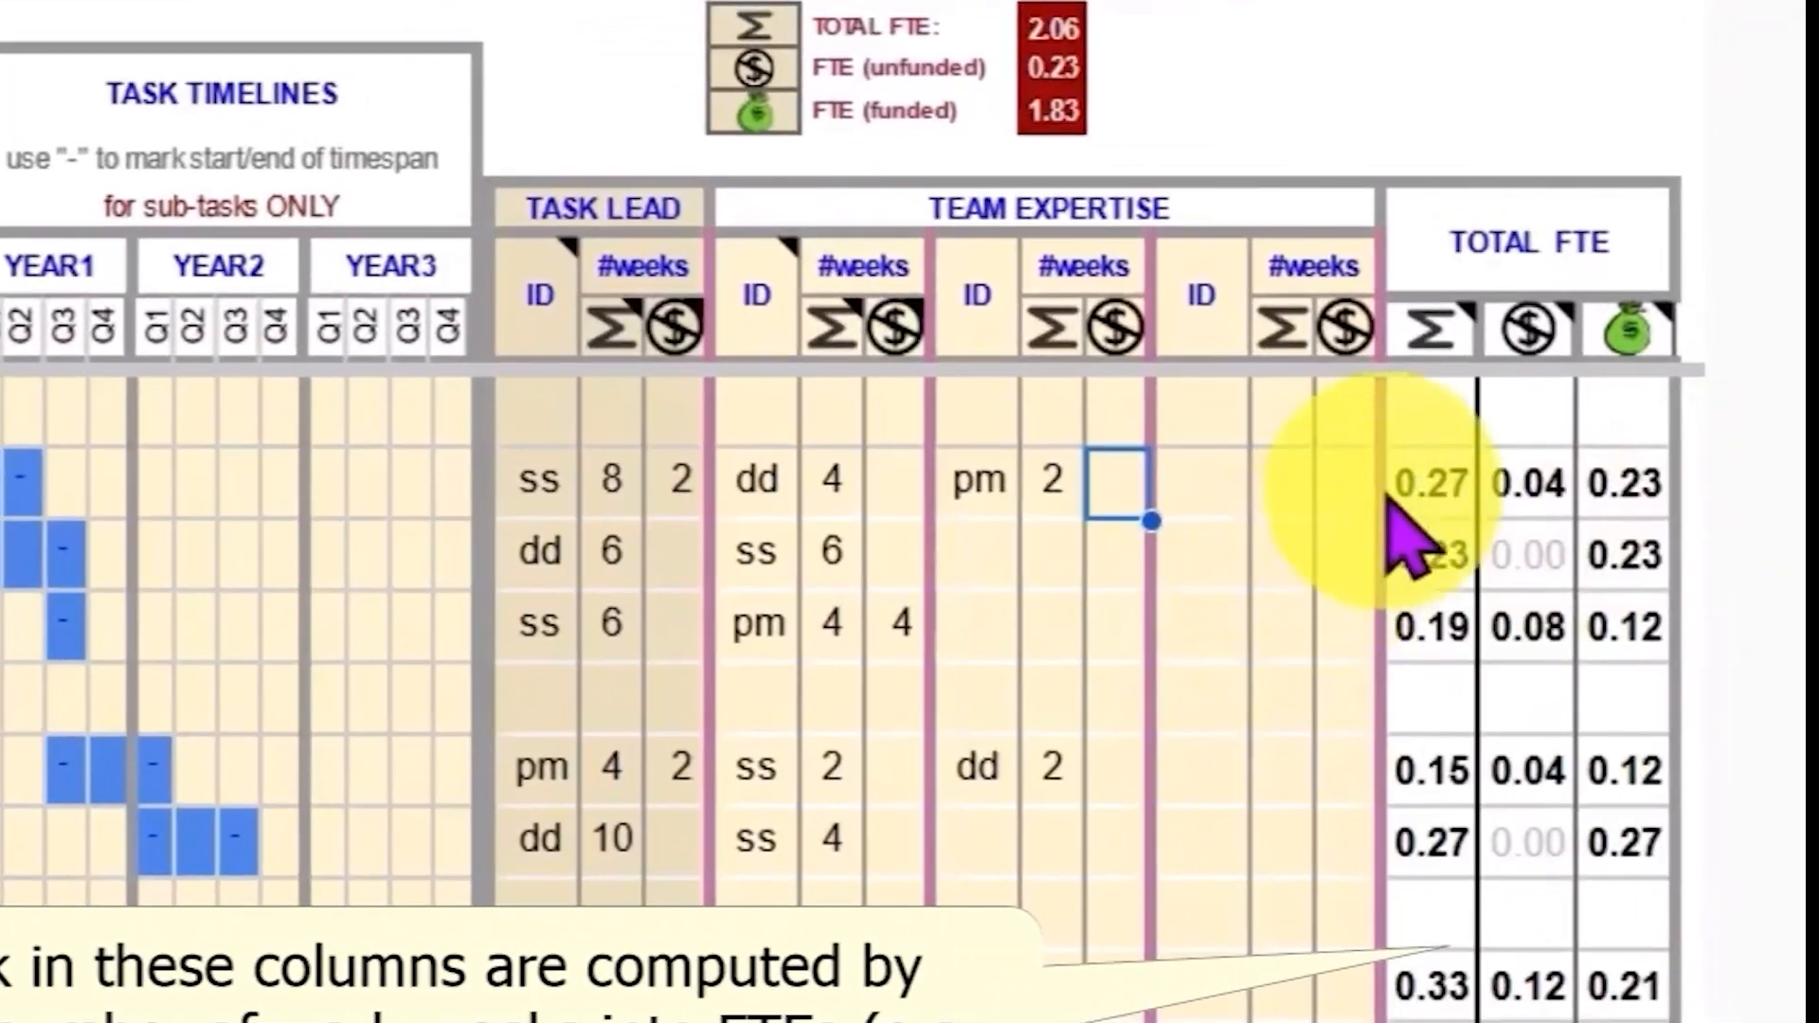
pyautogui.moveTo(1424, 343)
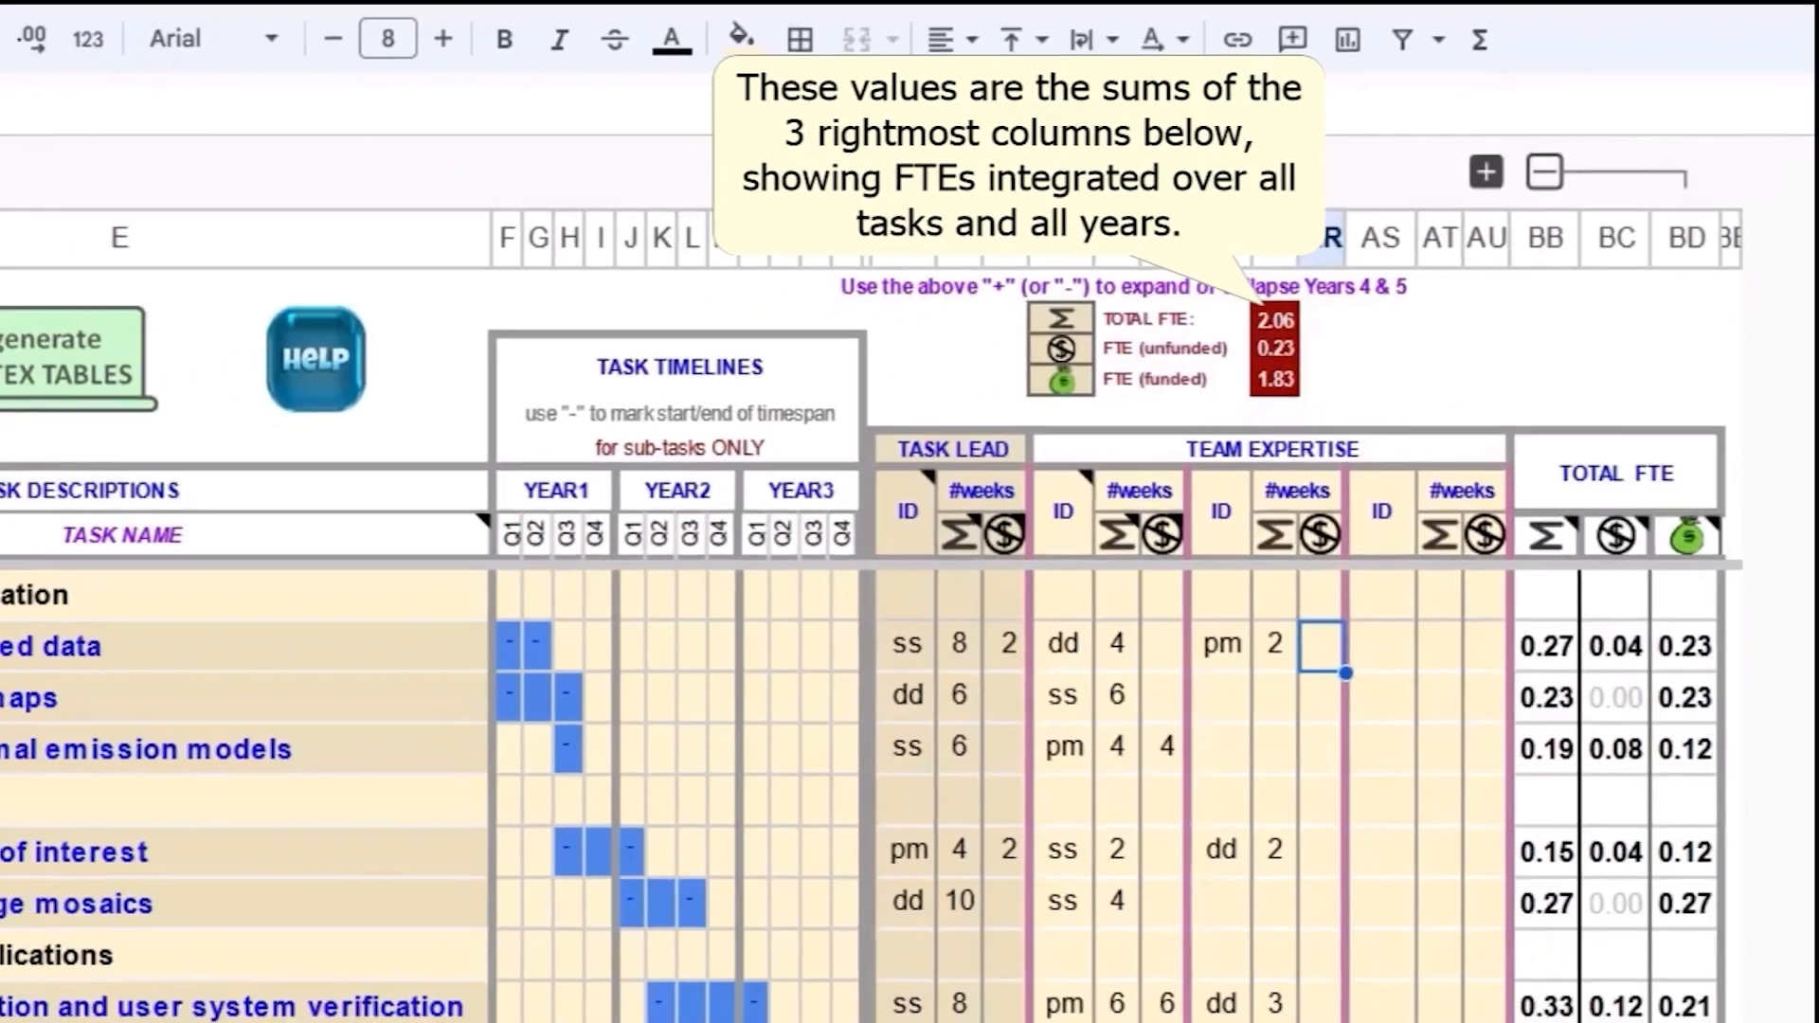
pyautogui.click(417, 955)
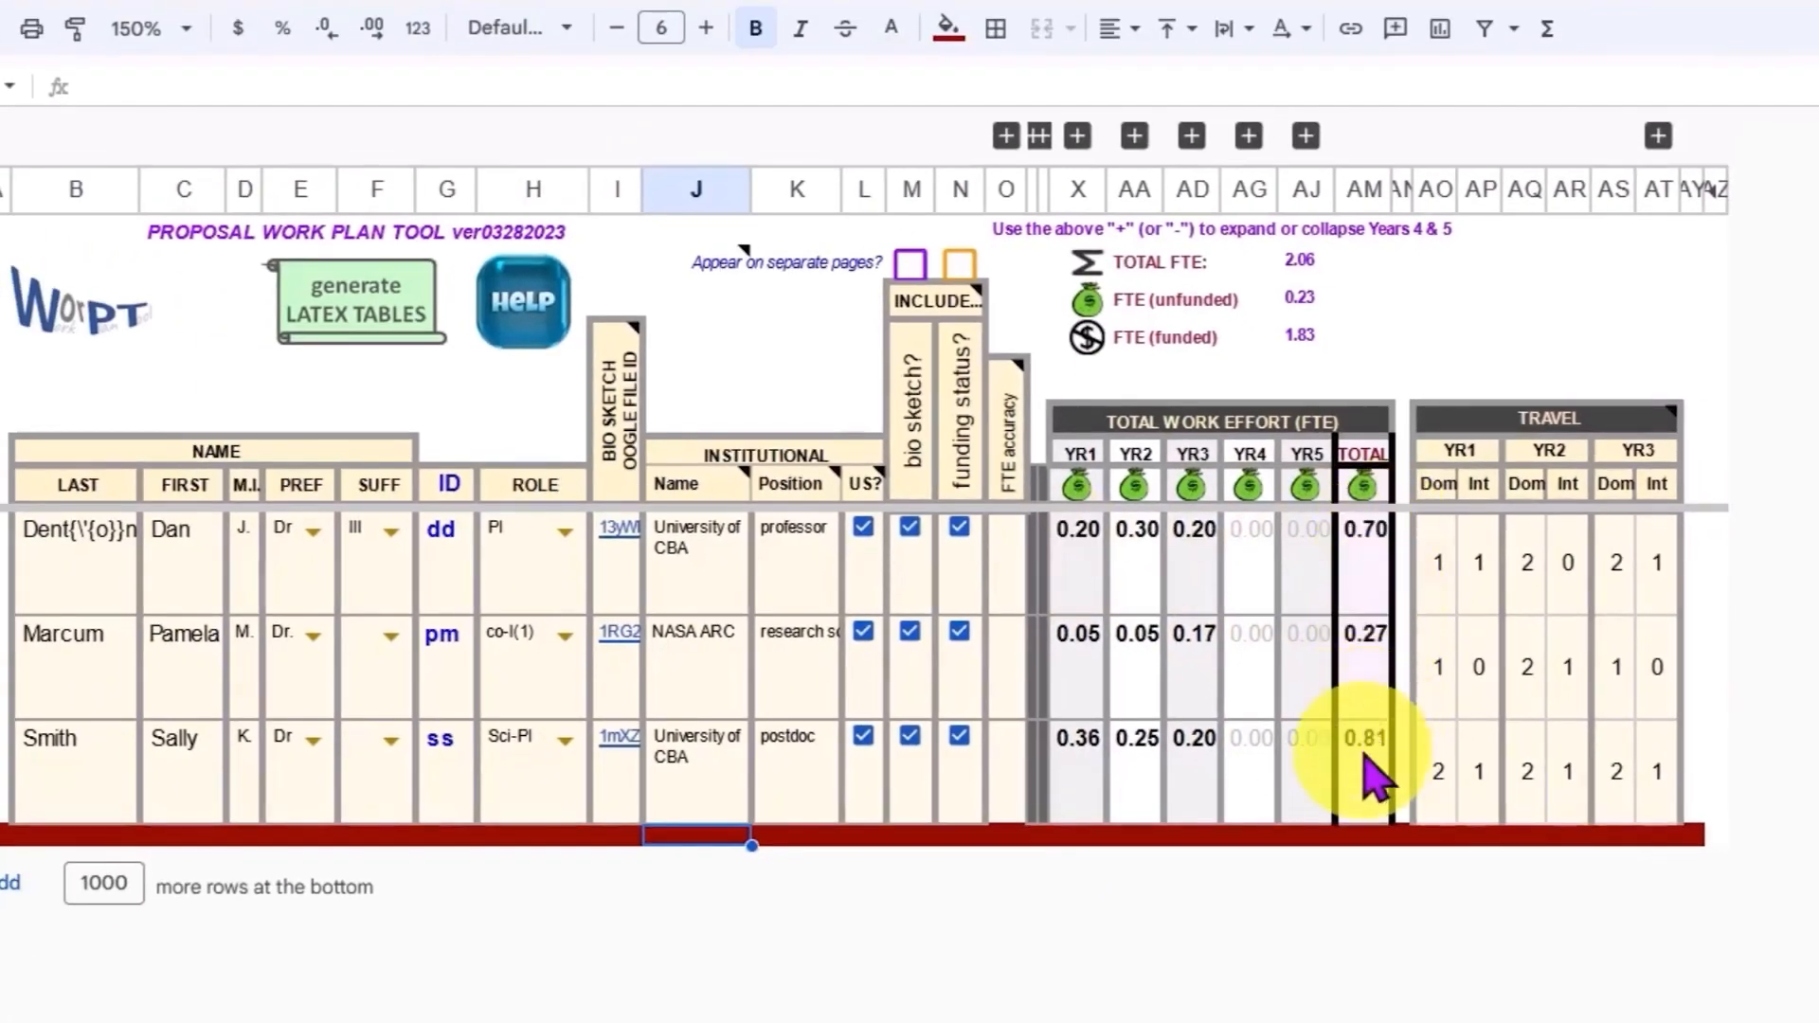
pyautogui.click(1078, 138)
pyautogui.click(1249, 138)
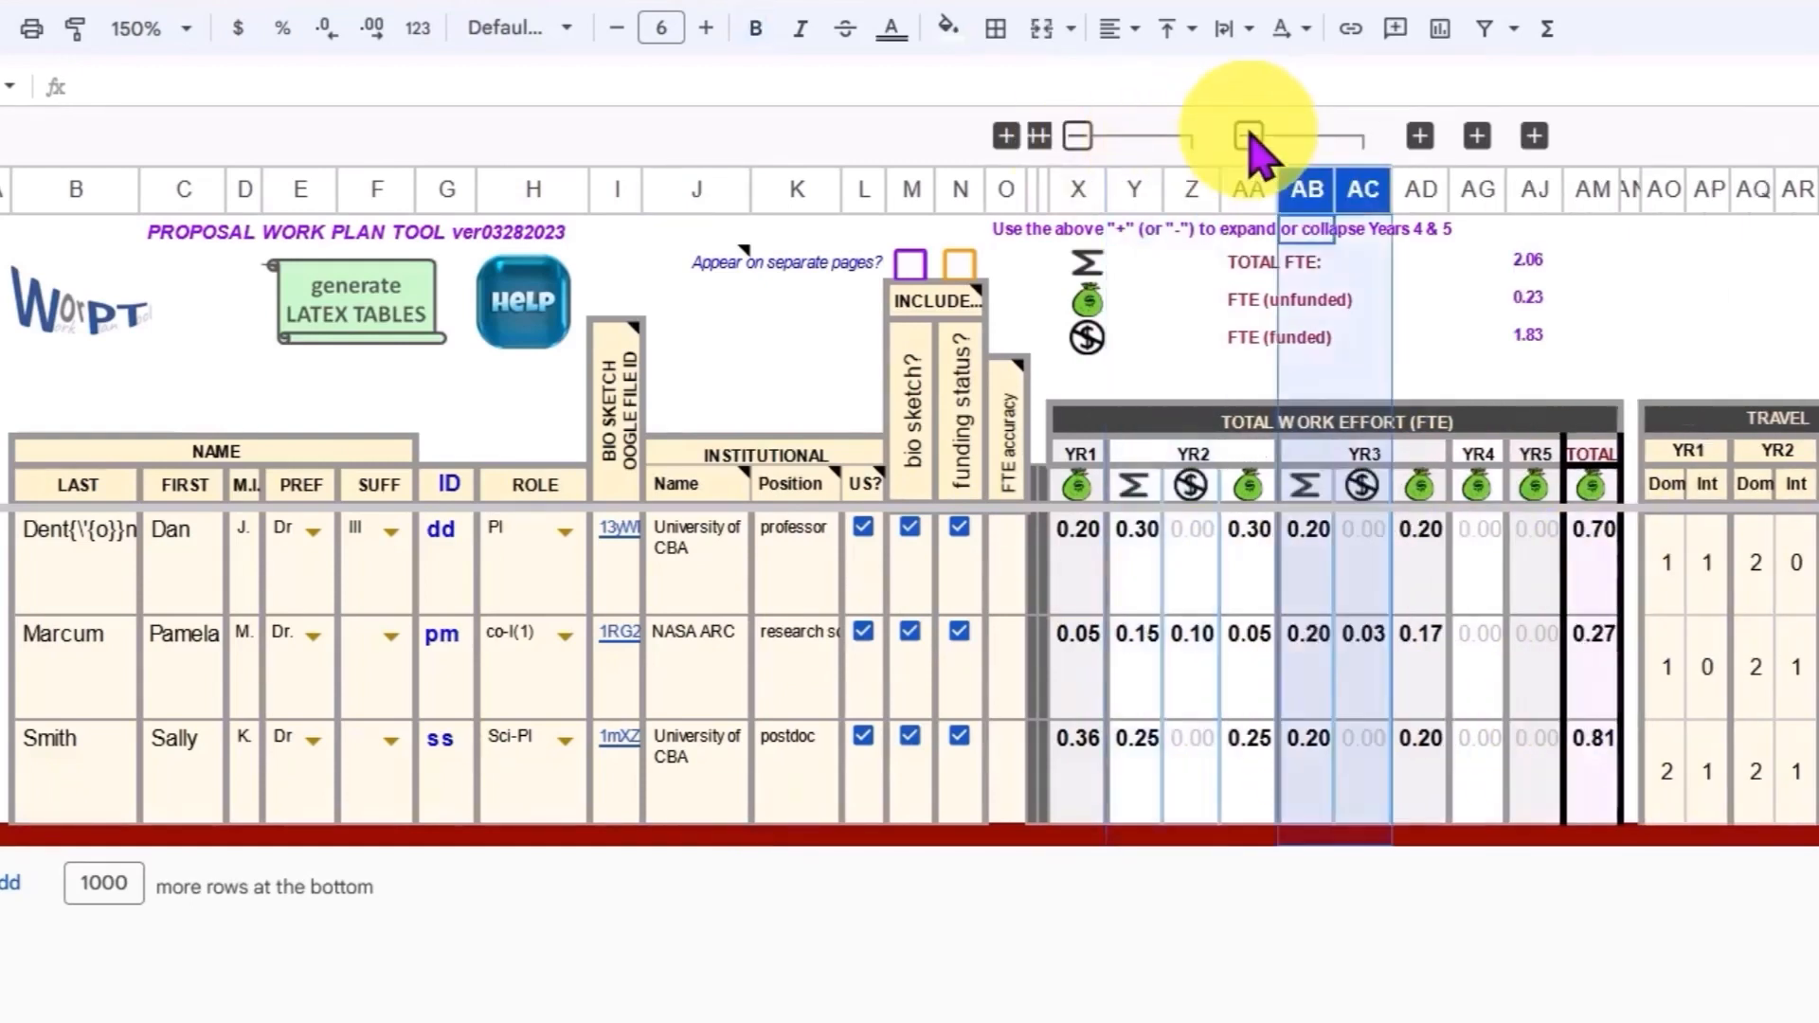
pyautogui.click(1249, 833)
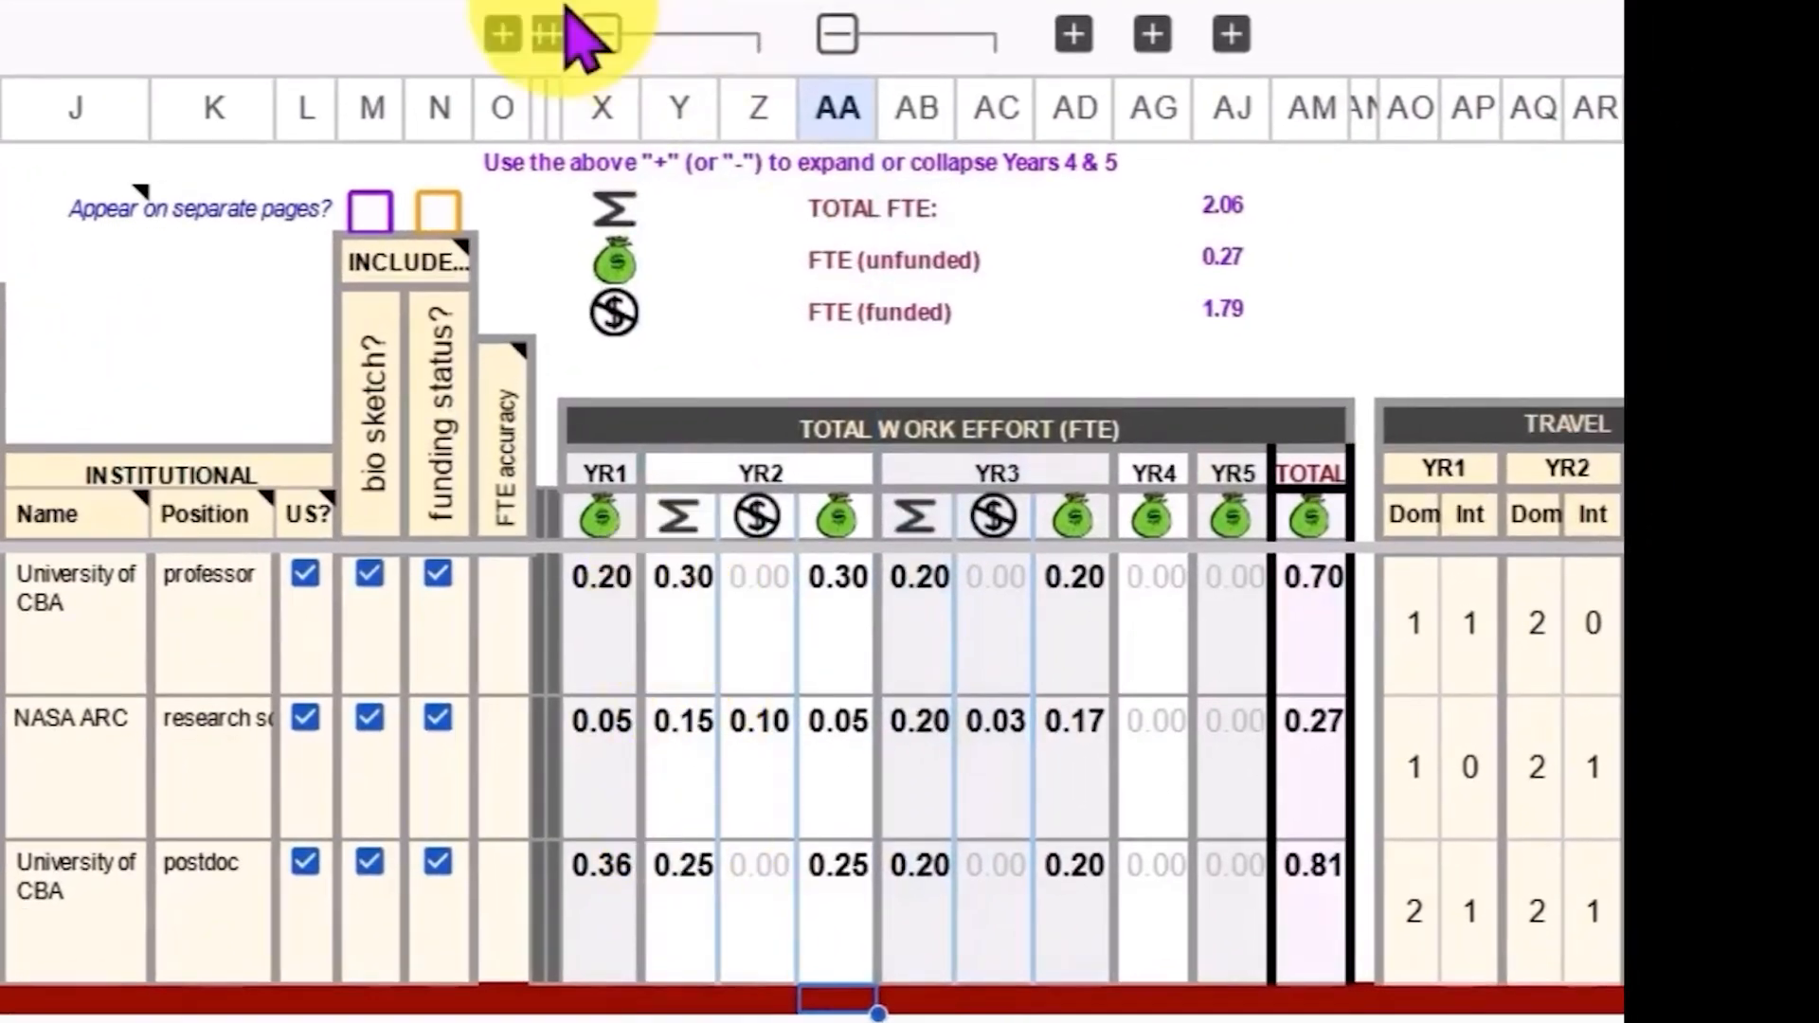
pyautogui.click(568, 28)
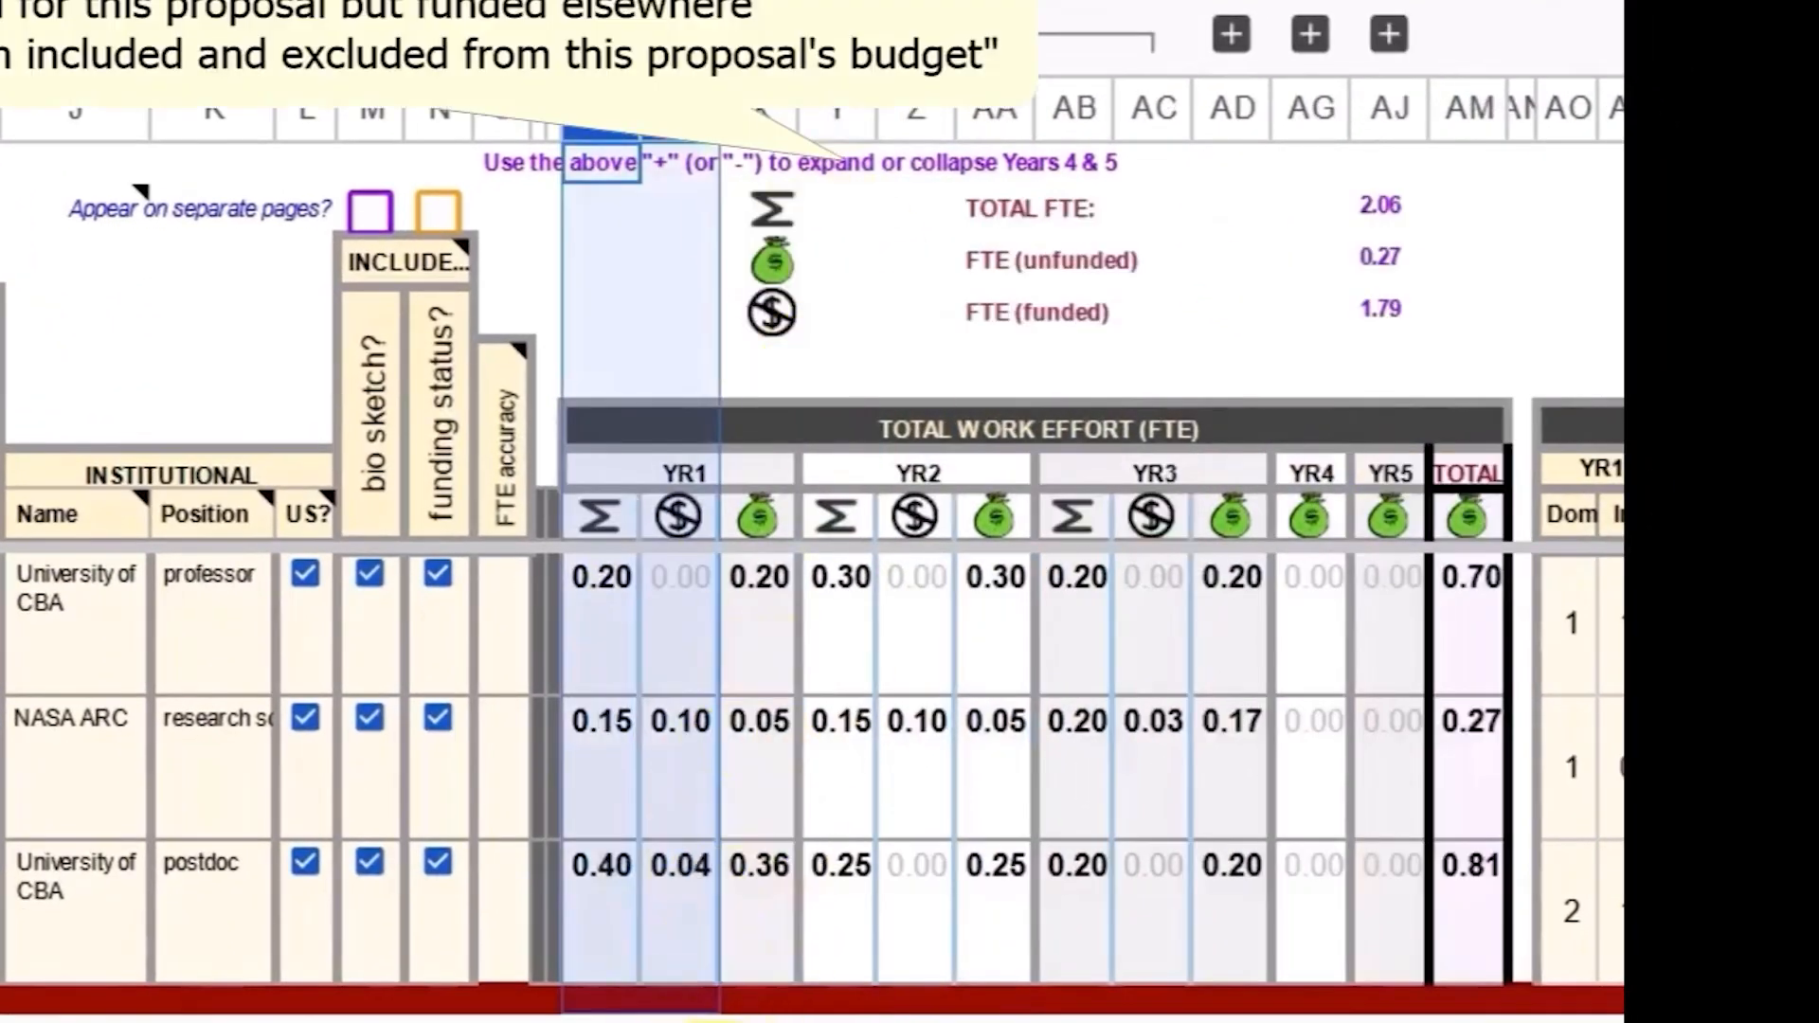